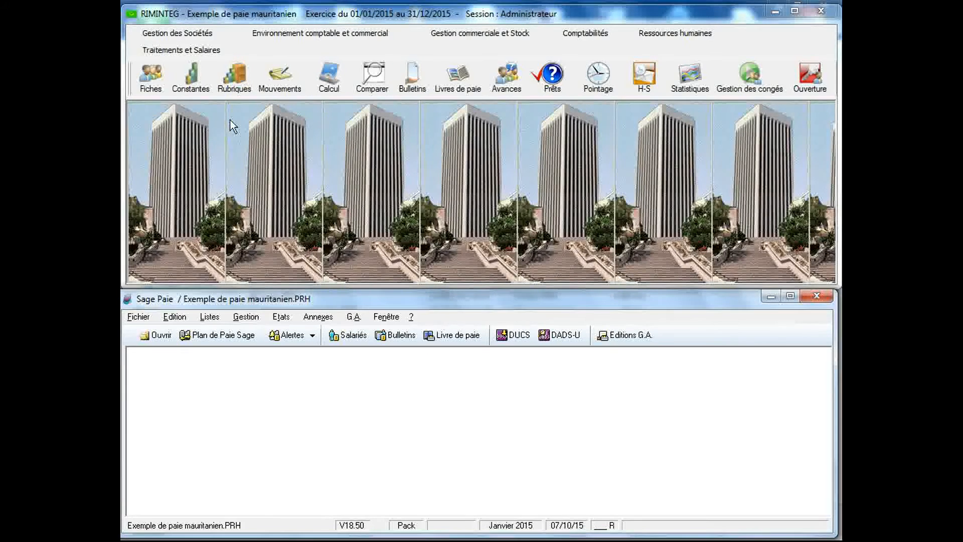
- Create pay item (rubrique) code 300 labelled "Retenue de l'ITS" with type Impôt / Taxe
left_click(232, 82)
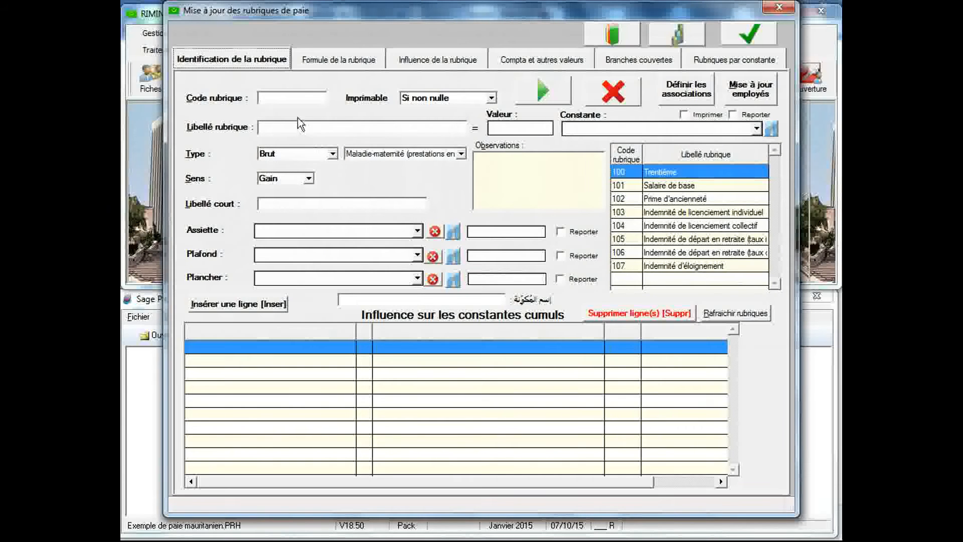
left_click(299, 102)
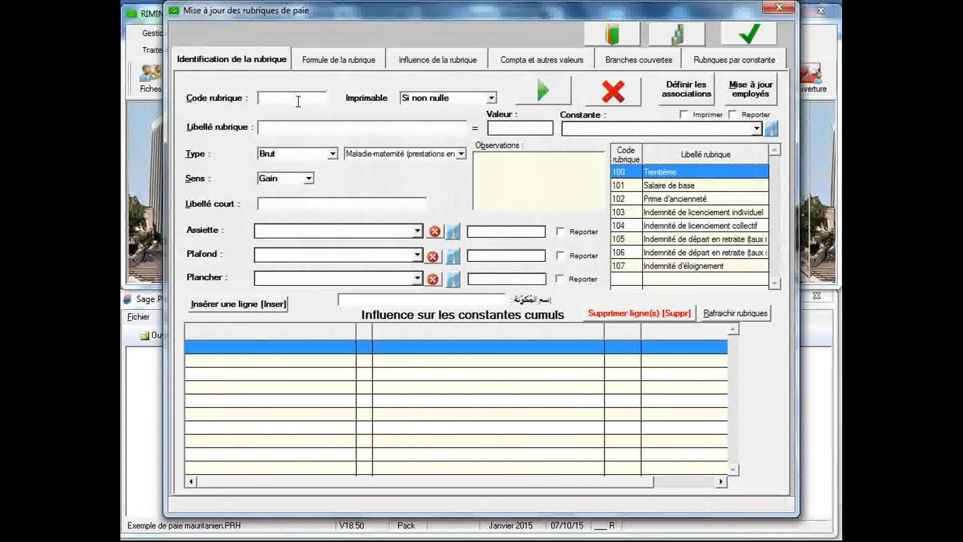
type("300")
key("Tab")
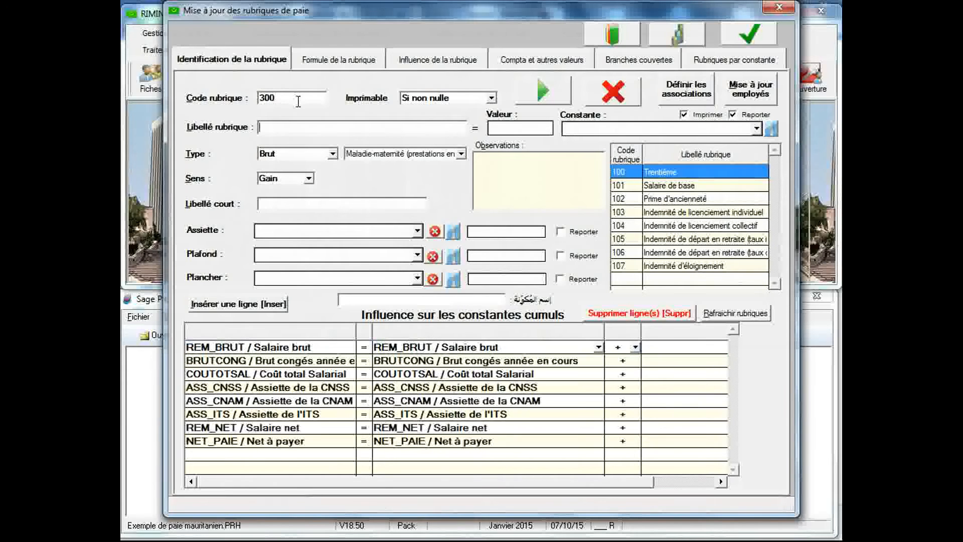
type("Ret")
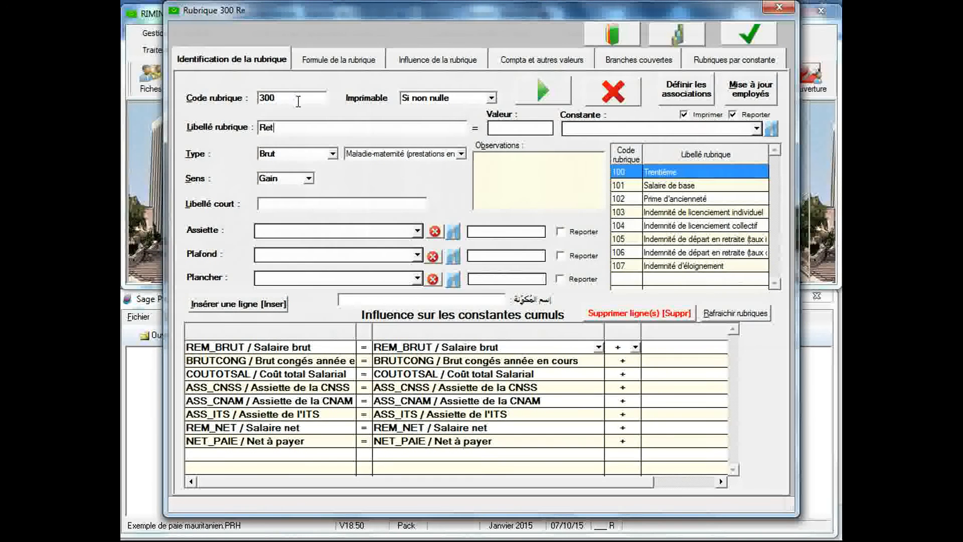
type("enue d")
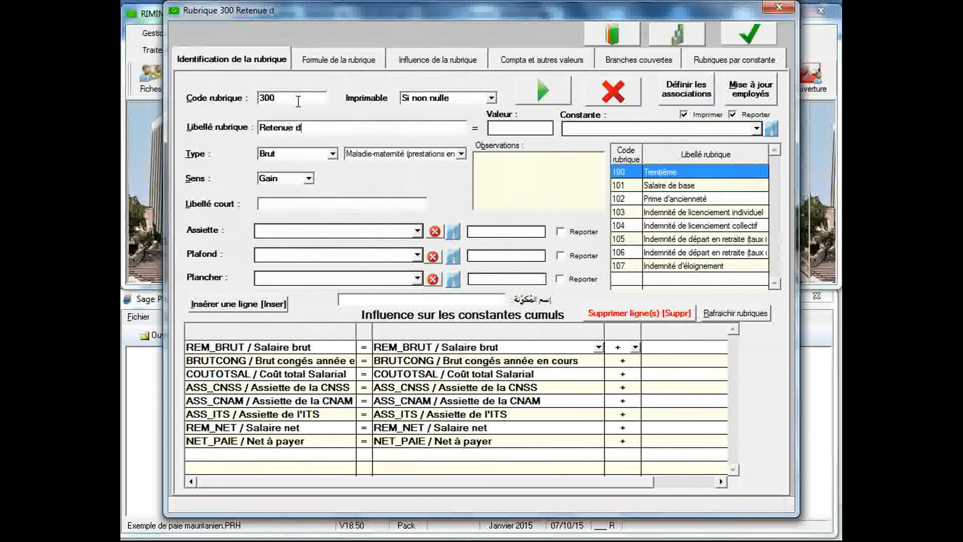
type("e l'ITS")
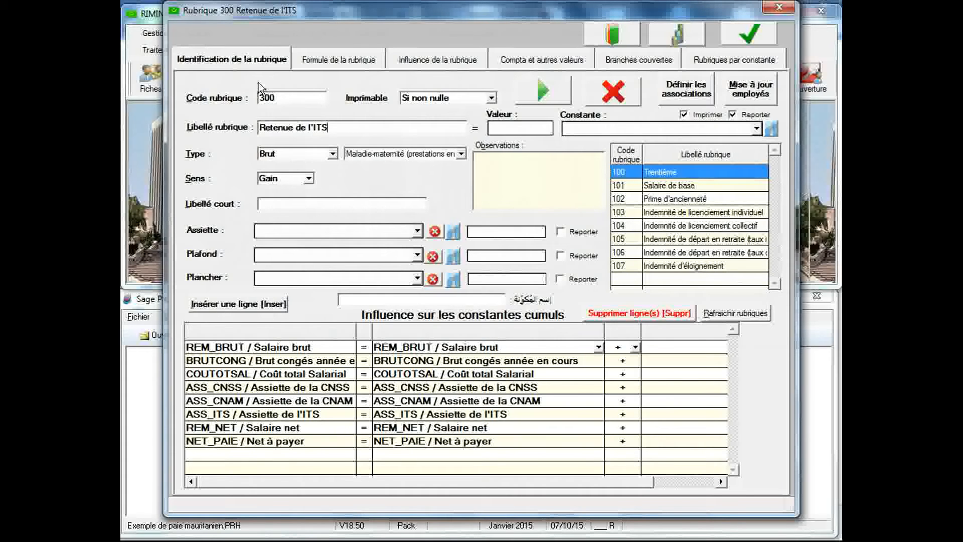
left_click(333, 154)
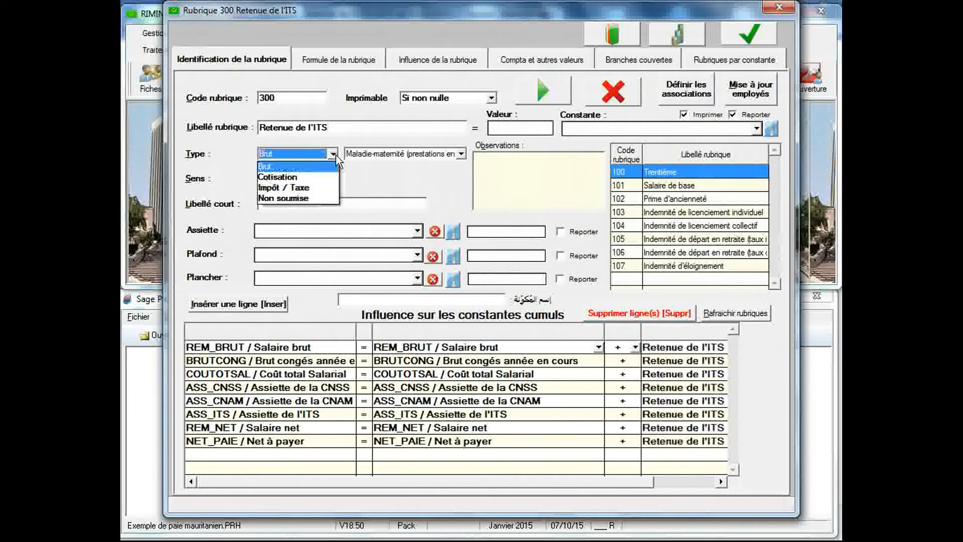
left_click(318, 188)
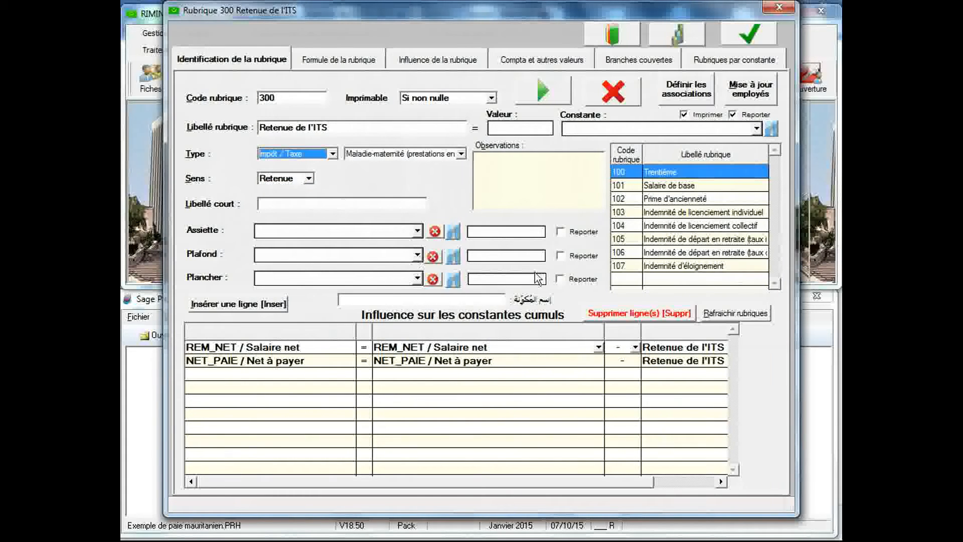
- Set the formula structure of rubrique 300 to Base X Taux - Complément
left_click(325, 61)
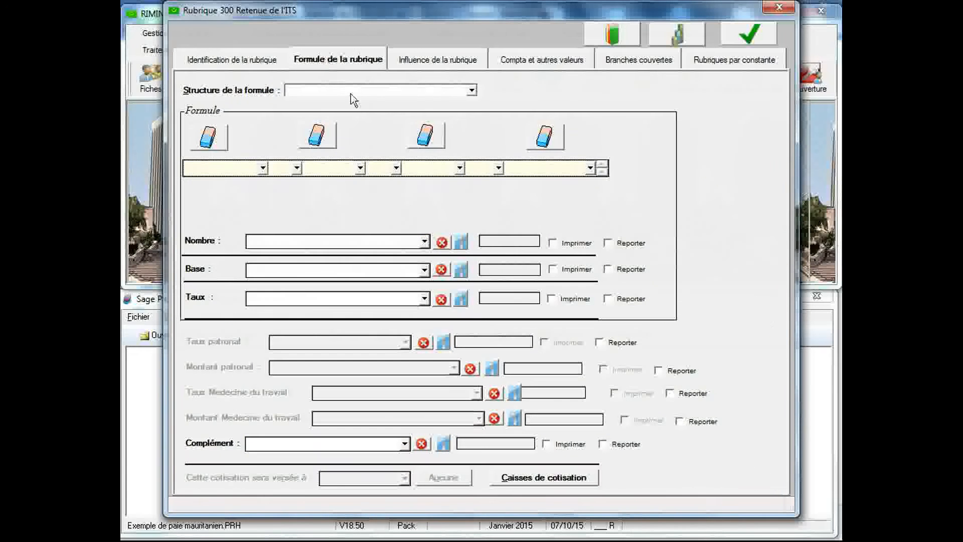
left_click(471, 91)
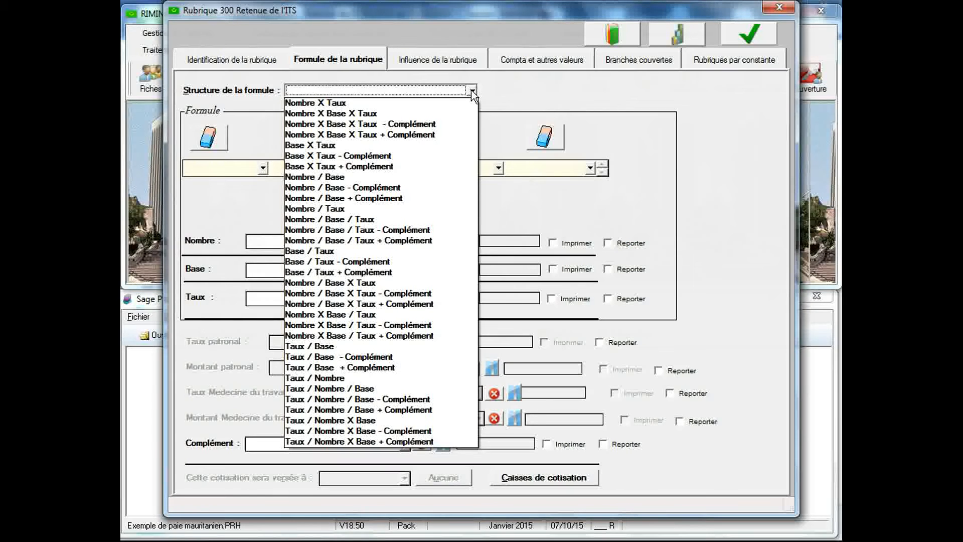
left_click(422, 159)
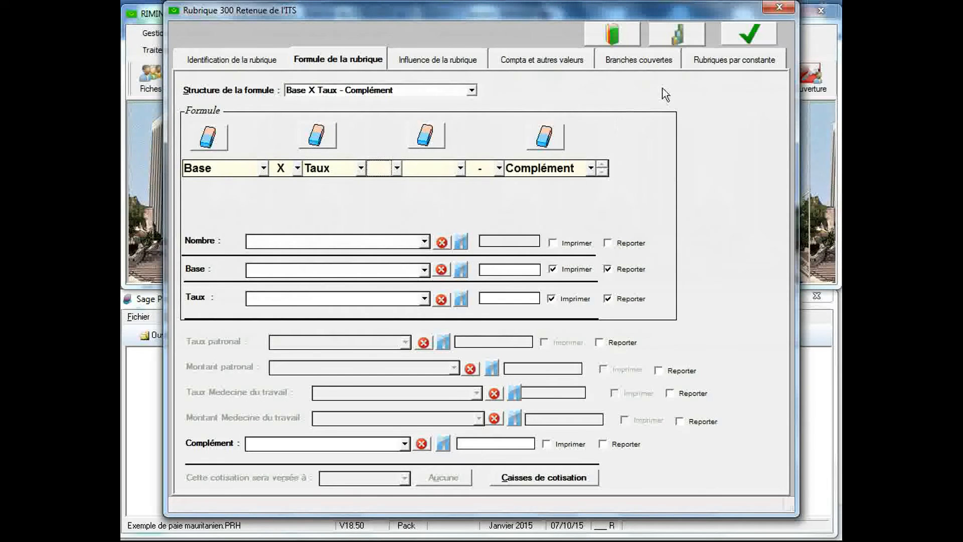
- Declare and save a constant BASE_ITS_REF labelled "Base ITS de reférence" with type Arithmétique
left_click(676, 38)
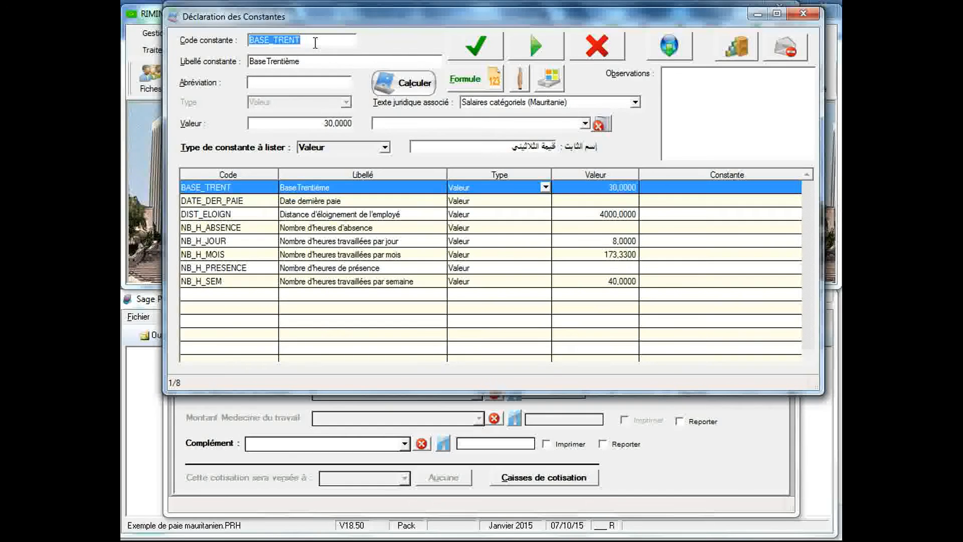
type("BASE_")
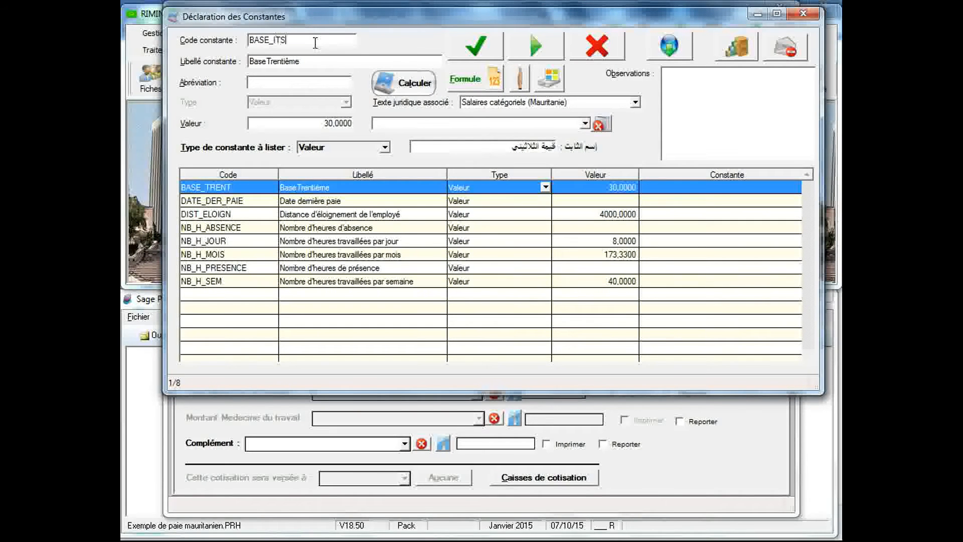
type("REF")
key("Tab")
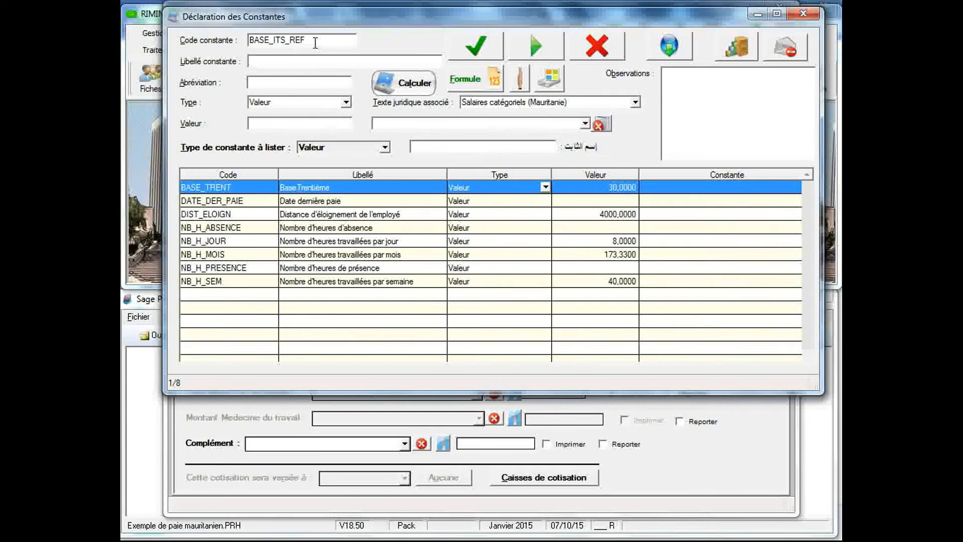
type("Base ")
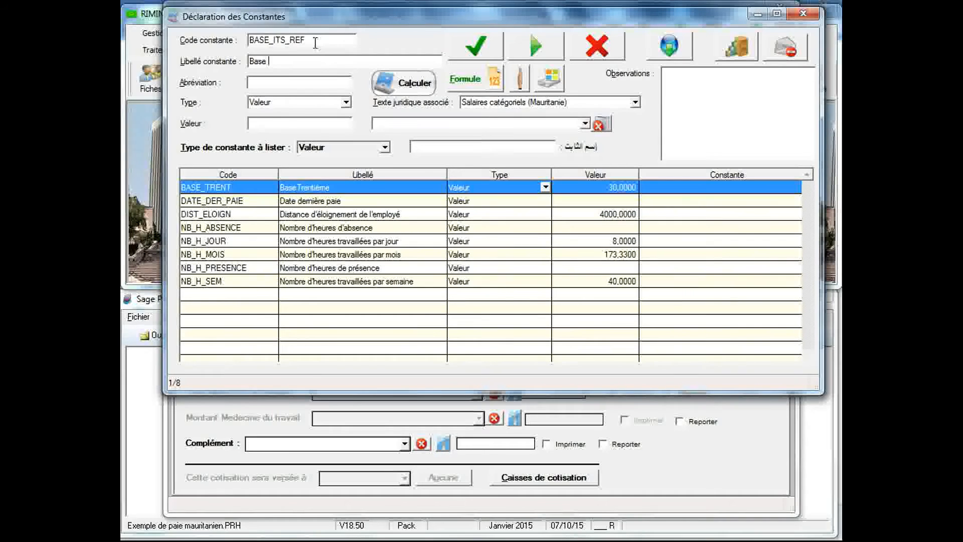
type("ITS de reférence")
left_click(346, 104)
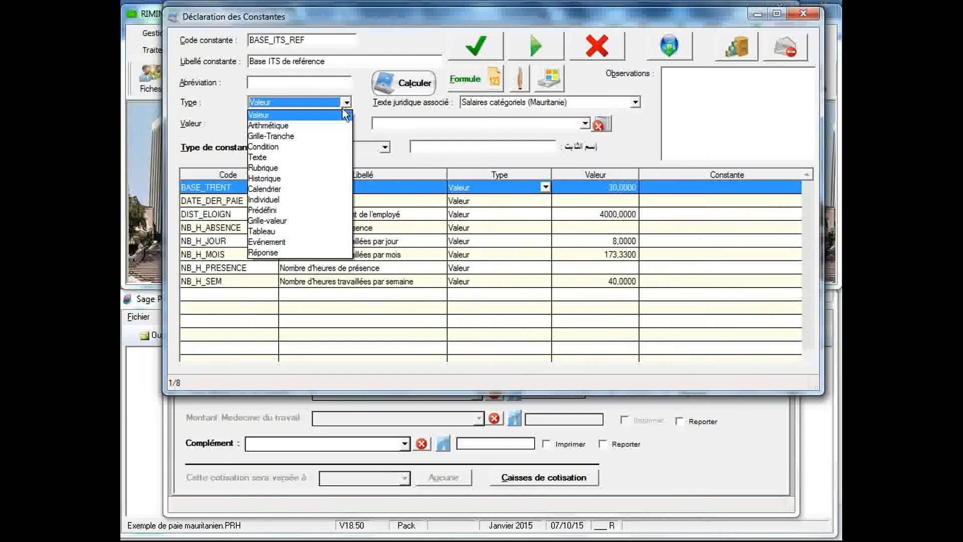
left_click(345, 104)
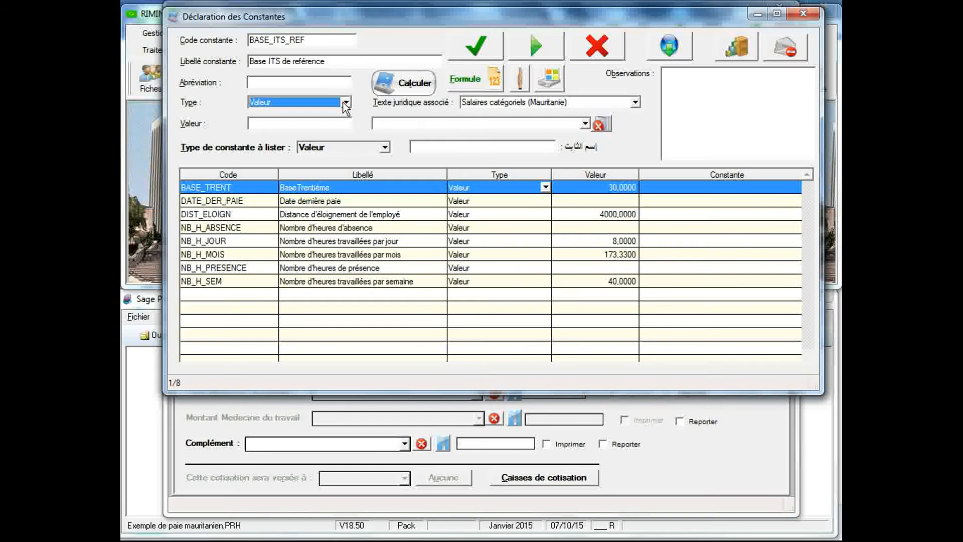
left_click(345, 103)
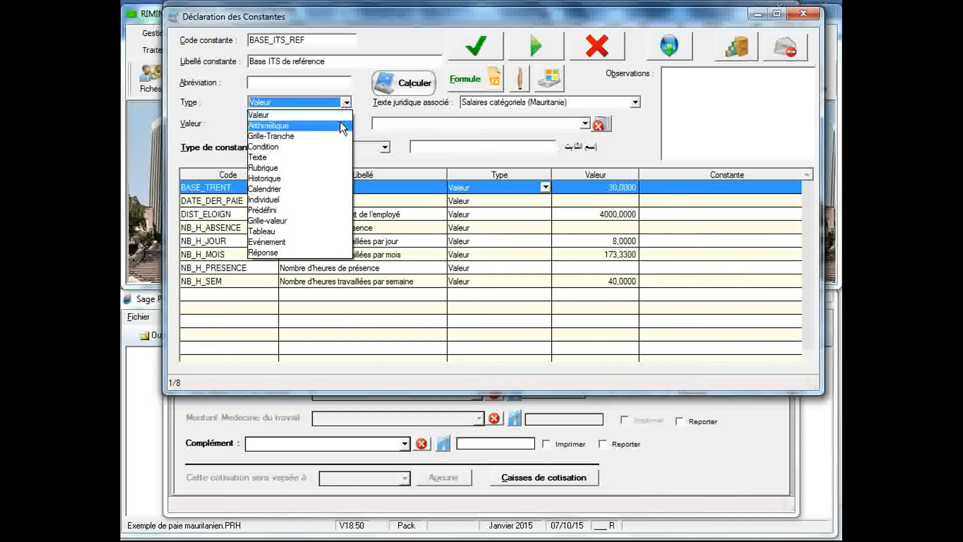
left_click(341, 124)
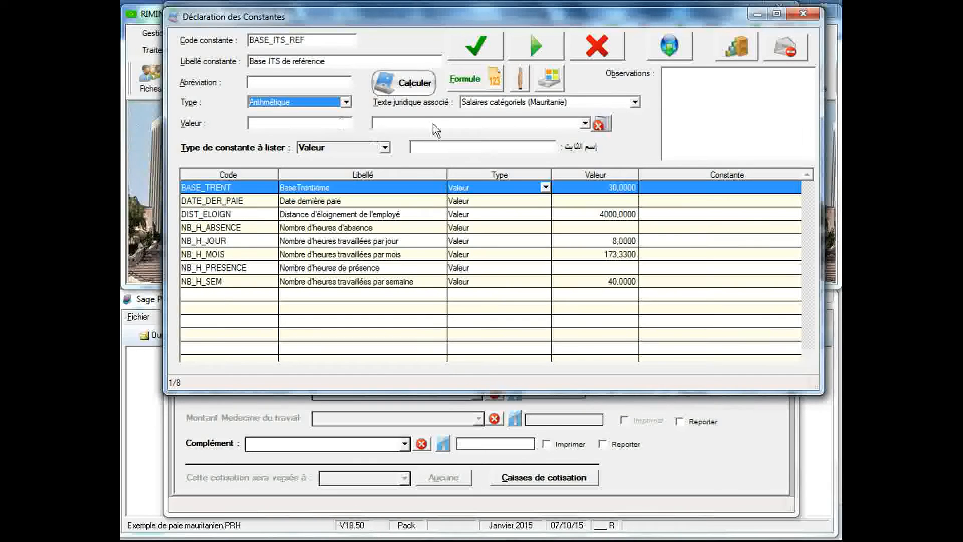
left_click(458, 44)
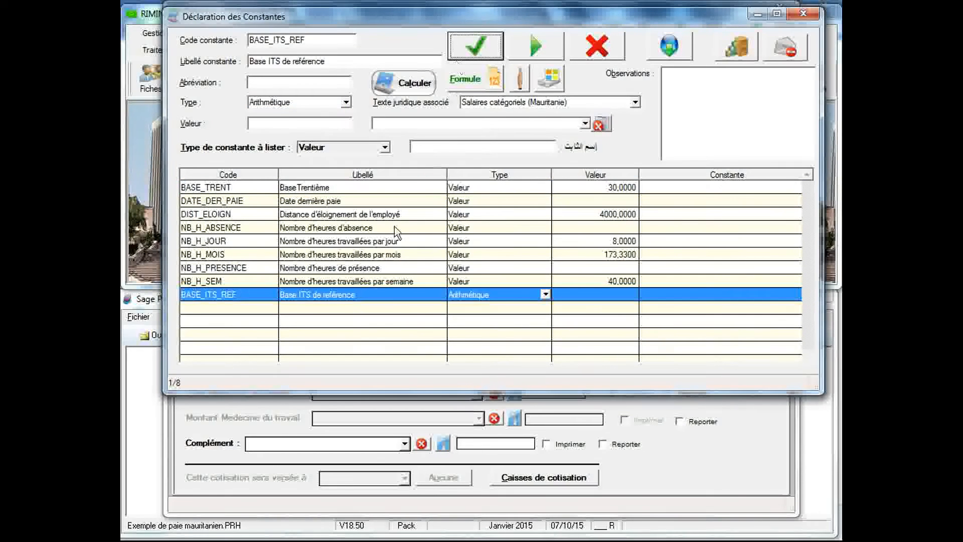
- Define the arithmetic formula of BASE_ITS_REF as ASS_ITS minus 60000, save it and close the formula description
double_click(384, 297)
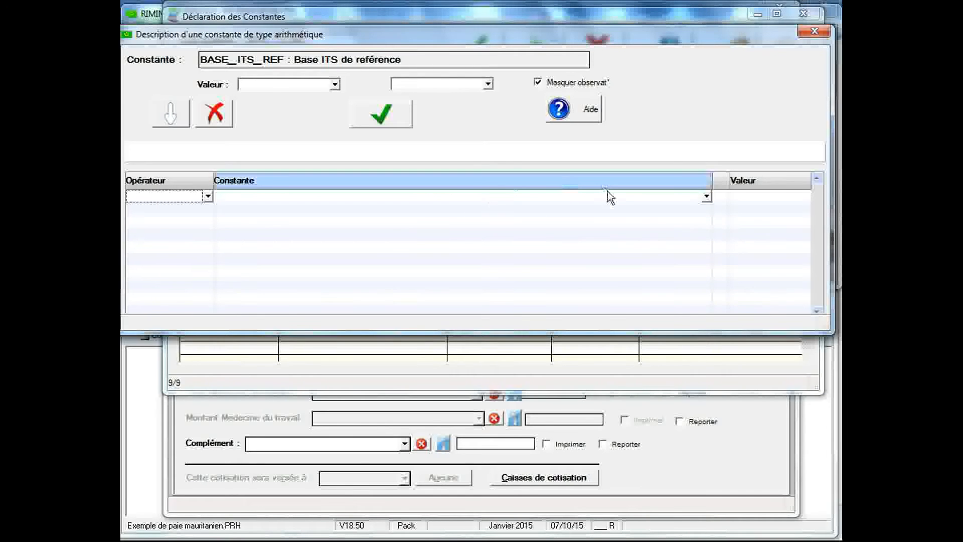
left_click(706, 198)
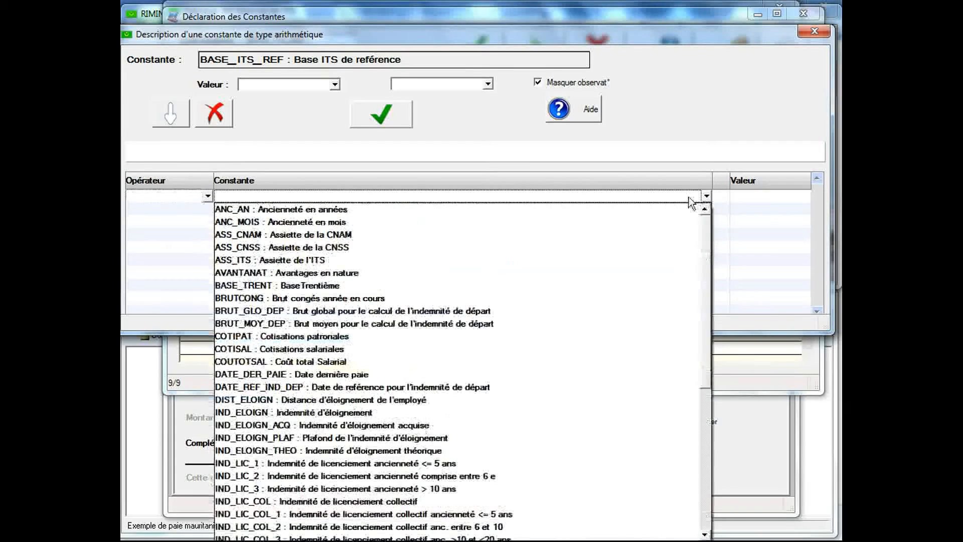
left_click(509, 259)
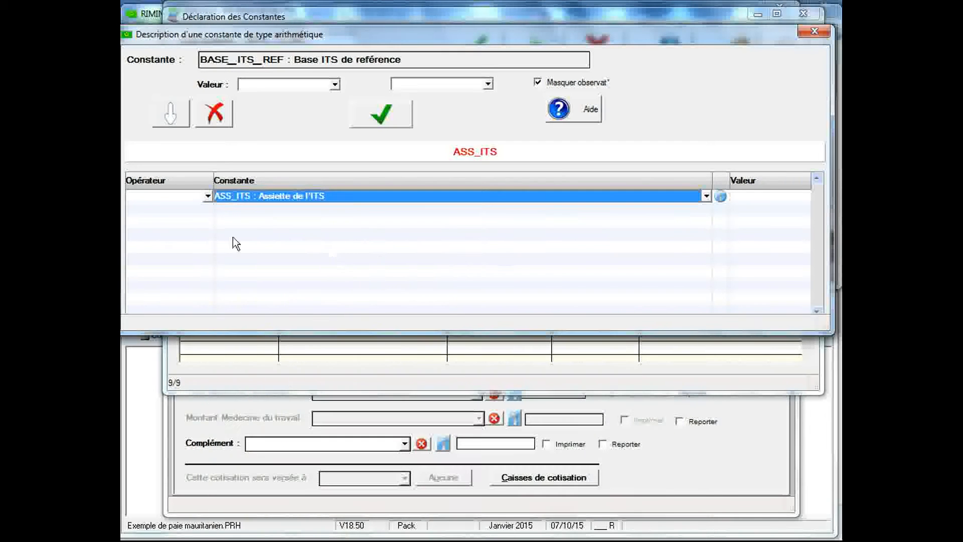
left_click(199, 215)
left_click(207, 209)
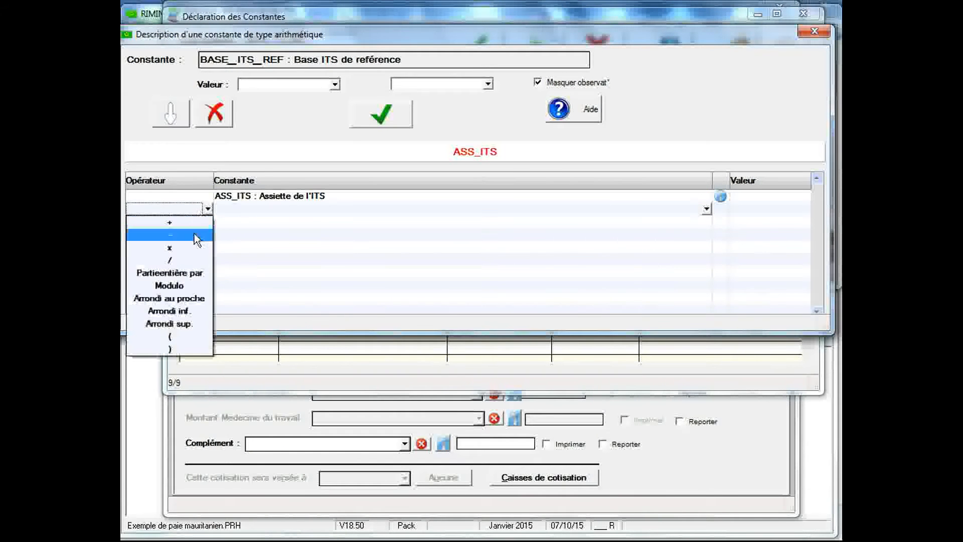
left_click(194, 234)
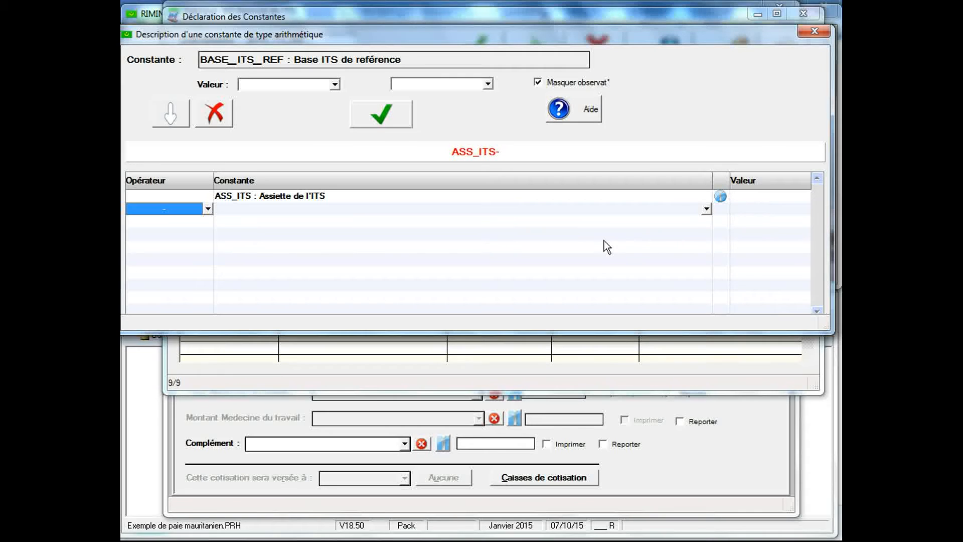
left_click(764, 212)
type("60000")
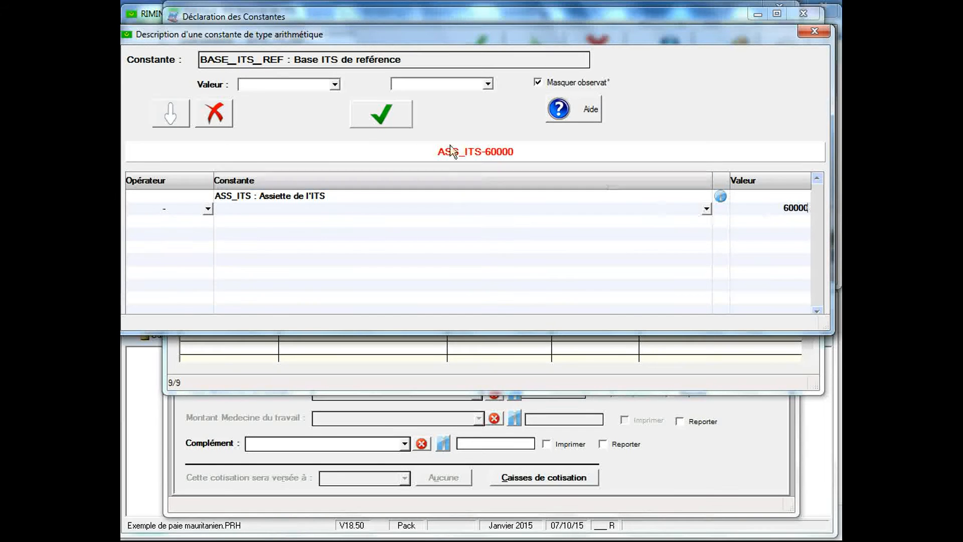
left_click(367, 120)
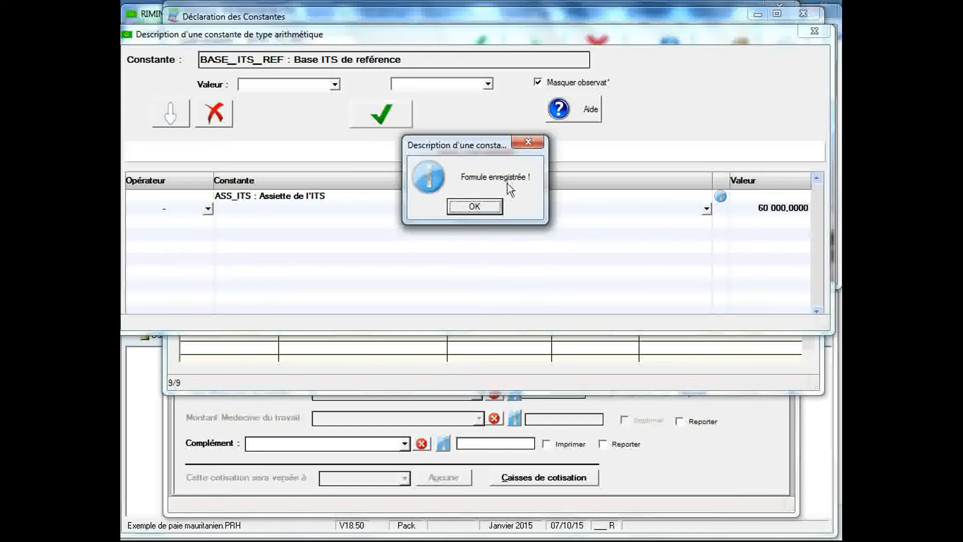
left_click(471, 210)
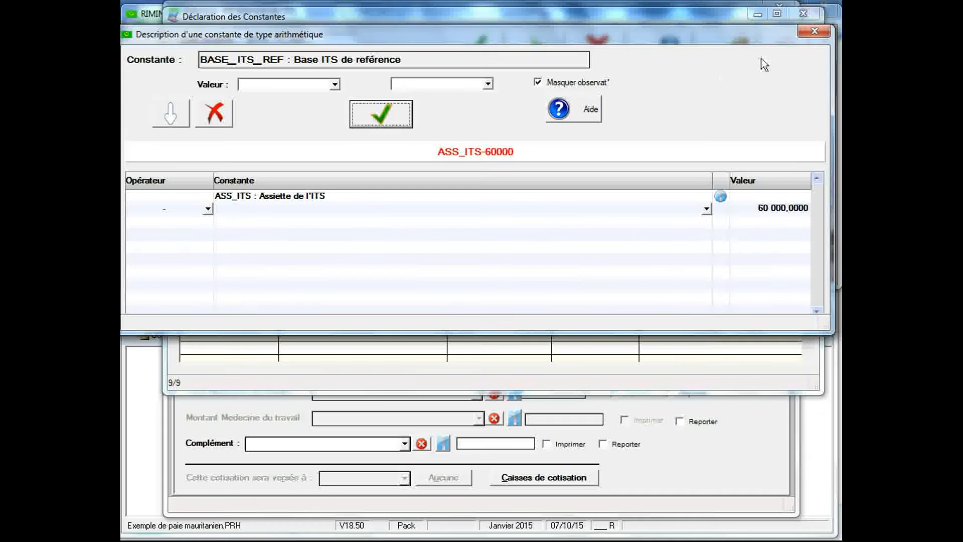
left_click(804, 33)
- Declare and save a constant BASE_ITS labelled "Base de l'ITS" with type Condition
double_click(307, 36)
left_click(307, 37)
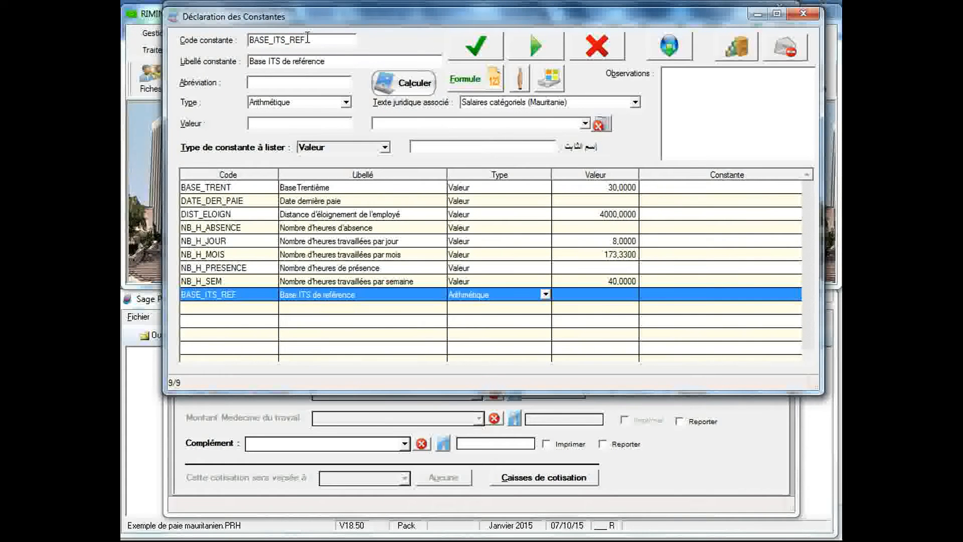
key("BackSpace")
key("BackSpace")
key("BackSpace")
key("BackSpace")
left_click(328, 61)
type("Base de l")
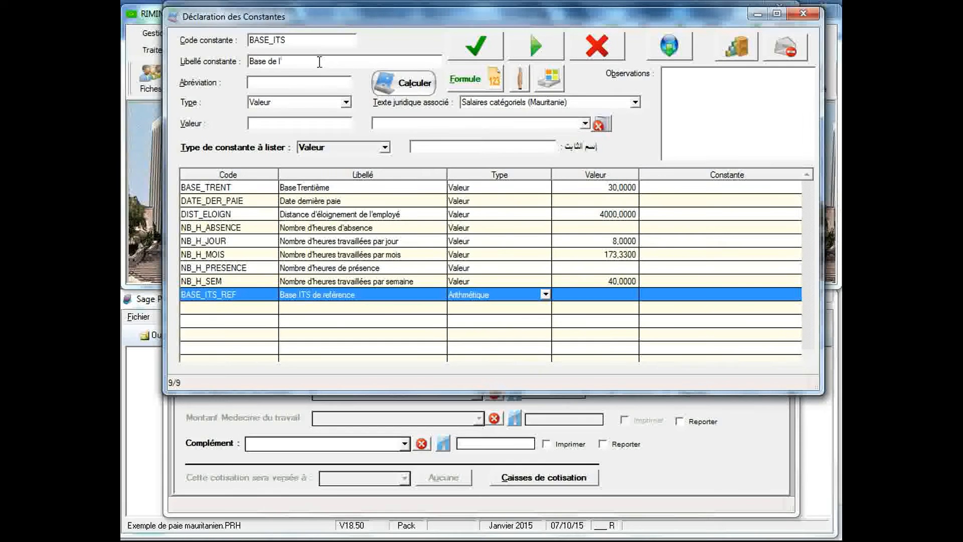
type("'ITS")
left_click(346, 103)
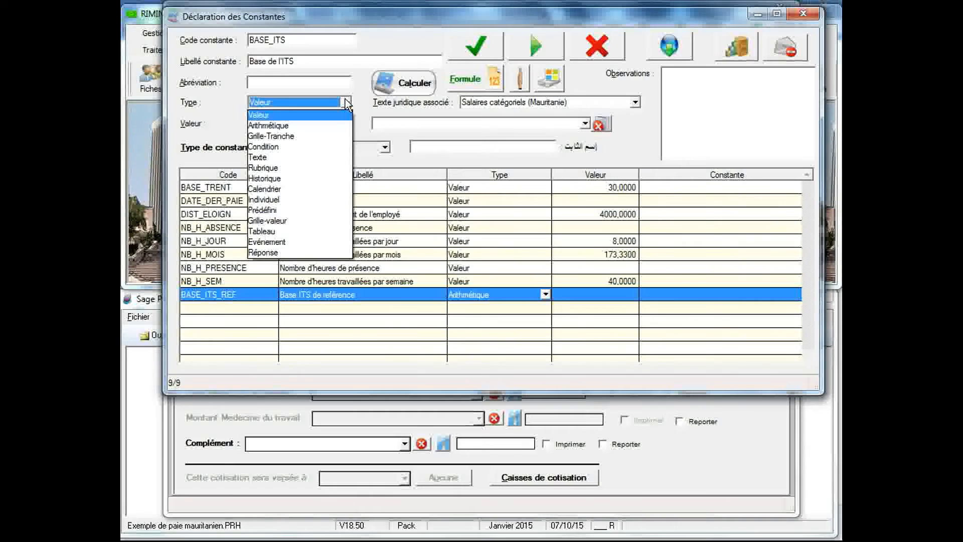
left_click(321, 147)
left_click(466, 49)
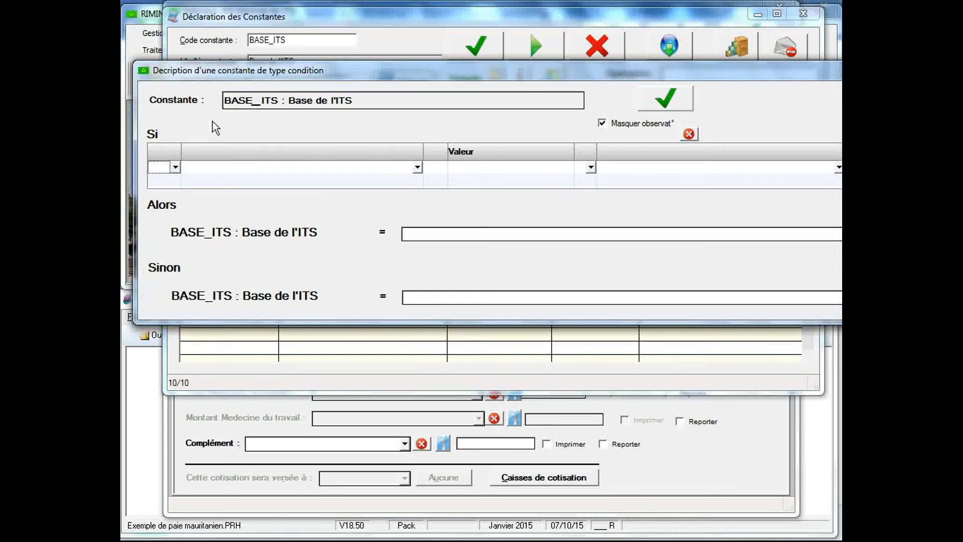
- Set the Si condition of constant BASE_ITS to BASE_ITS_REF greater than 0
left_click(416, 169)
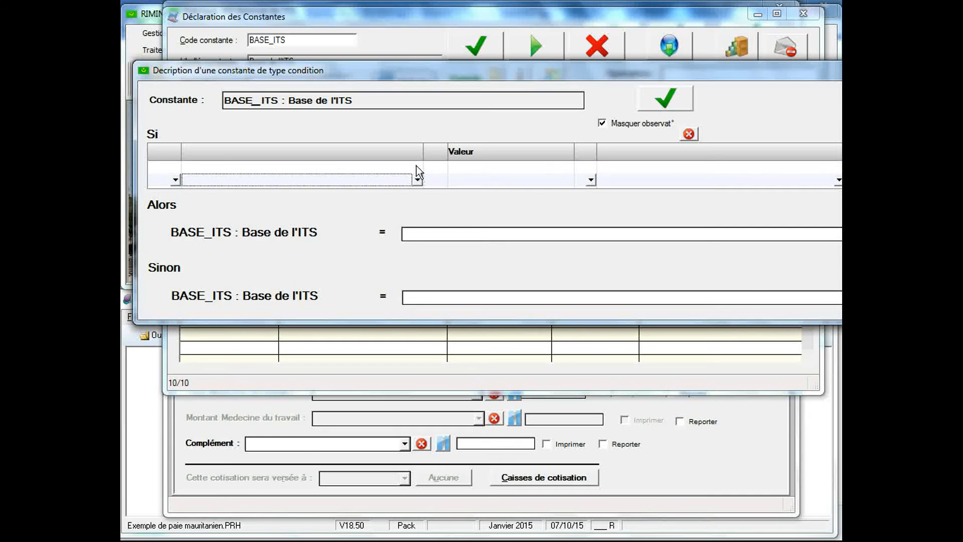
left_click(416, 167)
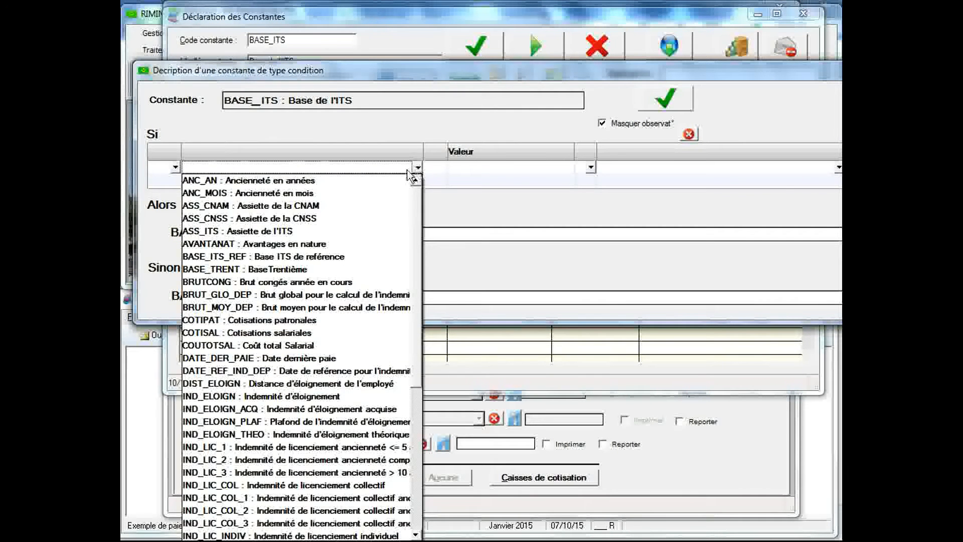
left_click(356, 255)
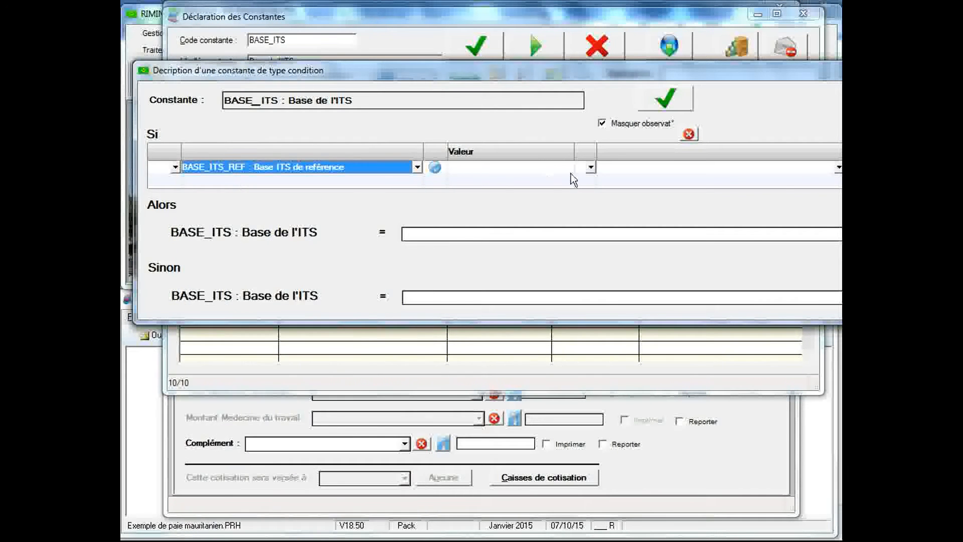
left_click(590, 168)
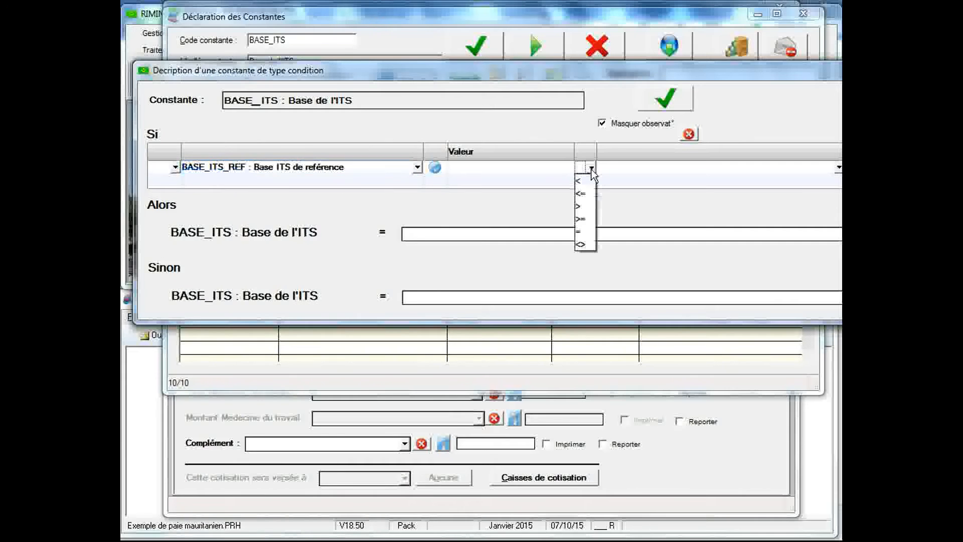
left_click(589, 206)
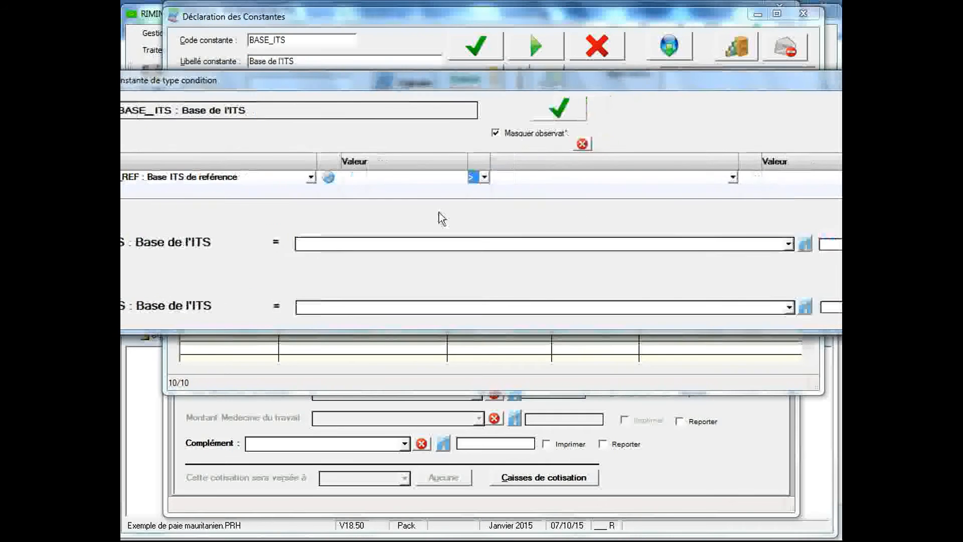
left_click(740, 176)
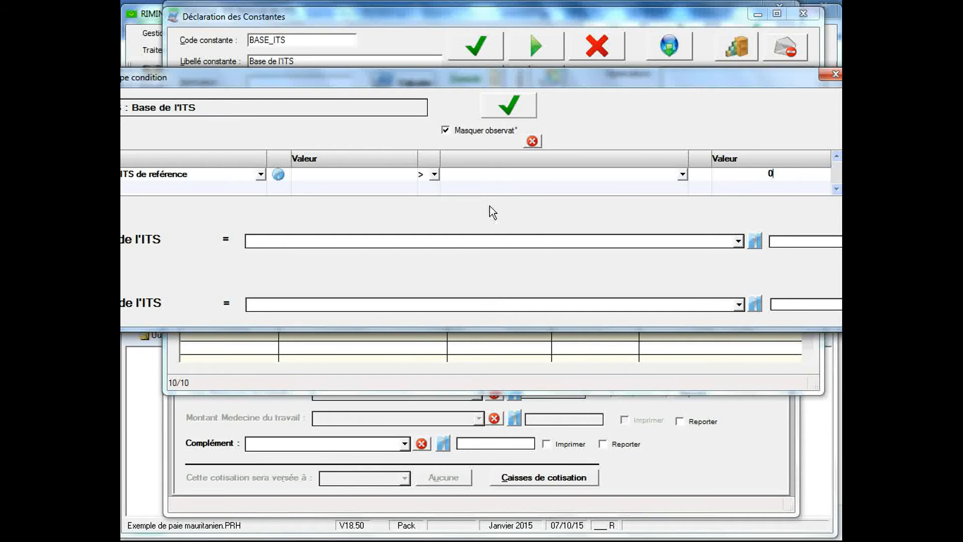
- Make BASE_ITS equal BASE_ITS_REF when the condition holds and 0 otherwise, save it and close the condition description
left_click_drag(493, 213, 526, 224)
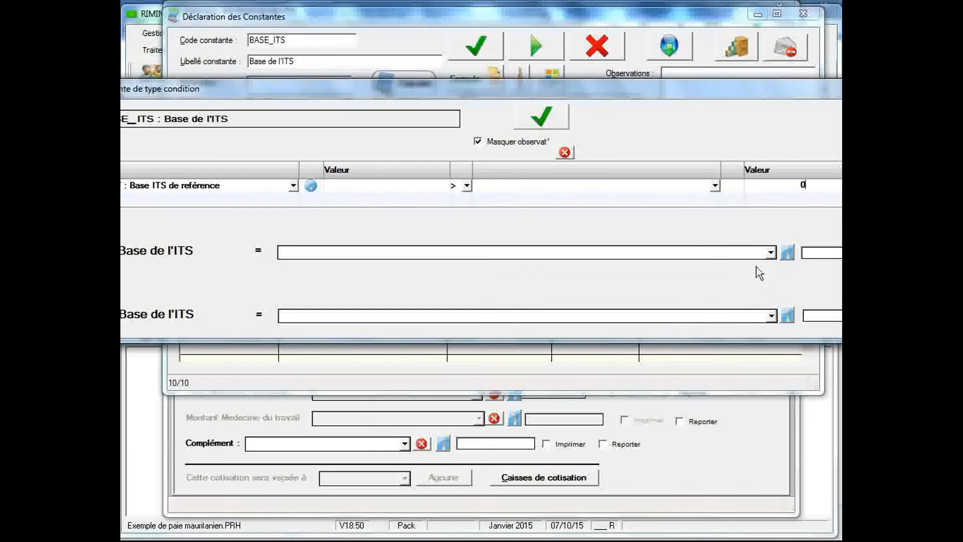
left_click(771, 251)
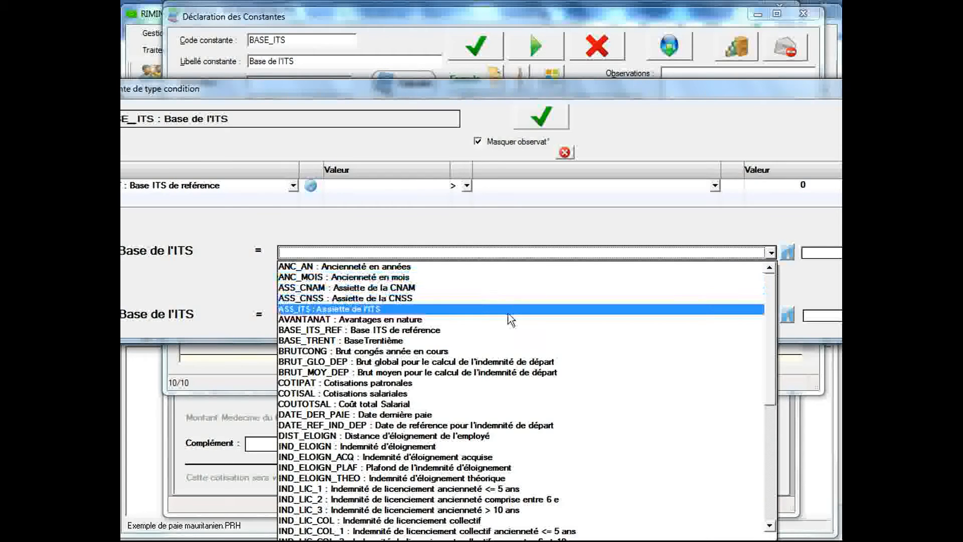
left_click(488, 331)
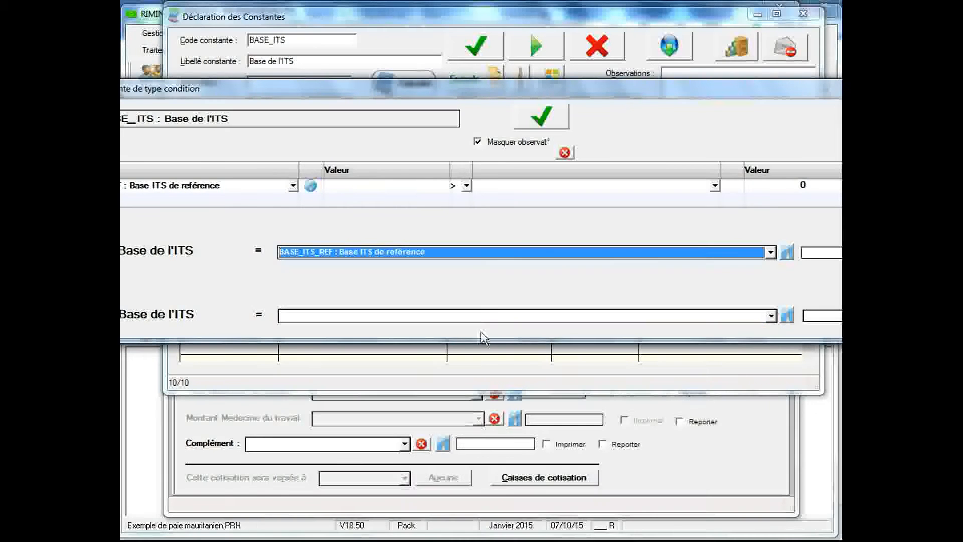
left_click_drag(496, 281, 368, 284)
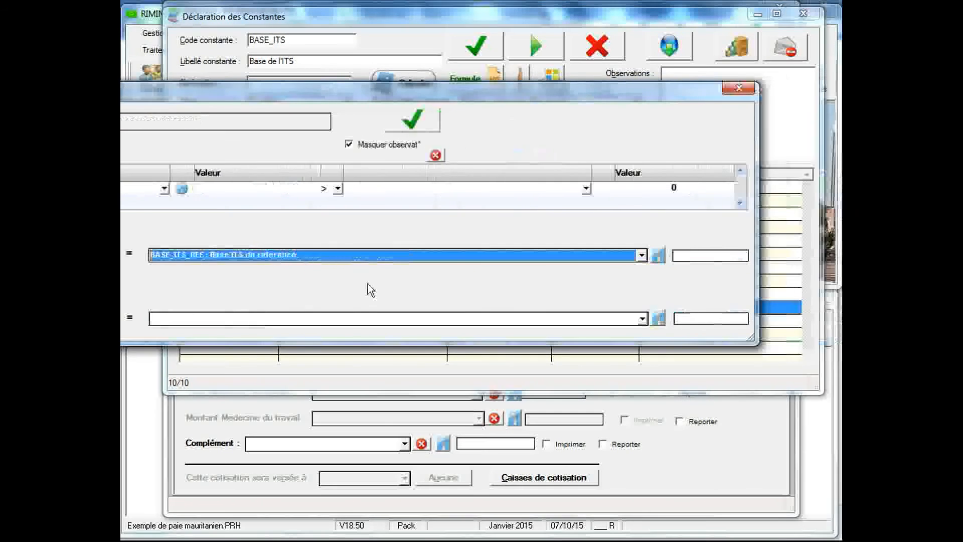
left_click(692, 319)
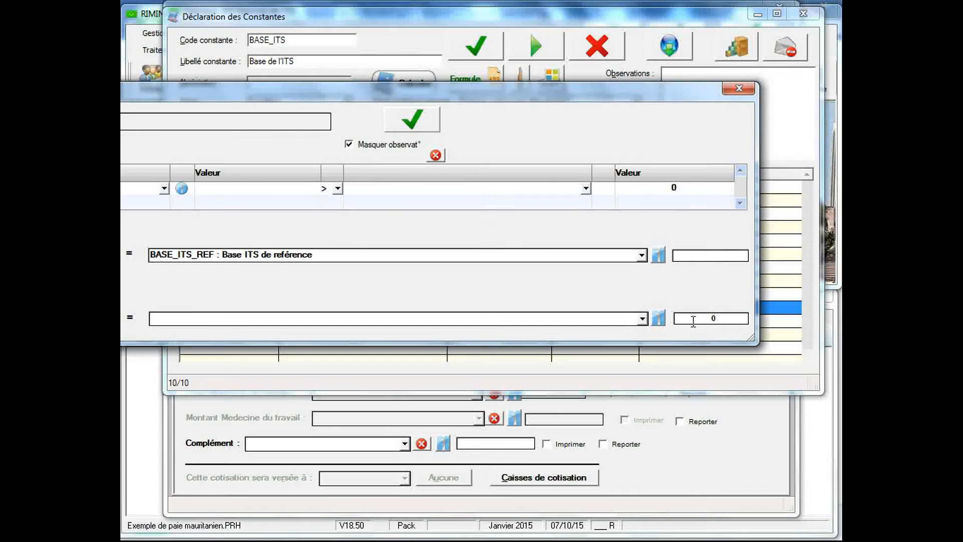
left_click_drag(552, 138, 672, 125)
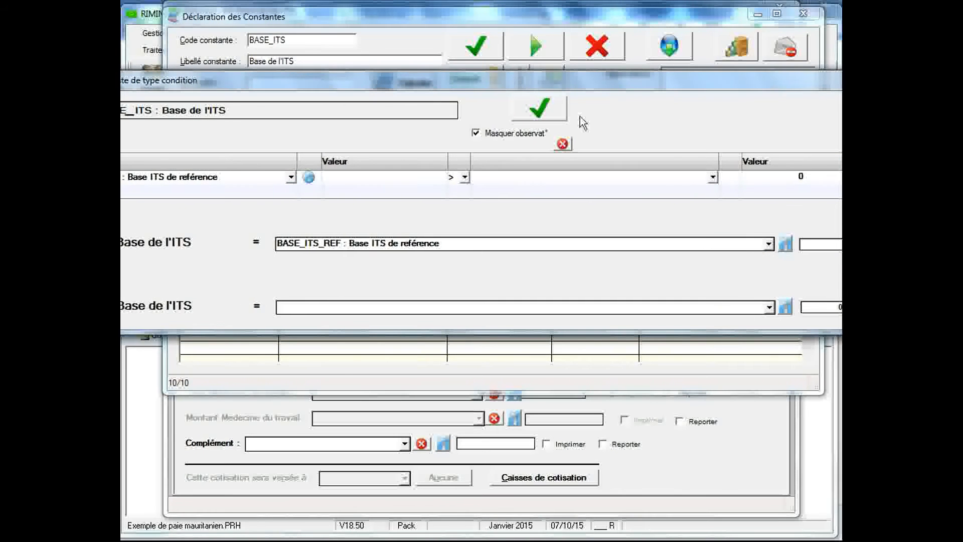
left_click(541, 111)
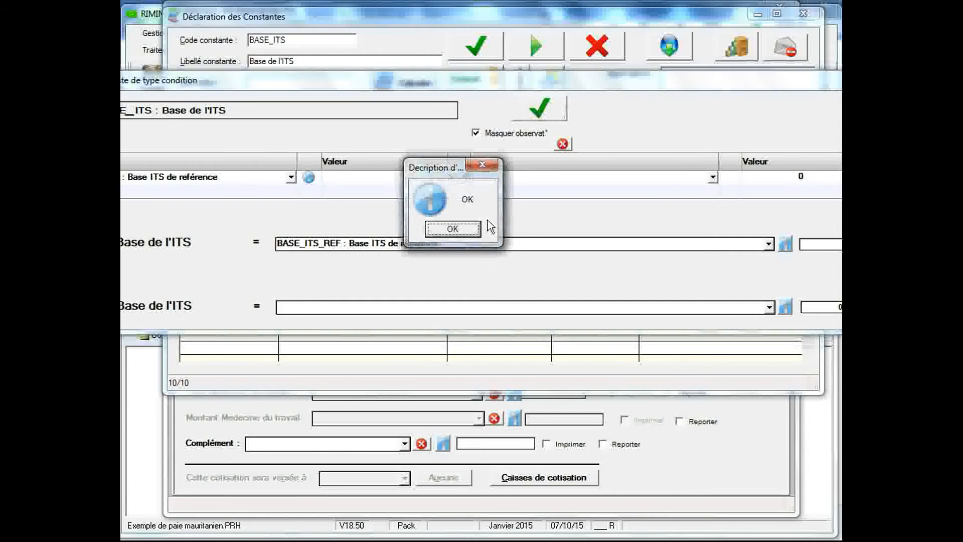
left_click(453, 231)
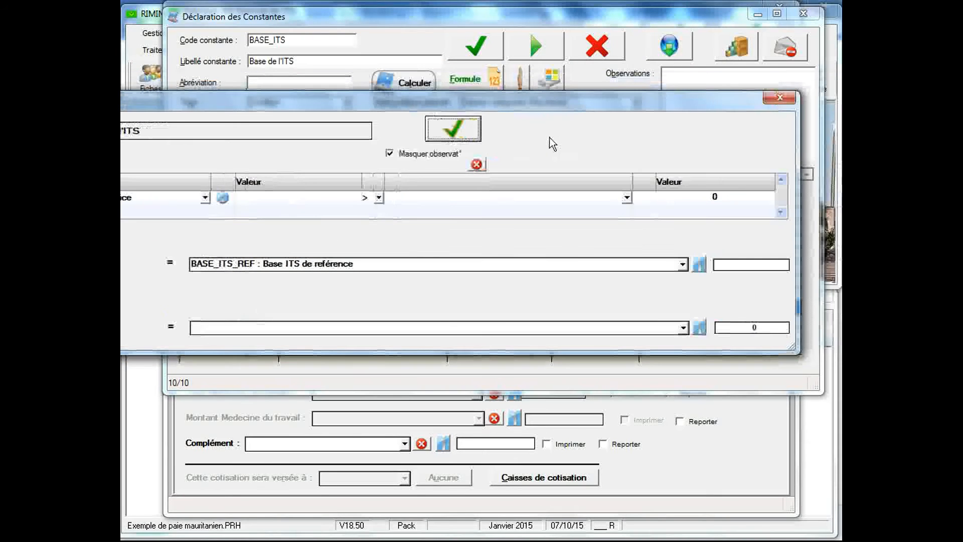
left_click(779, 97)
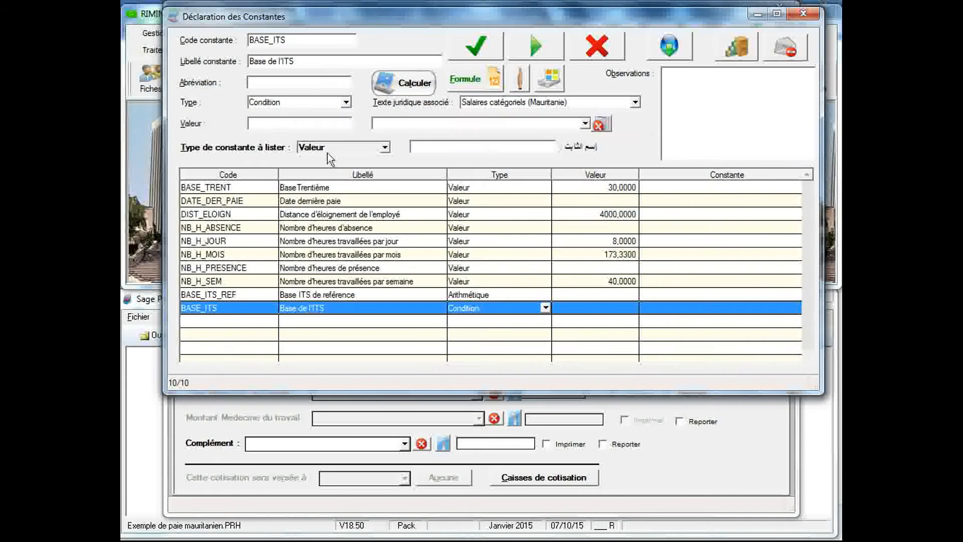
- Declare and save a constant TAUX_ITS labelled "Taux de l'ITS" with type Grille-Tranche
double_click(299, 45)
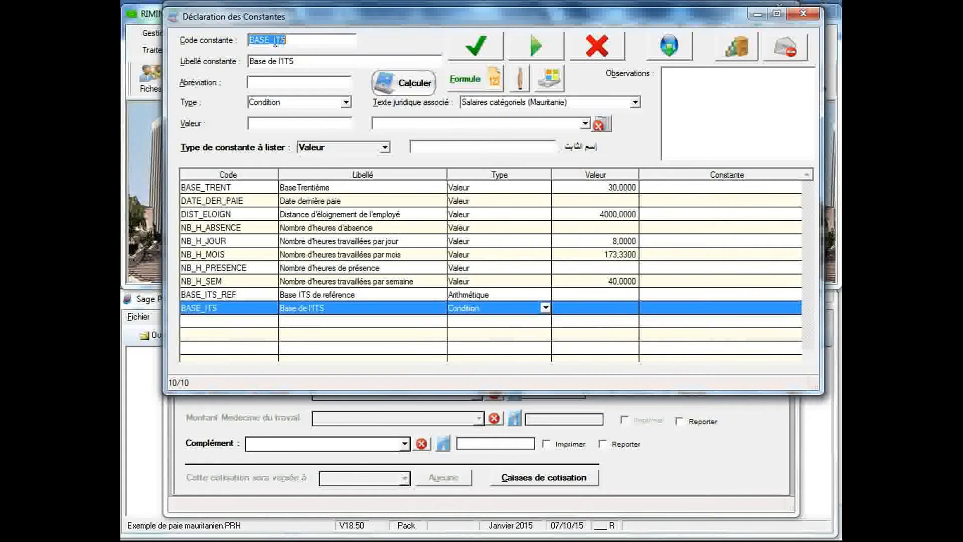
left_click_drag(269, 35, 244, 52)
type("TAUX")
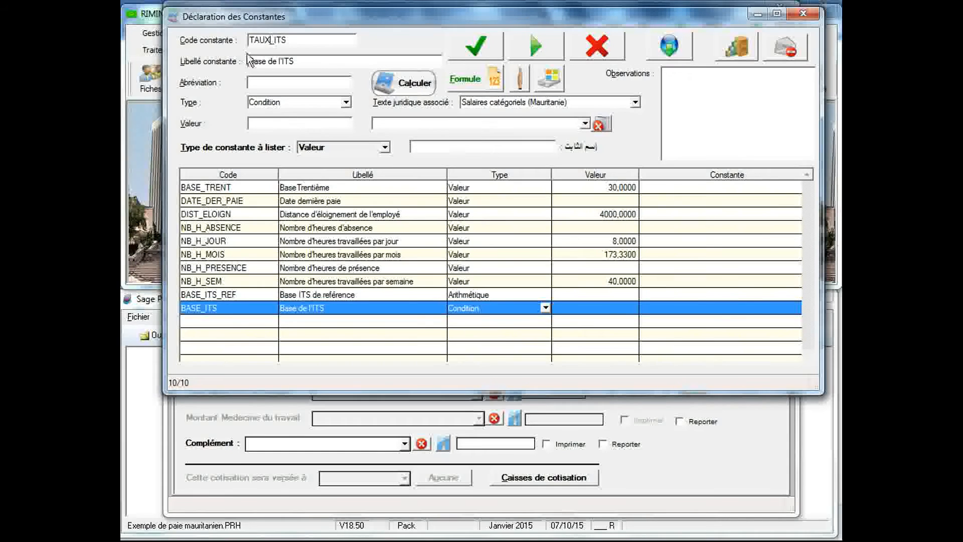
left_click(263, 65)
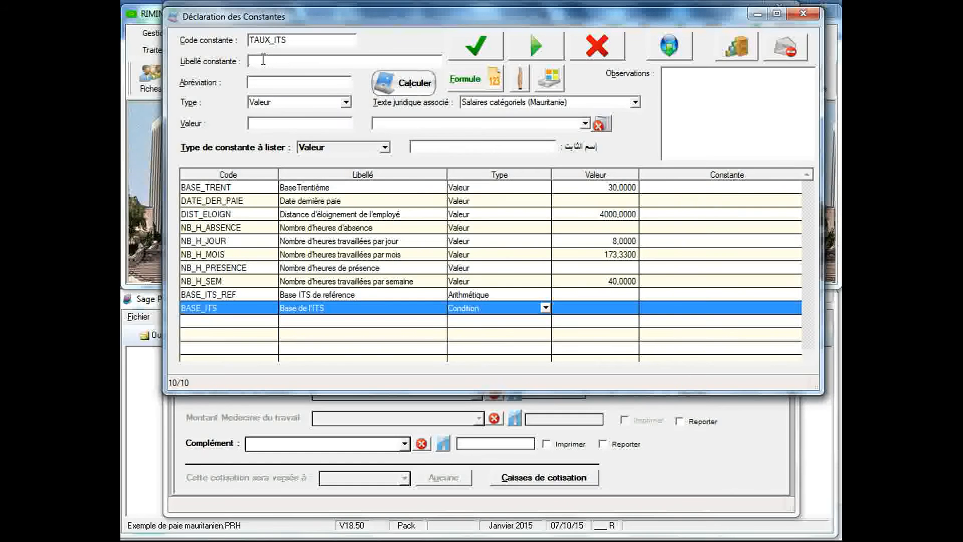
type("Taux de l'ITS")
left_click(346, 103)
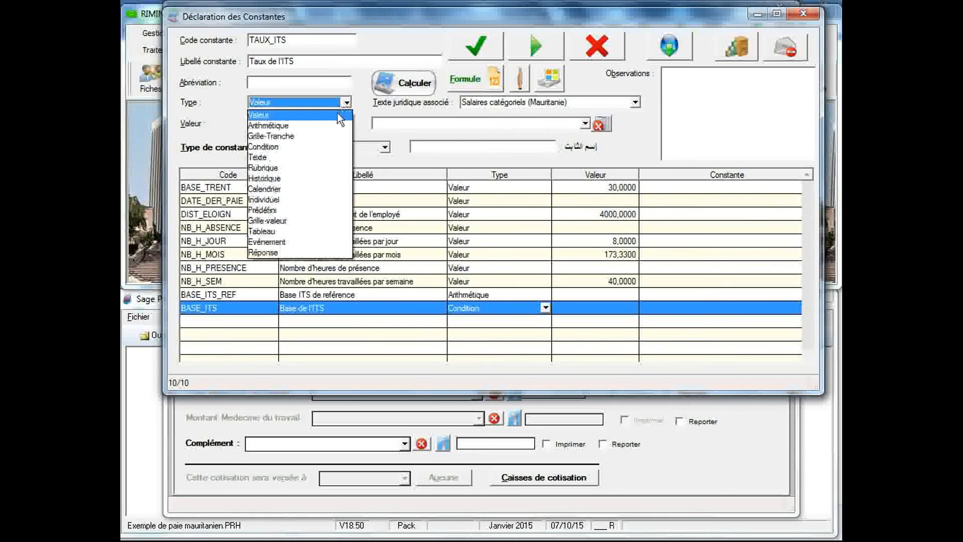
left_click(326, 136)
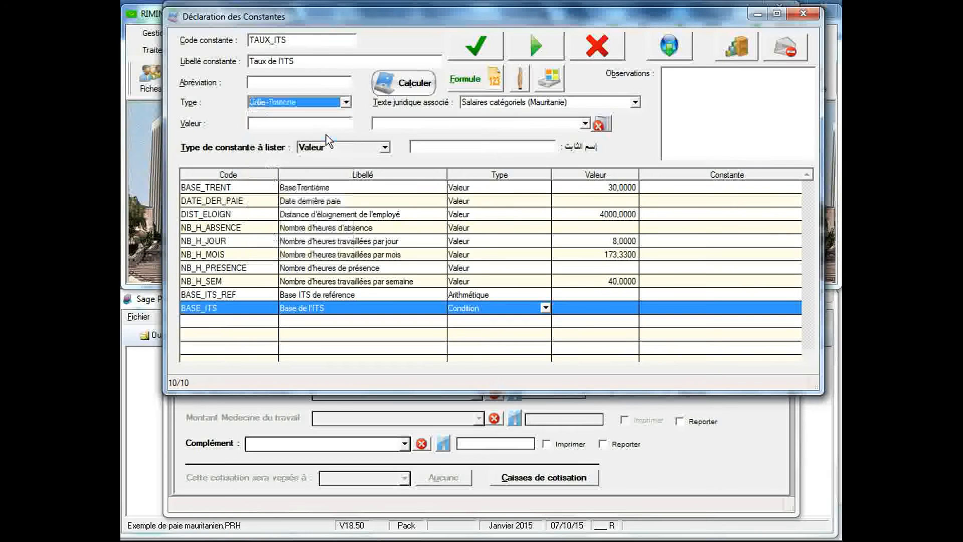
left_click(459, 51)
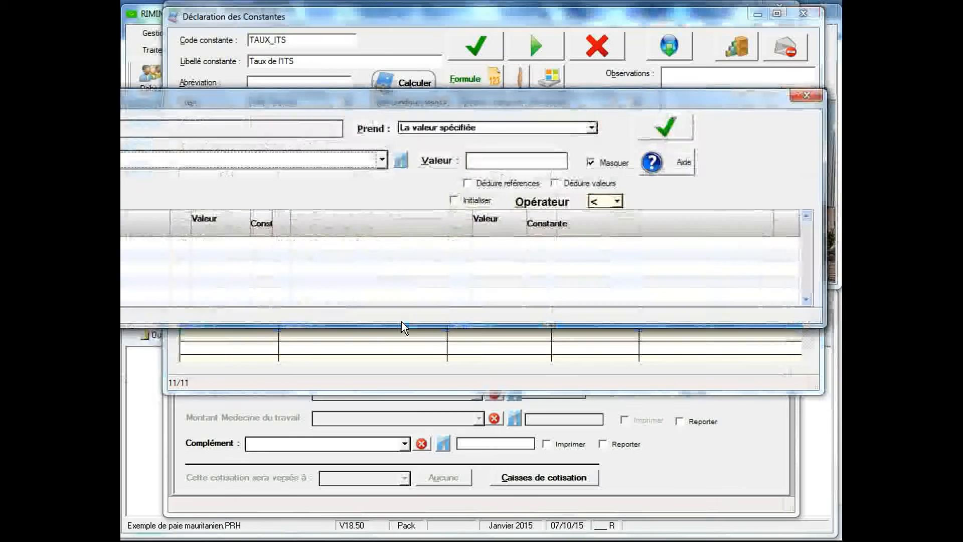
- Use BASE_ITS as the reference constant of the TAUX_ITS bracket grid and set its operator to <=
left_click_drag(349, 99, 581, 95)
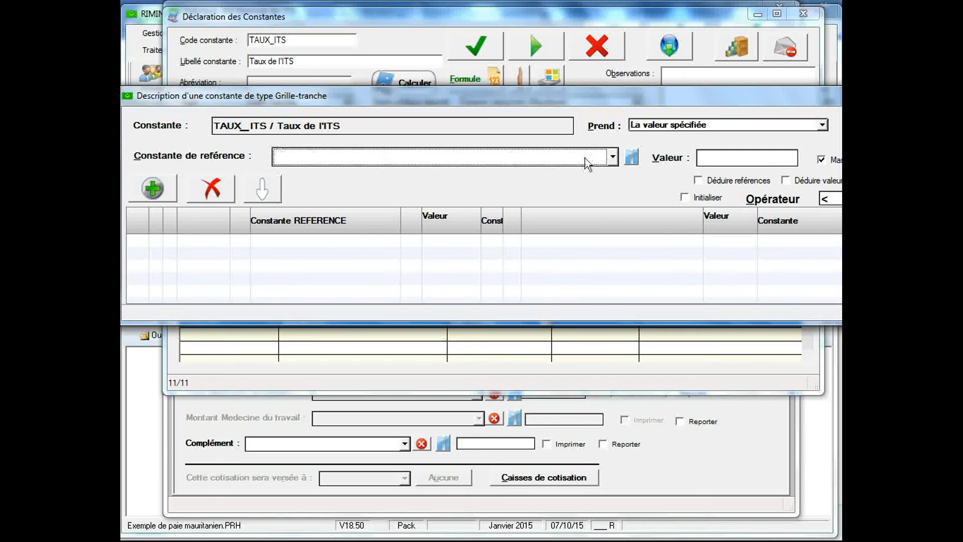
left_click(611, 157)
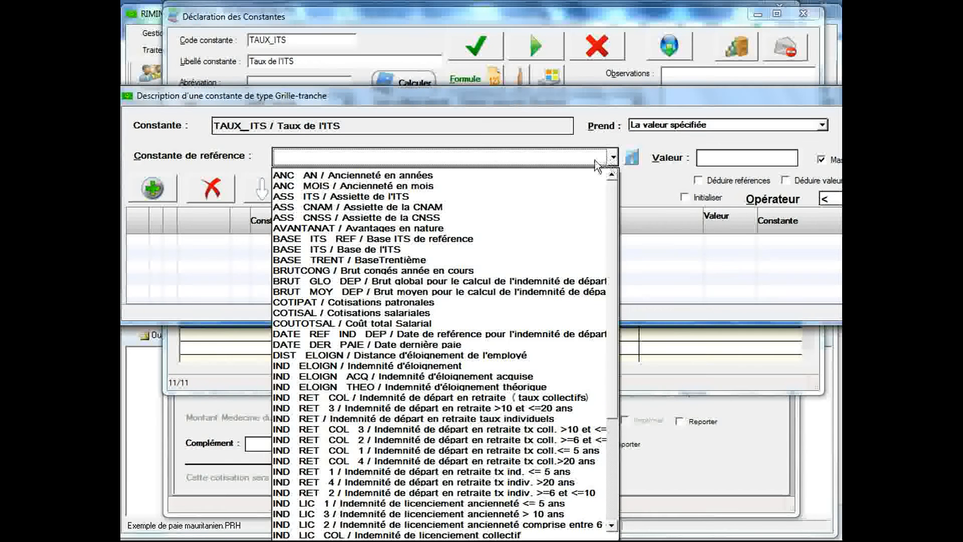
left_click(466, 251)
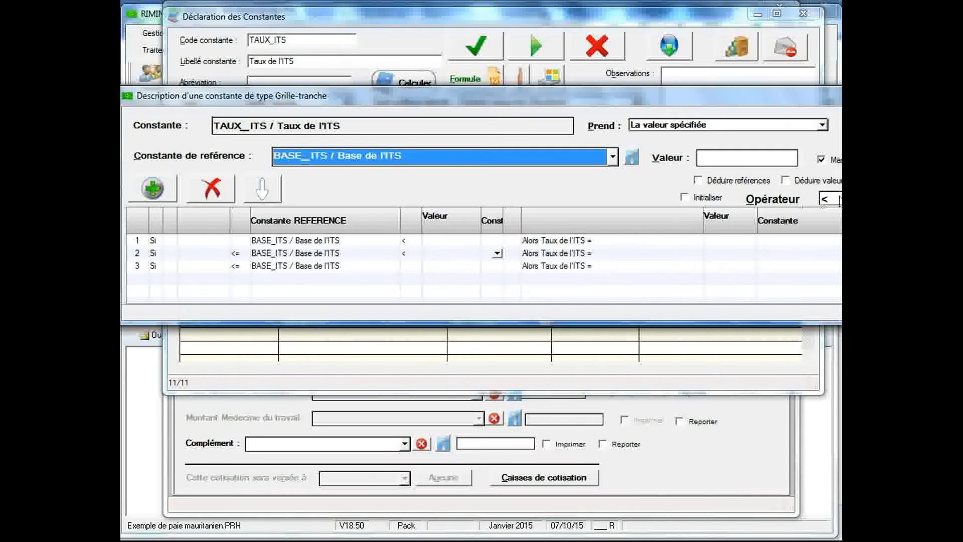
left_click(825, 200)
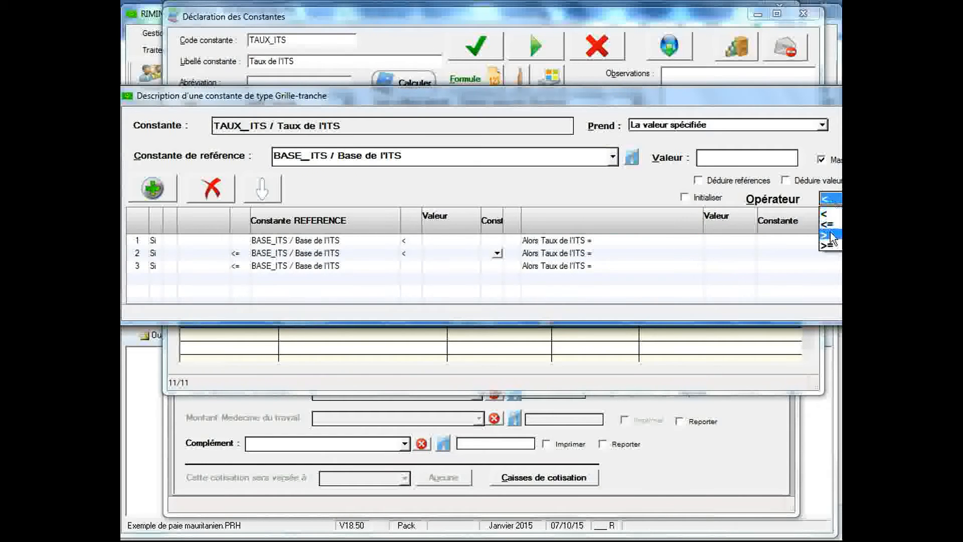
left_click(827, 224)
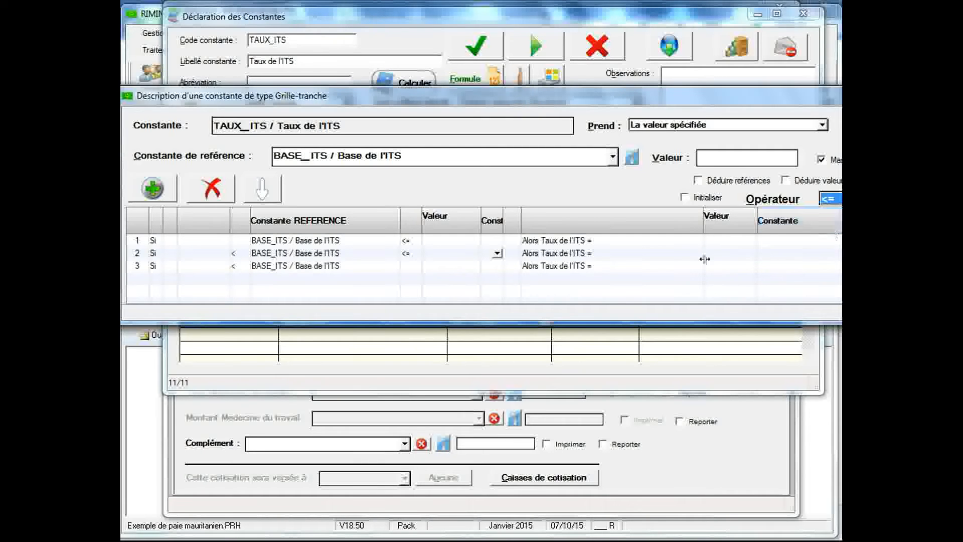
- Fill in the first two TAUX_ITS brackets: up to 90000 gives 15, and up to 210000 gives 25
left_click(441, 241)
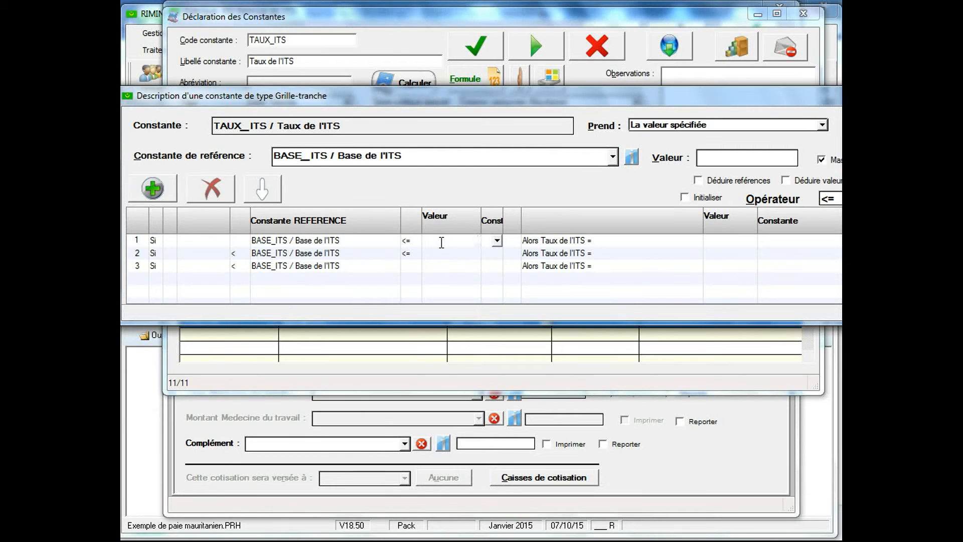
type("90000")
left_click(720, 239)
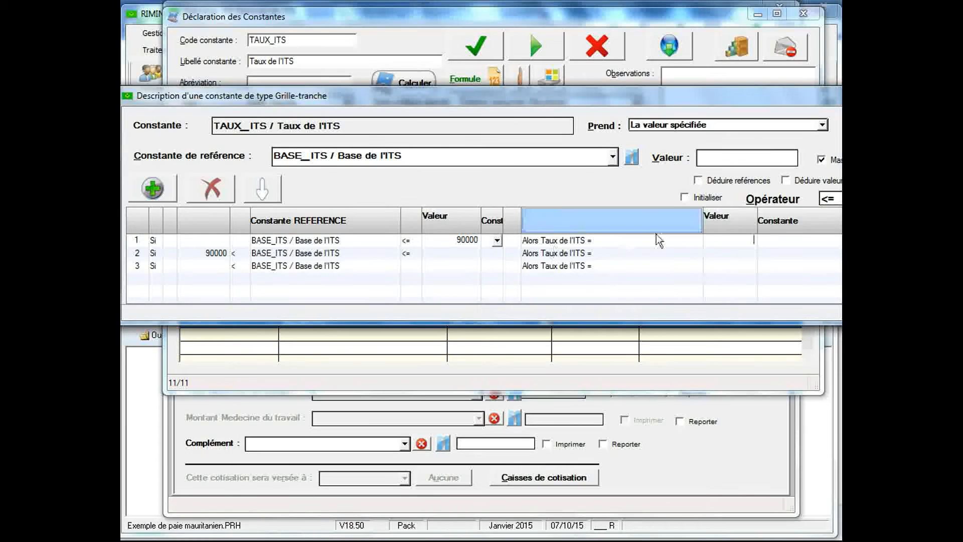
type("15")
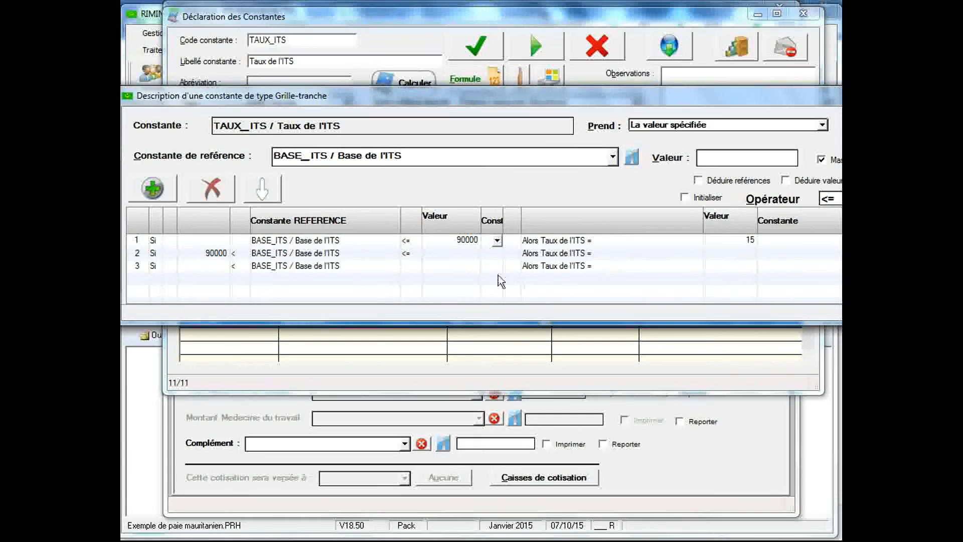
left_click(438, 253)
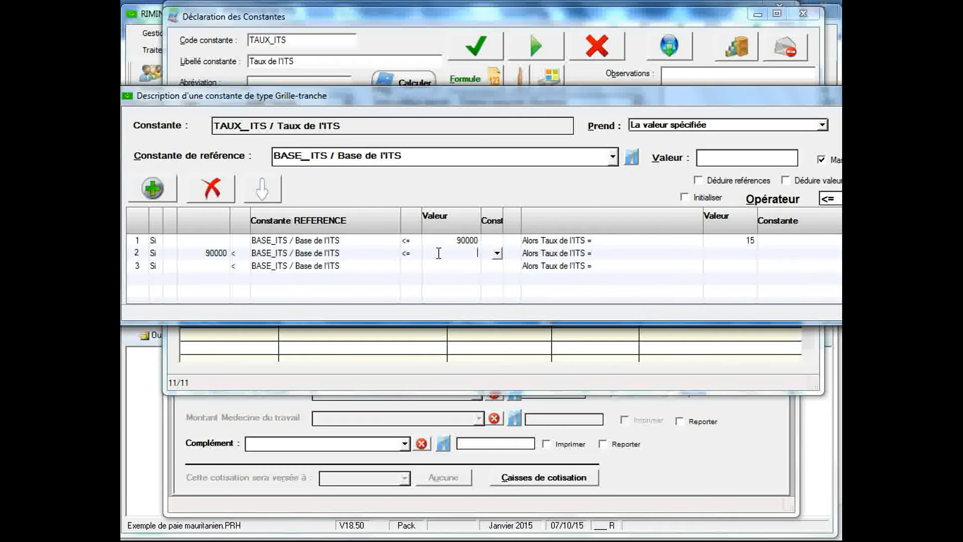
type("210000")
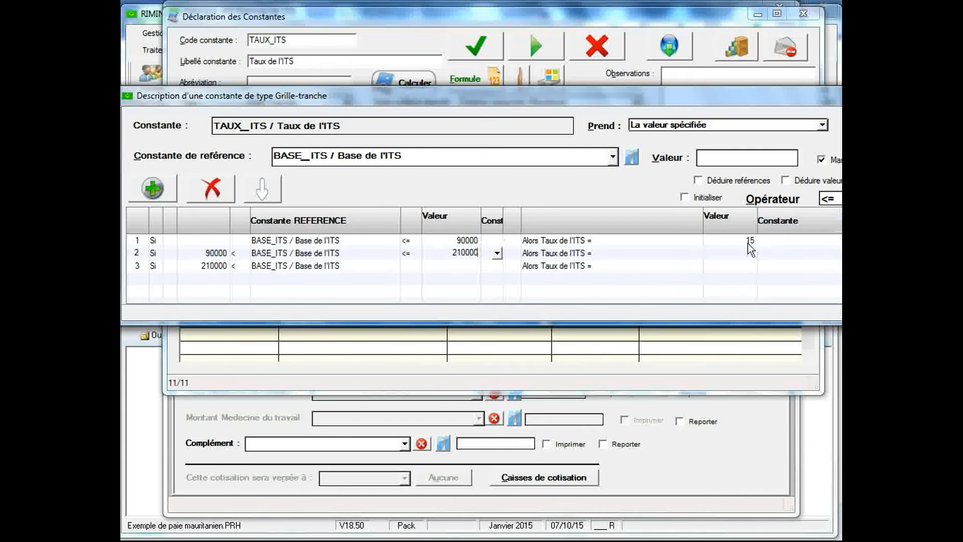
type("25")
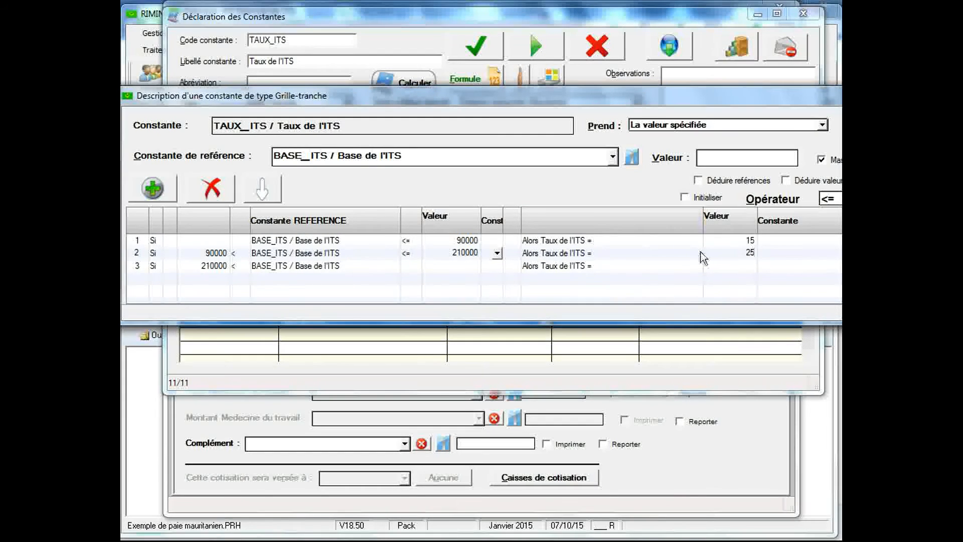
- Set the TAUX_ITS rate for the bracket above 210000 to 40 and save the grid
left_click(722, 267)
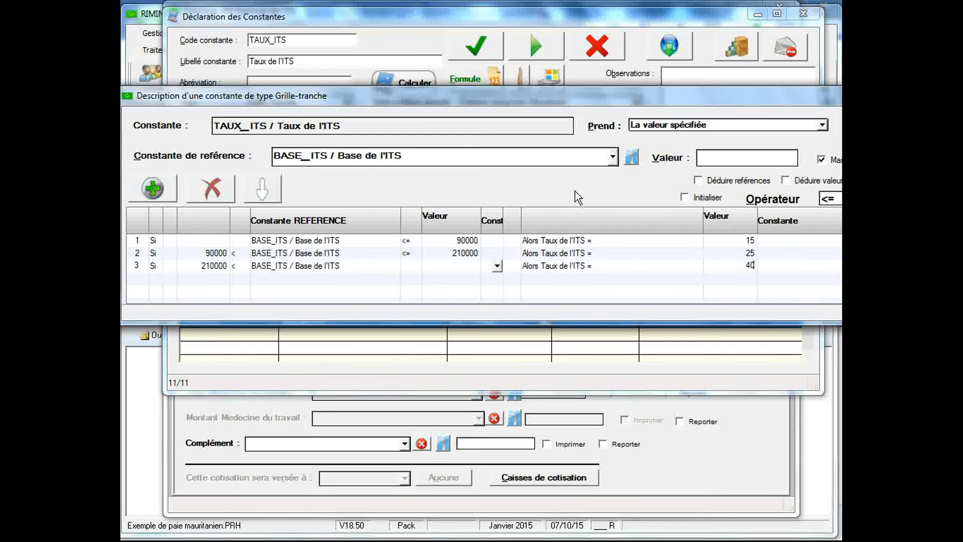
left_click_drag(575, 191, 462, 199)
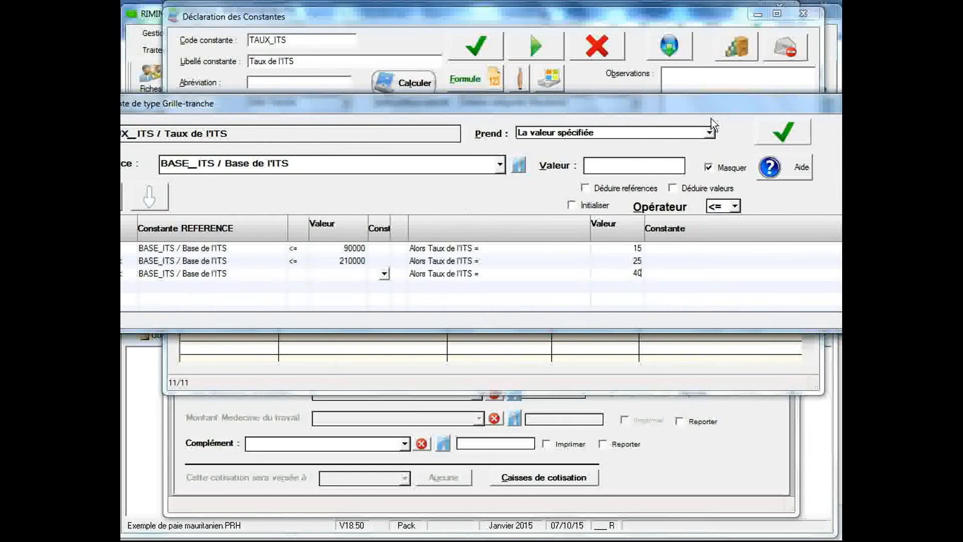
left_click(765, 133)
left_click(480, 239)
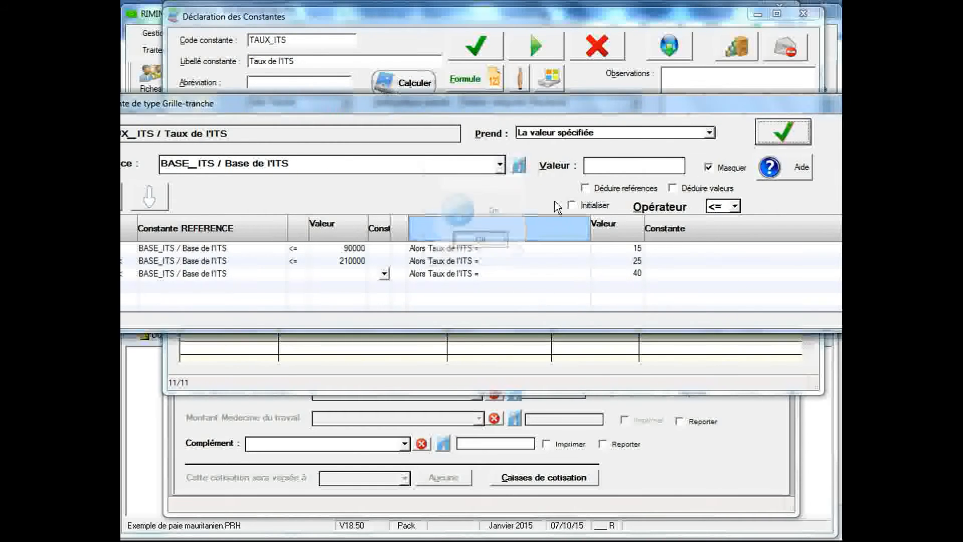
- Close the TAUX_ITS grid, then declare and save a constant REDUC_ITS labelled "Réduction de l'ITS" with type Grille-Tranche
left_click_drag(720, 148, 608, 175)
left_click(810, 129)
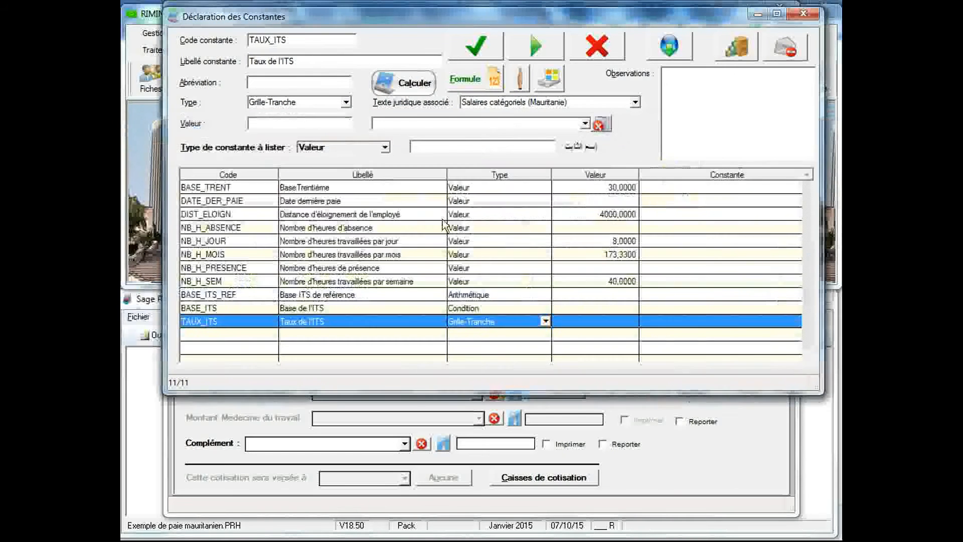
double_click(266, 44)
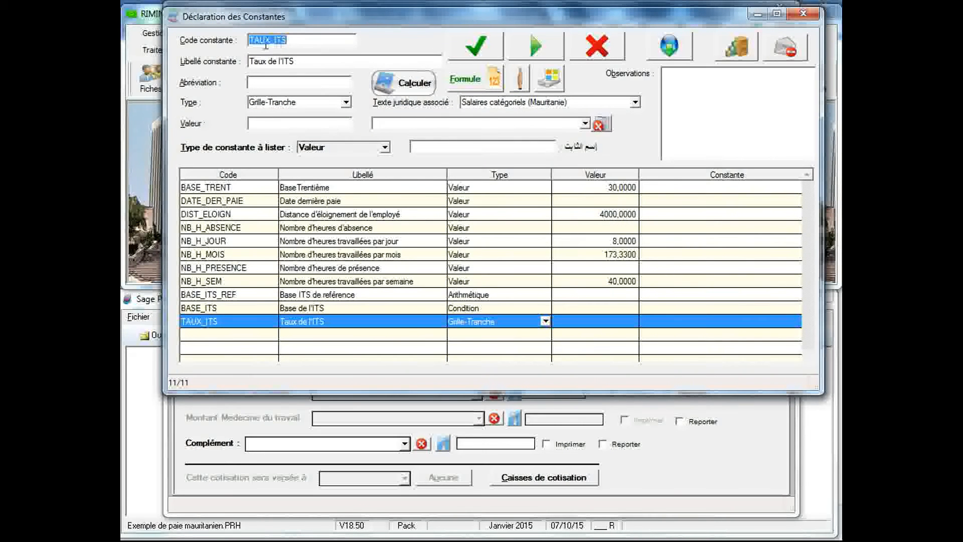
left_click_drag(270, 38, 249, 42)
type("REDUC")
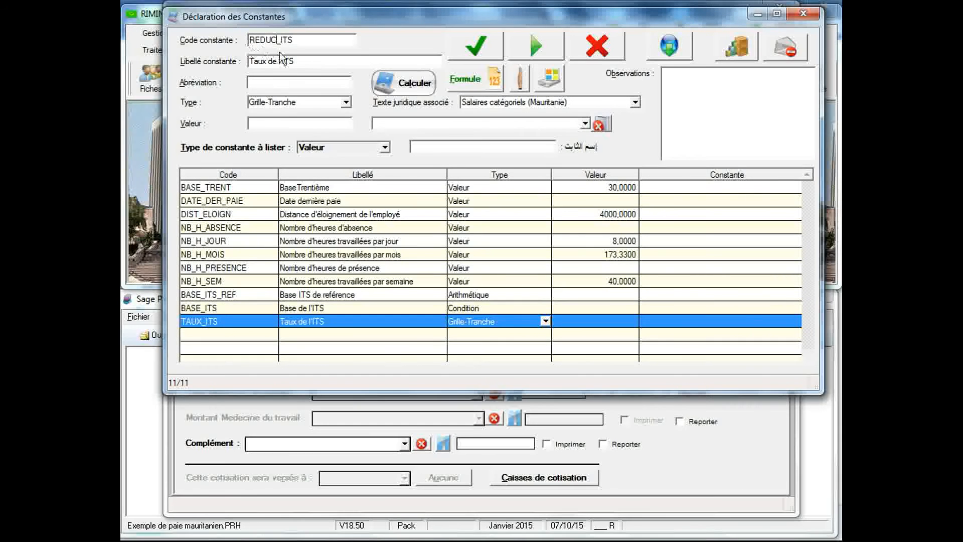
left_click(303, 62)
type("Réduc")
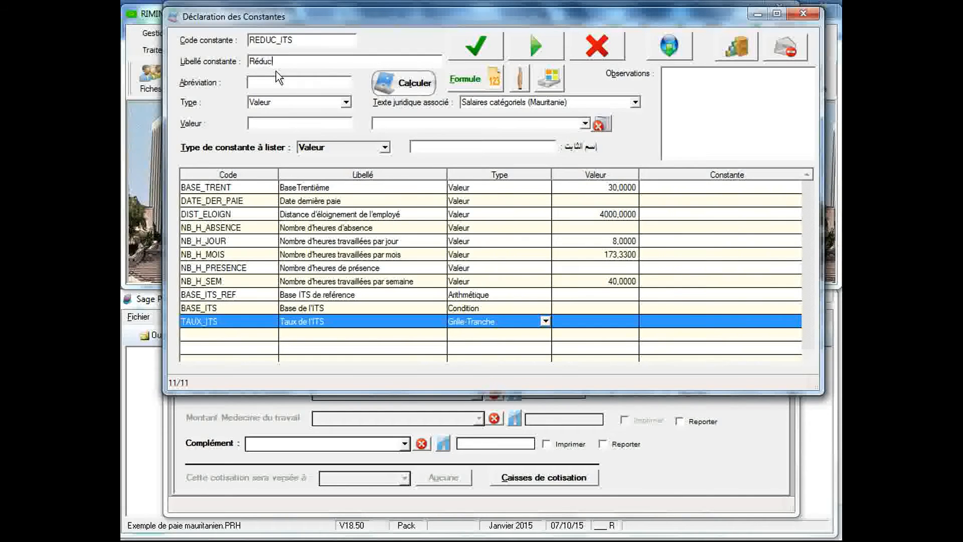
type("tion de l'ITS")
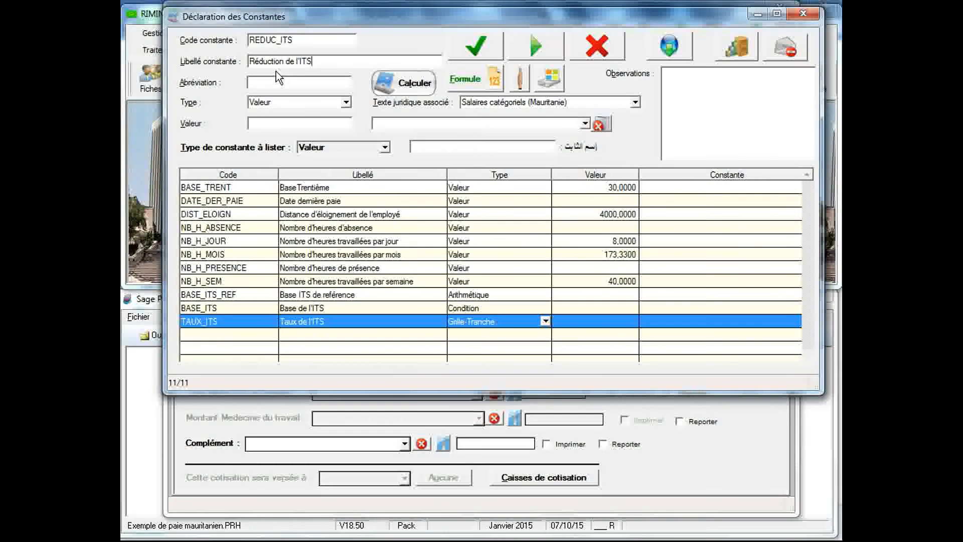
left_click(346, 102)
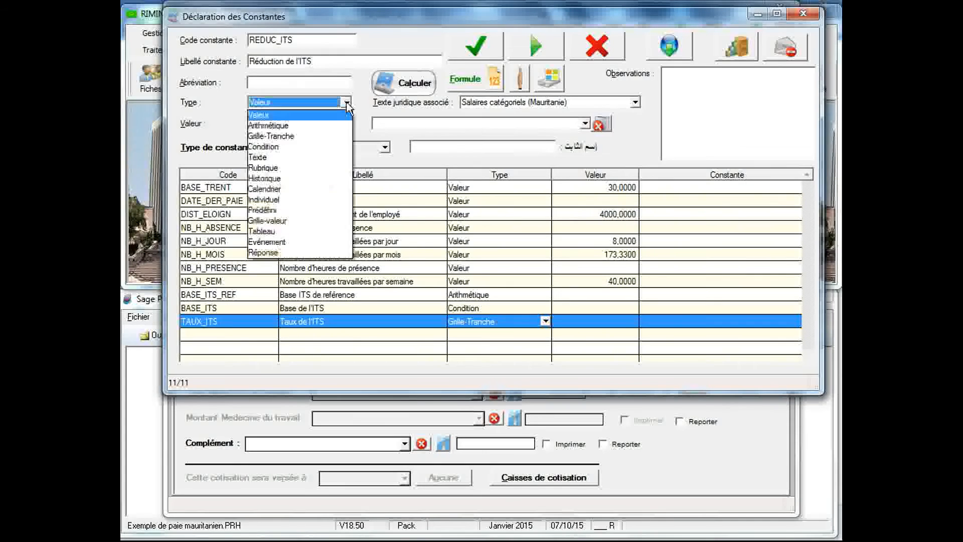
left_click(329, 141)
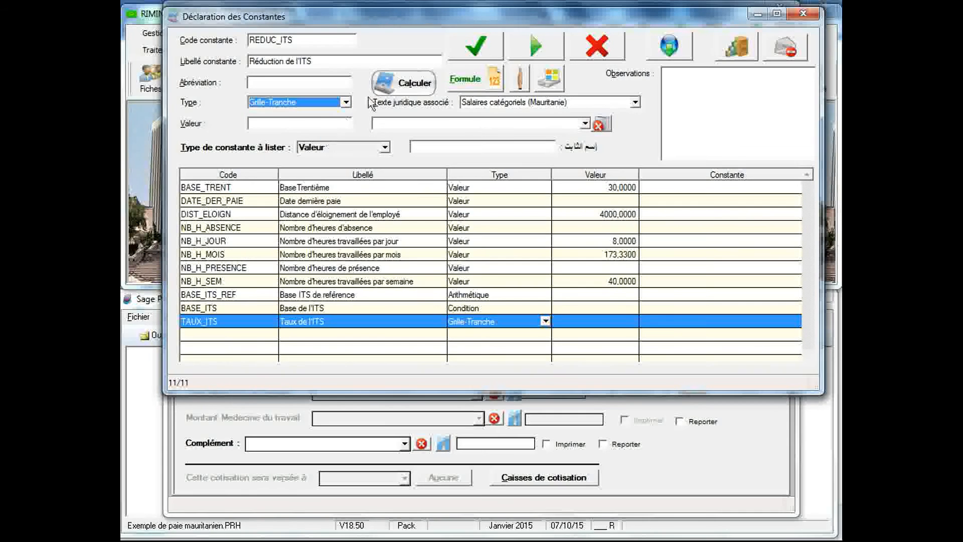
left_click(464, 56)
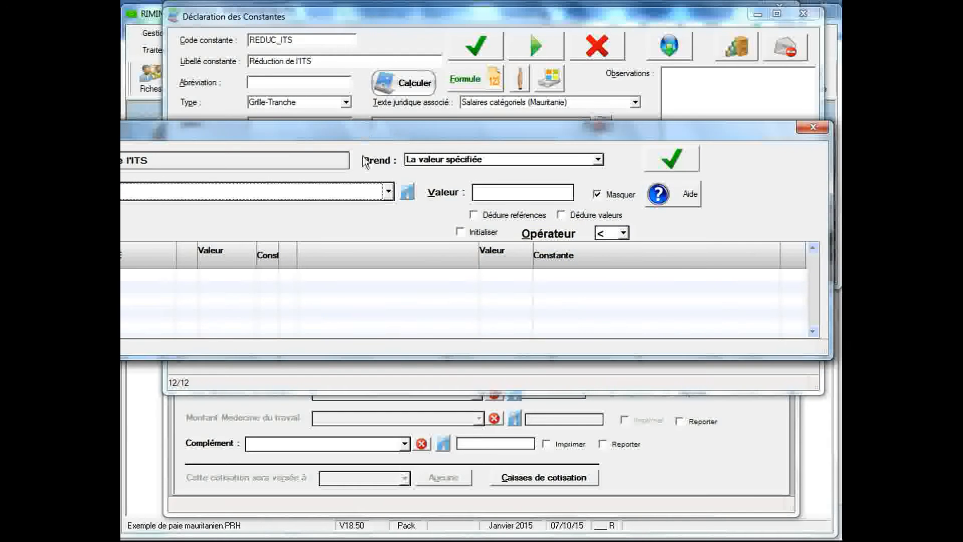
- Use BASE_ITS as the reference constant of the REDUC_ITS bracket grid and set its operator to <=
left_click_drag(369, 169, 596, 145)
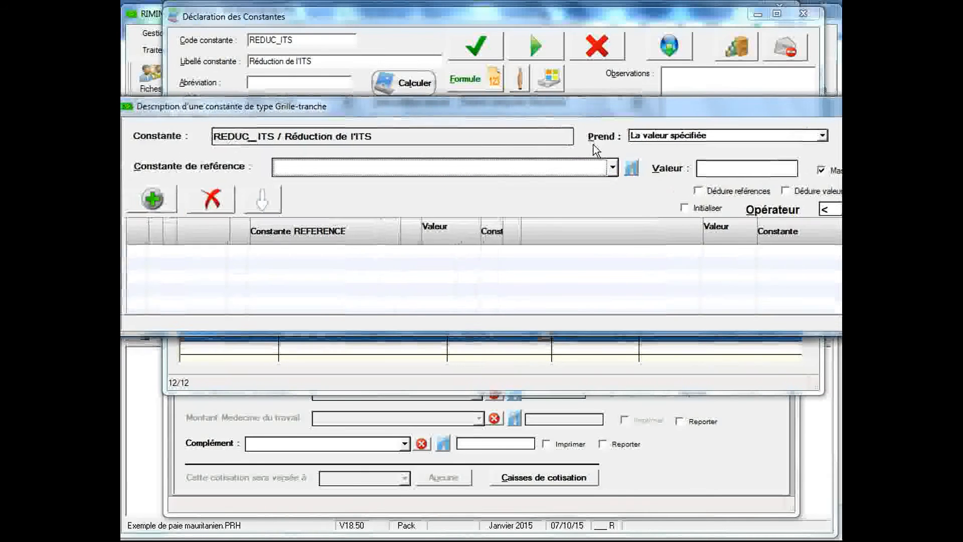
left_click(615, 169)
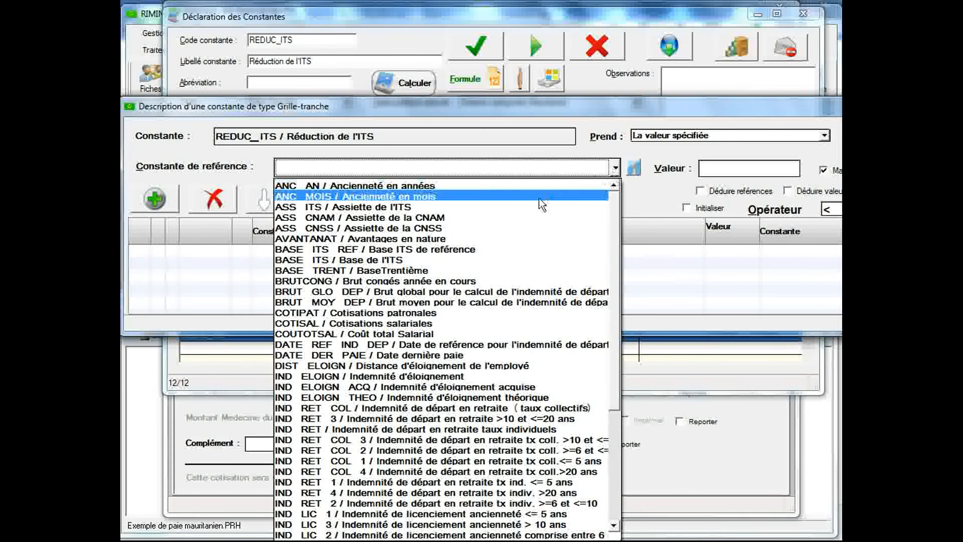
left_click(497, 258)
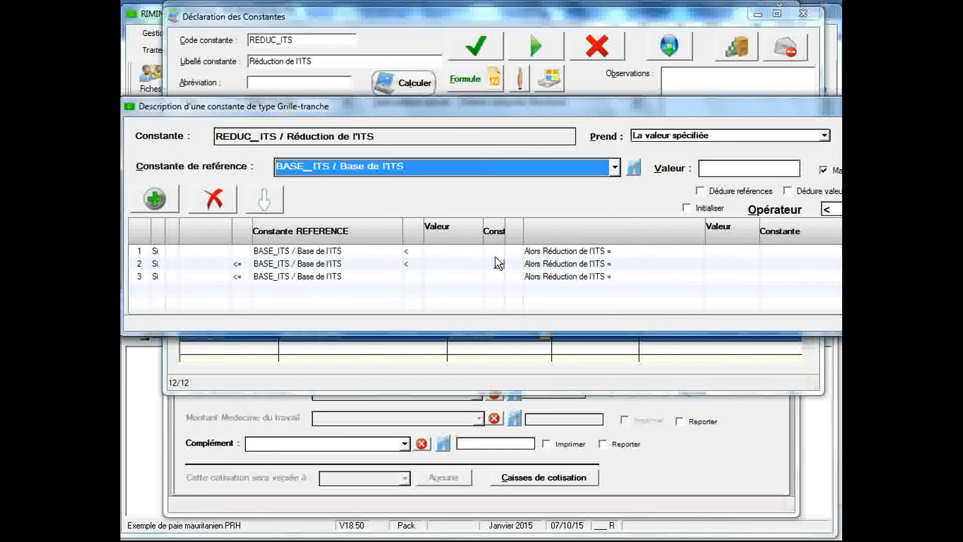
left_click(831, 209)
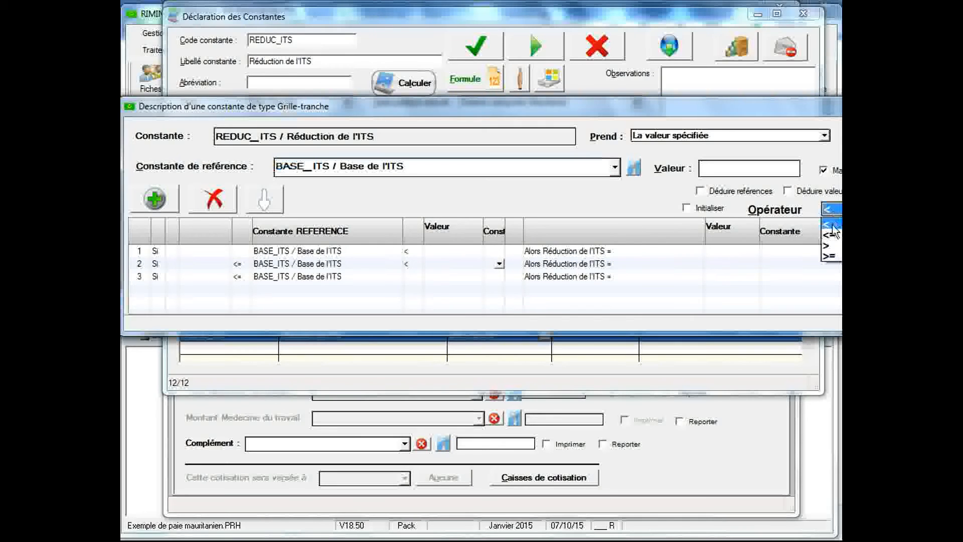
left_click(831, 236)
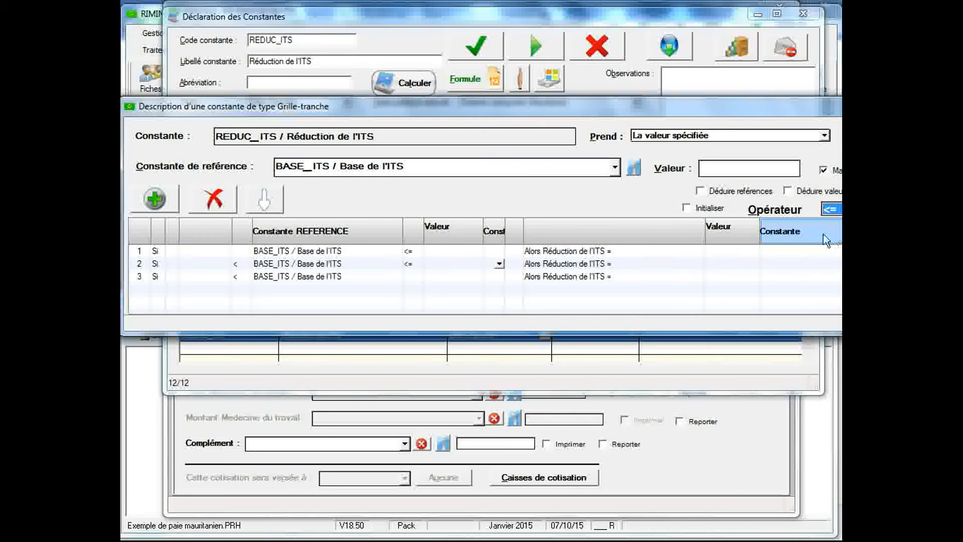
- Fill in the first two REDUC_ITS brackets: up to 90000 gives 0, and up to 210000 gives 9000
left_click(452, 250)
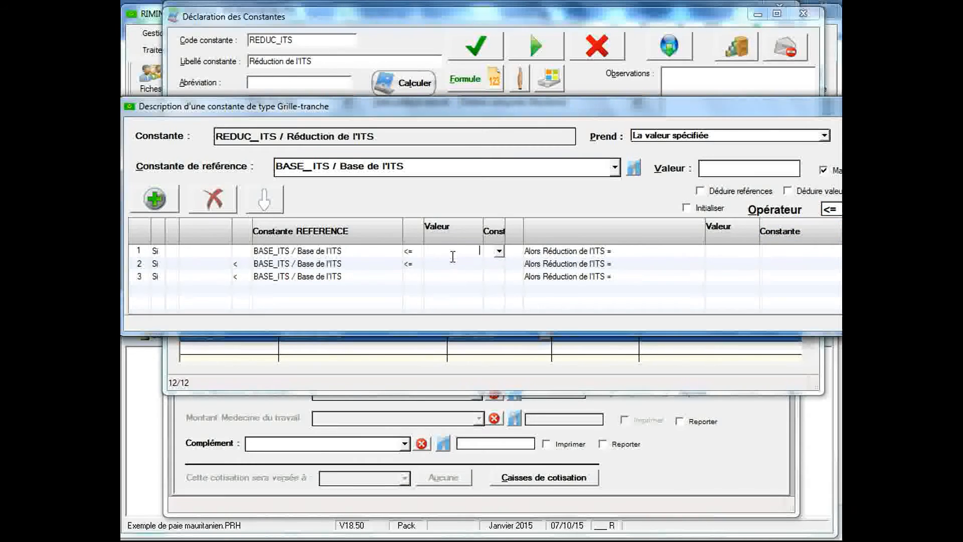
type("90000")
left_click(718, 253)
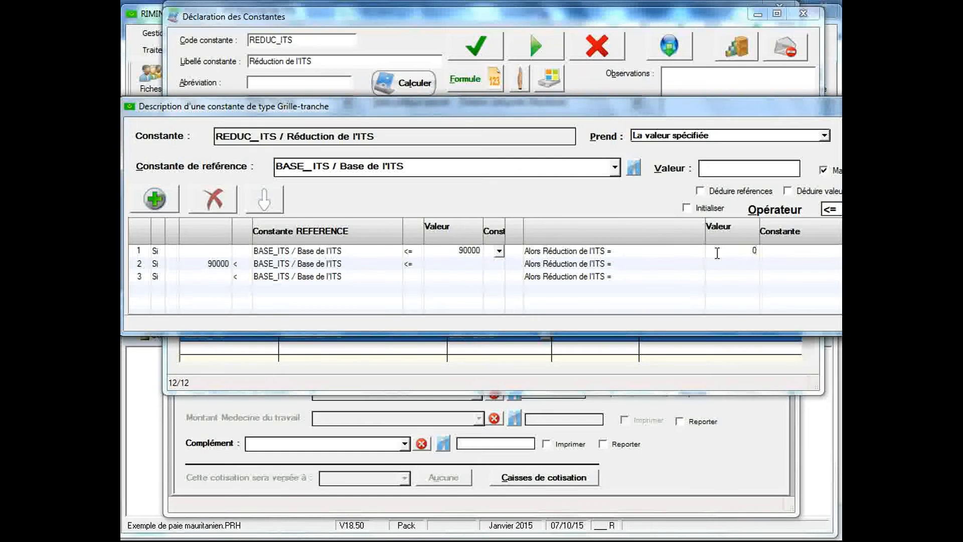
left_click(450, 264)
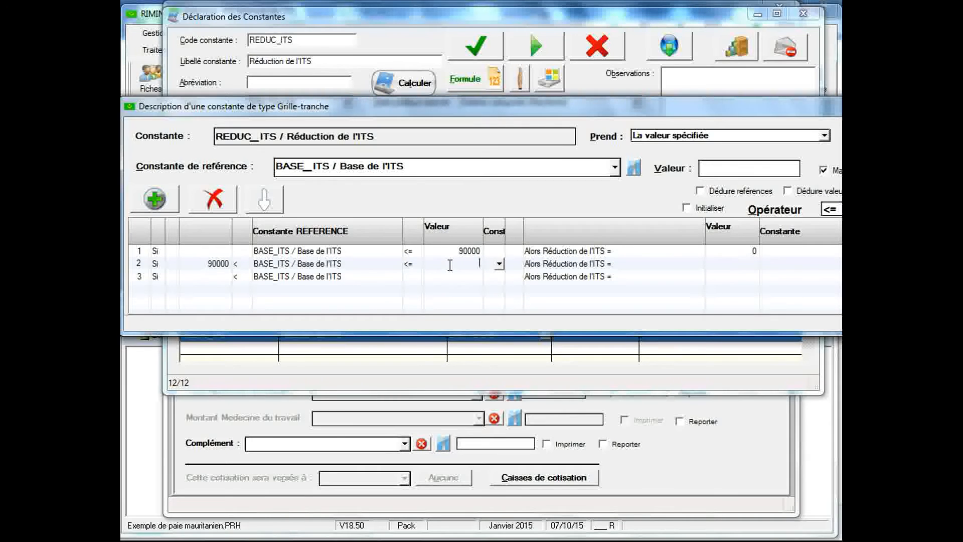
type("210000")
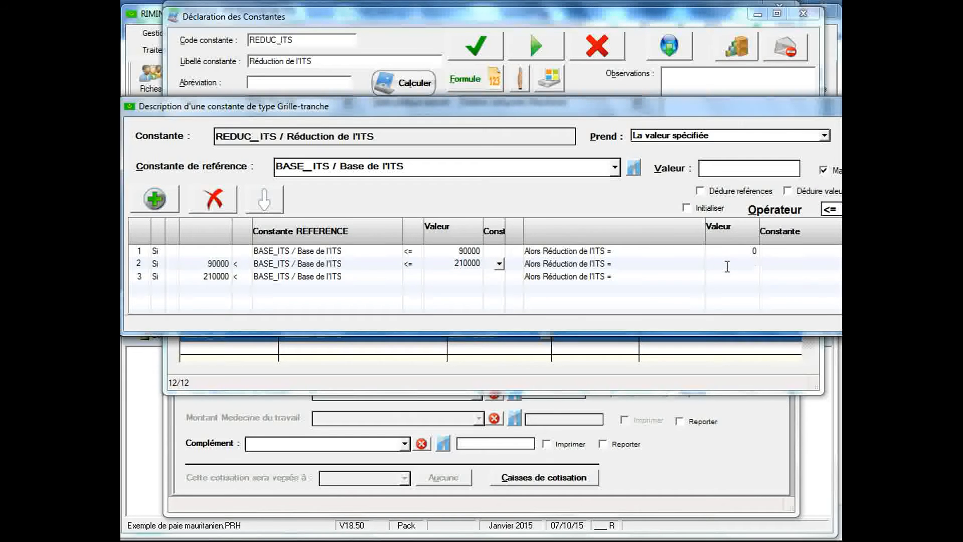
type("9000")
- Set the REDUC_ITS reduction for the bracket above 210000 to 40500, then save and close the grid
left_click(716, 277)
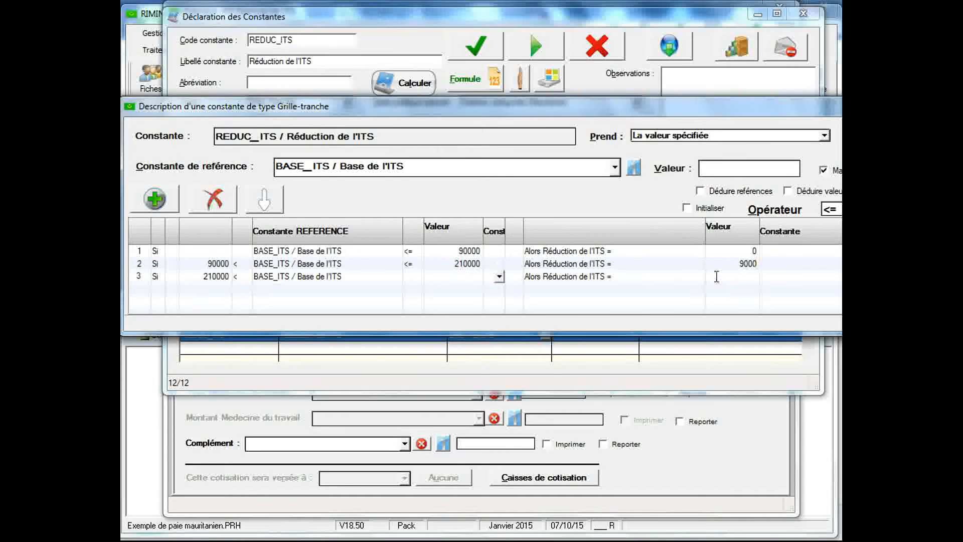
type("40500")
left_click_drag(623, 196, 495, 198)
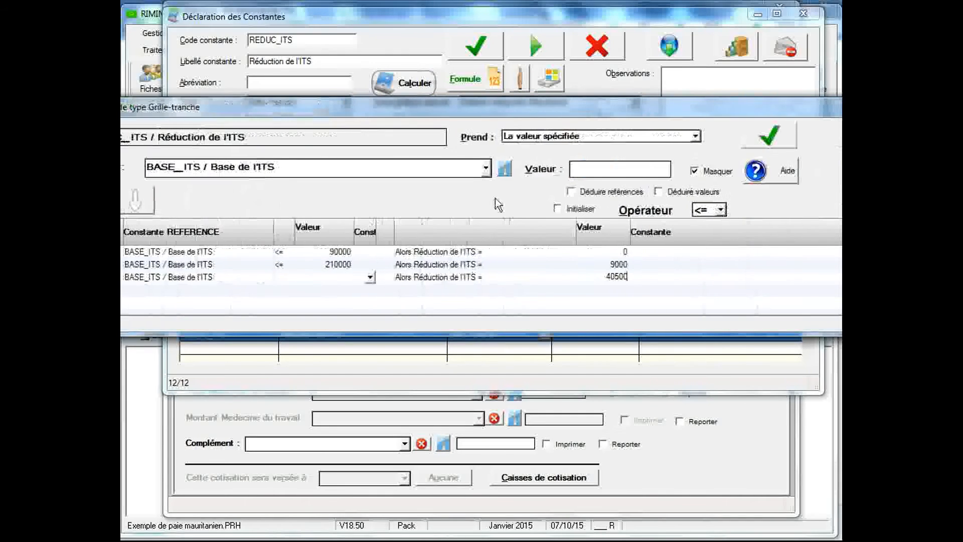
left_click(777, 142)
left_click(476, 245)
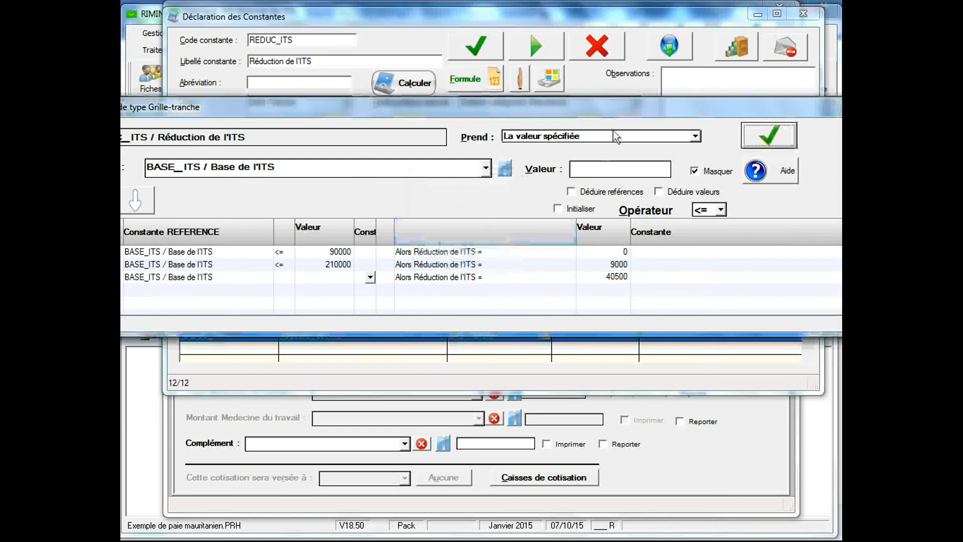
left_click_drag(618, 109, 511, 117)
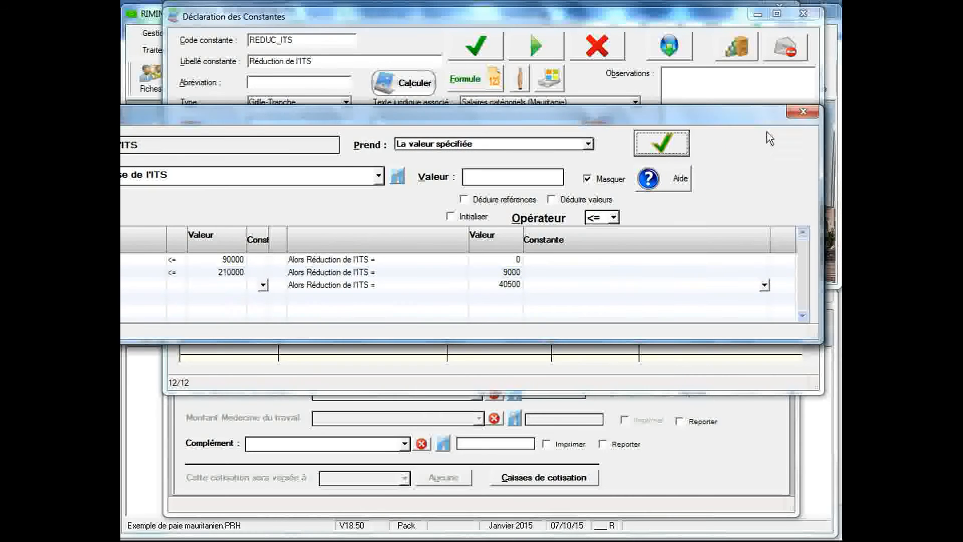
left_click(803, 111)
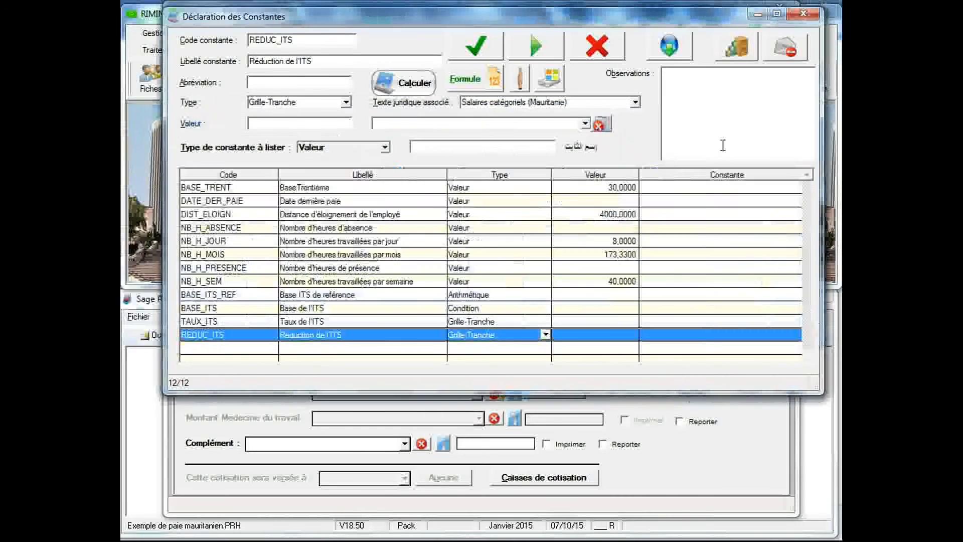
- Declare and save a constant RETEN_ITS labelled "Retenue de l'ITS" with type Arithmétique
double_click(318, 39)
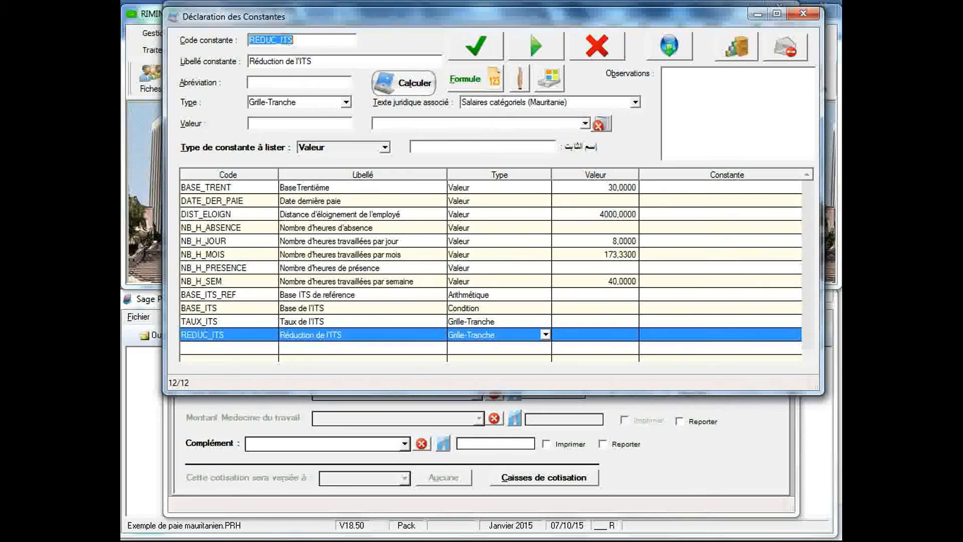
left_click_drag(279, 35, 246, 61)
type("RETEN")
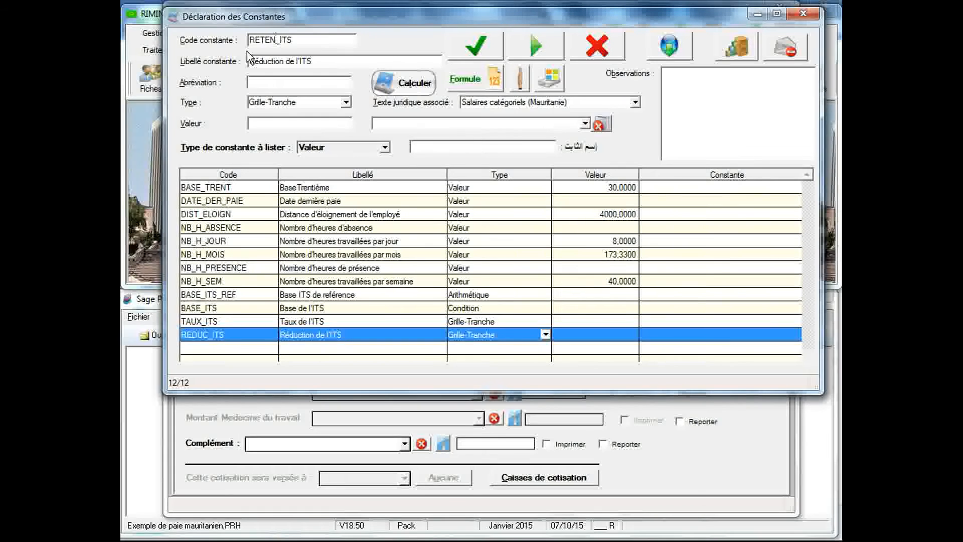
left_click(255, 62)
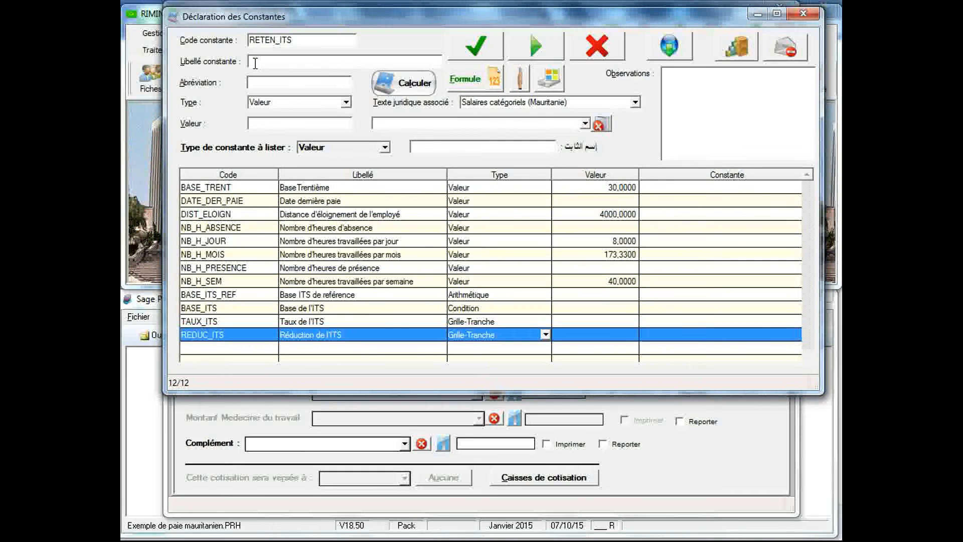
type("Retenue de l'ITS")
left_click(349, 103)
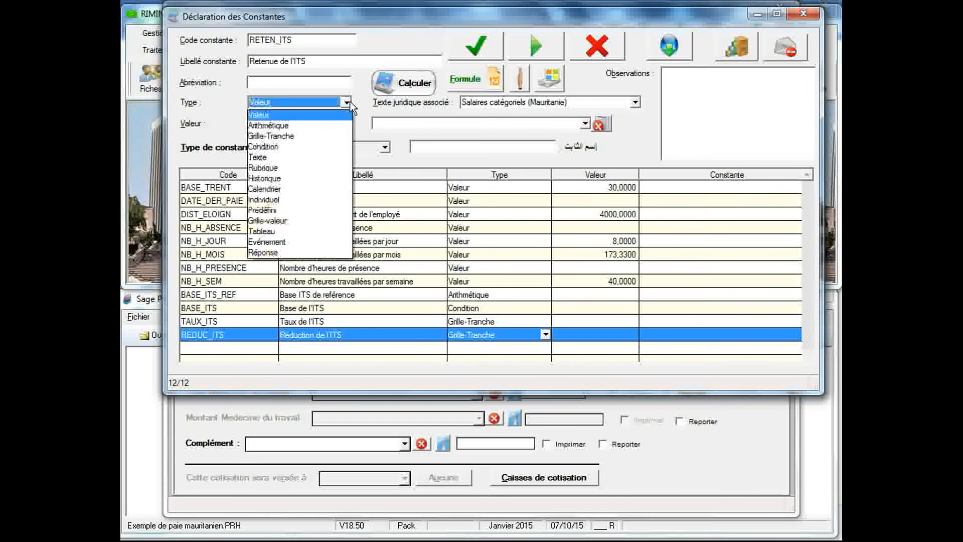
left_click(340, 127)
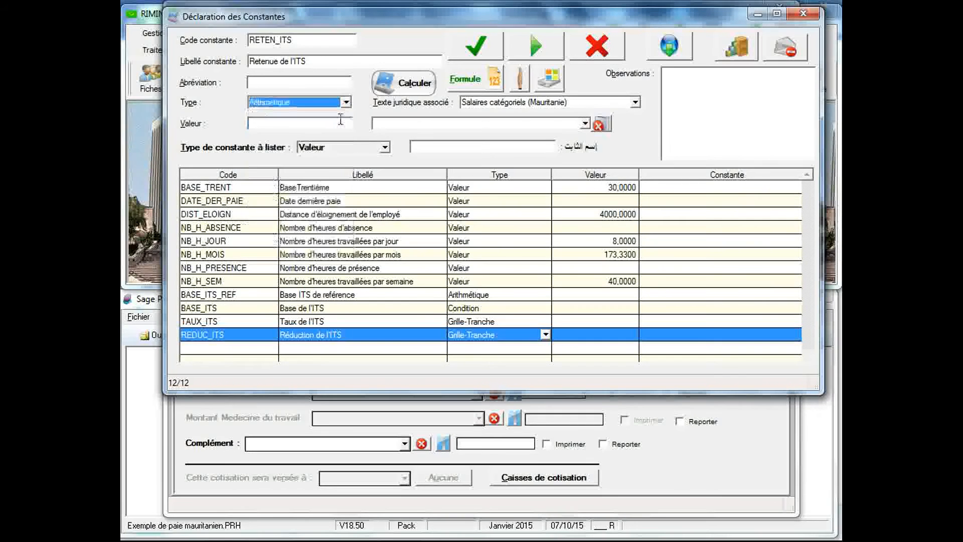
left_click(476, 46)
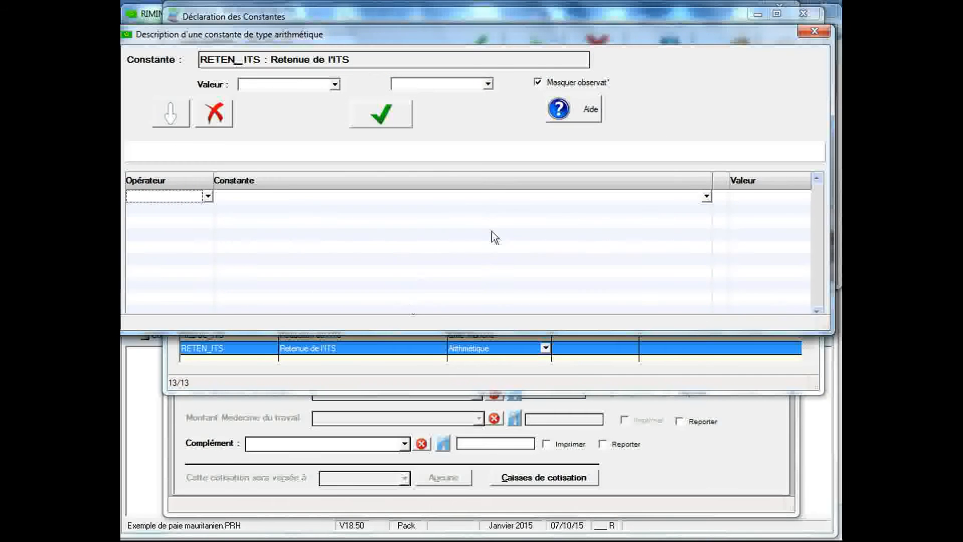
- Start the RETEN_ITS arithmetic formula with BASE_ITS multiplied by TAUX_ITS
left_click(706, 197)
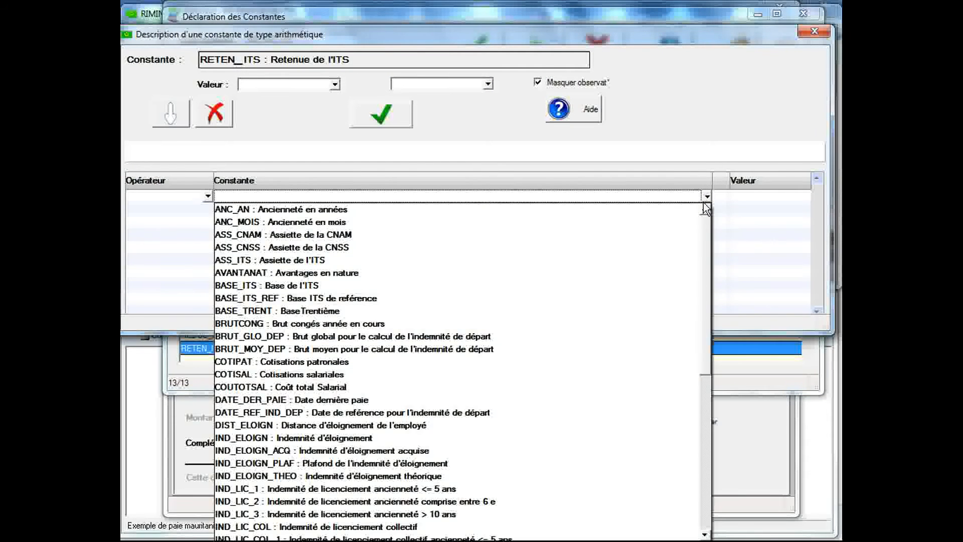
left_click(478, 283)
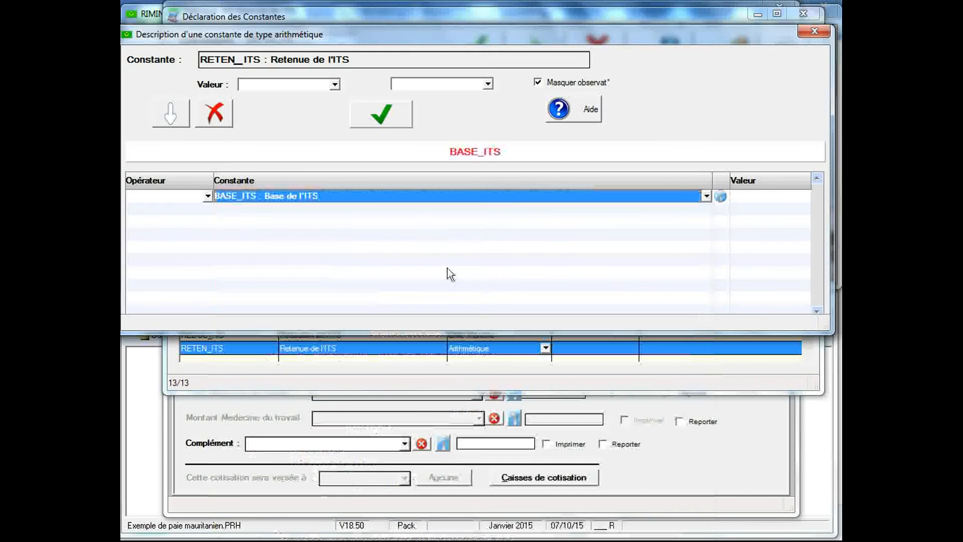
left_click(201, 212)
left_click(203, 210)
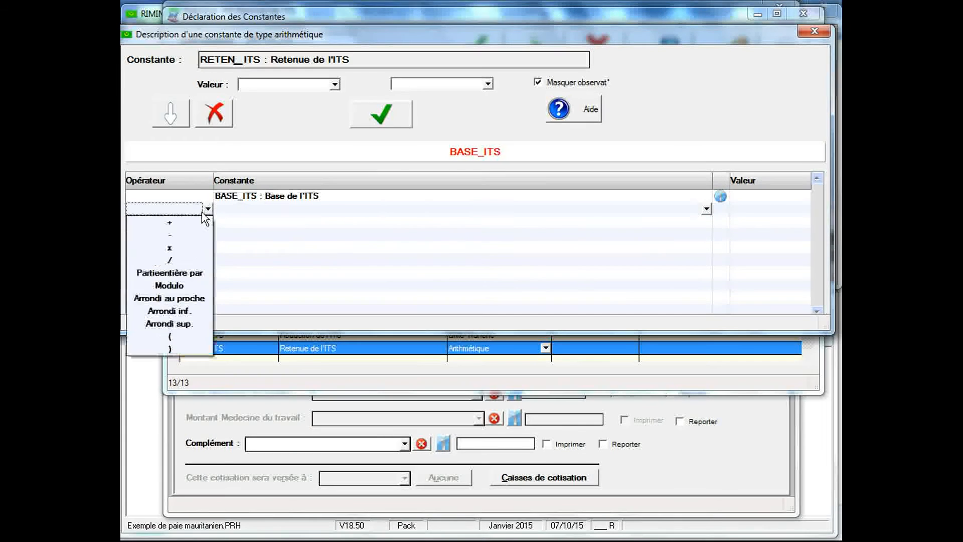
left_click(170, 247)
left_click(297, 208)
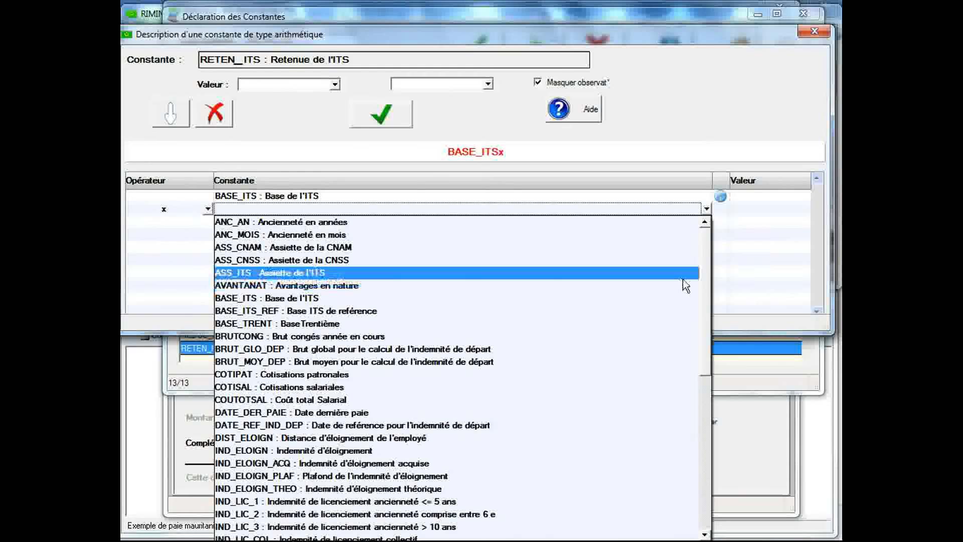
left_click_drag(706, 271, 712, 459)
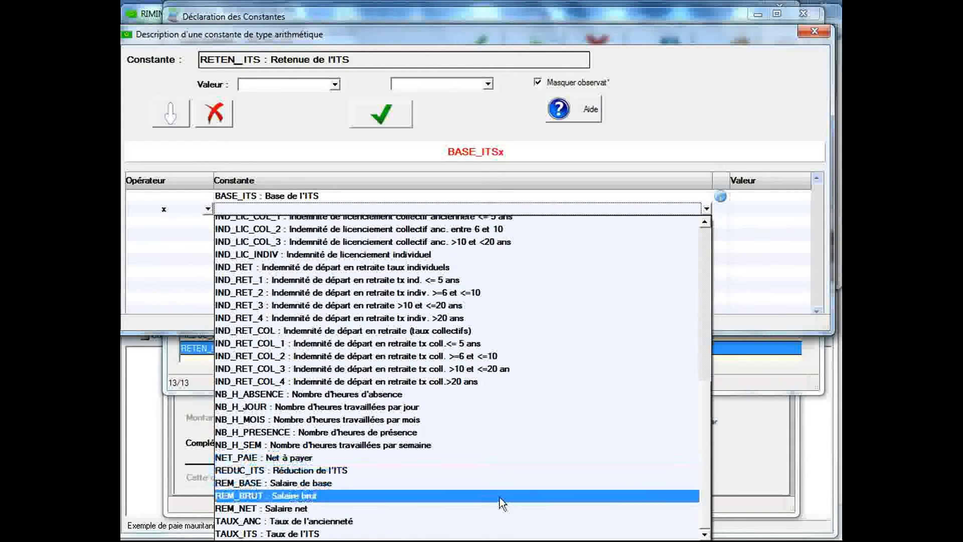
left_click(475, 536)
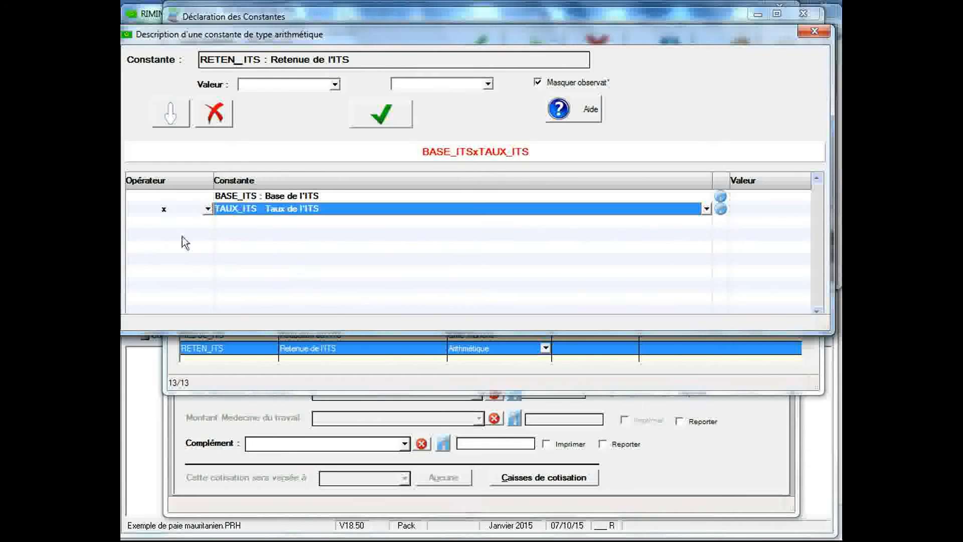
- Add a division by the value 100 to the RETEN_ITS formula
left_click(205, 227)
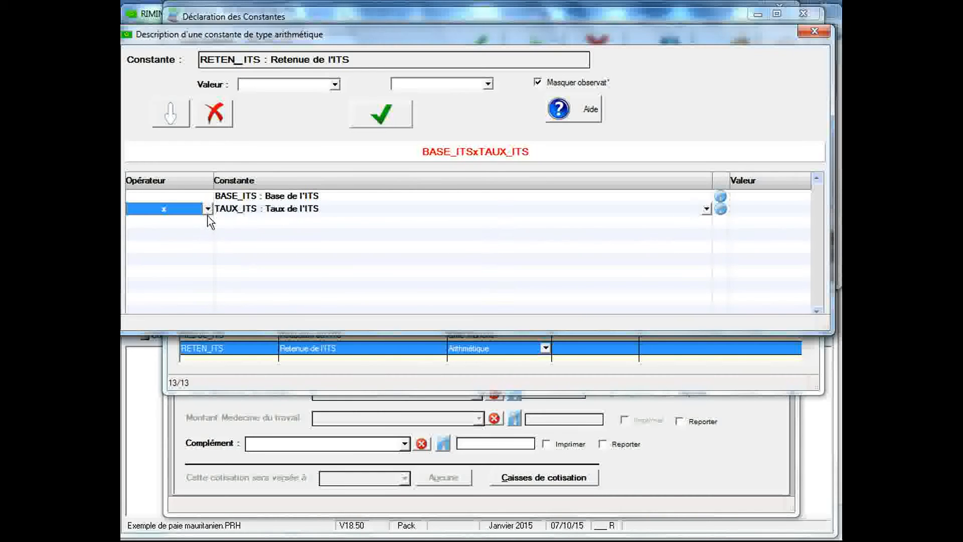
left_click(208, 223)
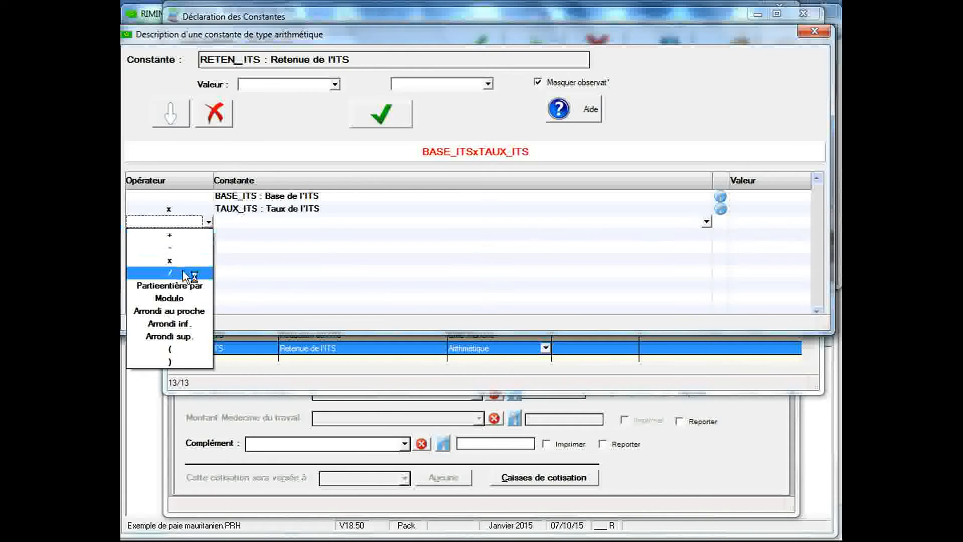
left_click(193, 273)
left_click(759, 222)
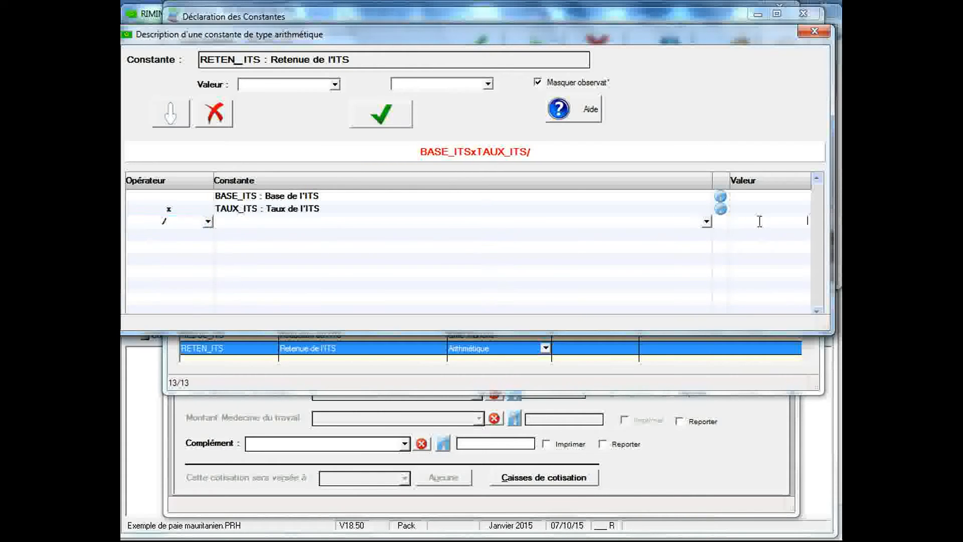
type("100")
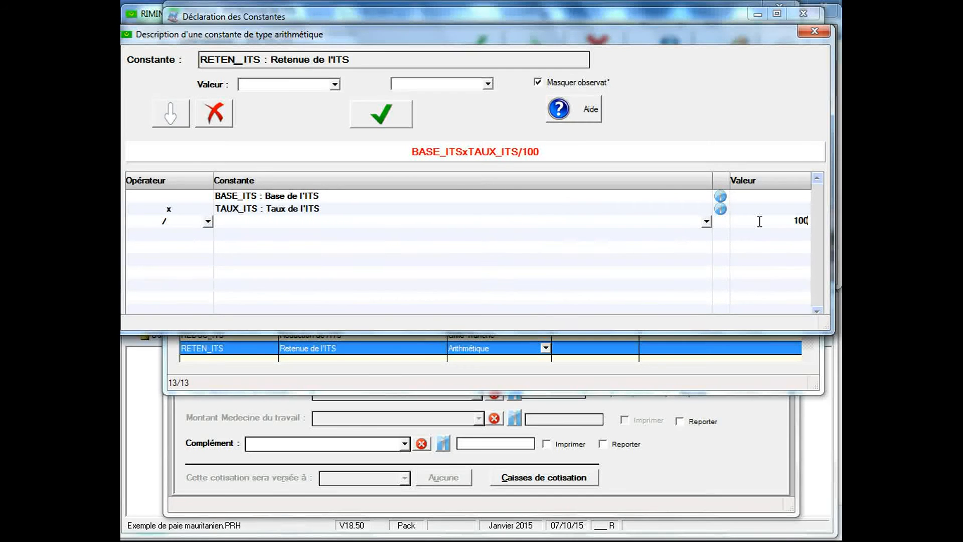
- Subtract REDUC_ITS as the last term of the RETEN_ITS formula, then save and close the formula description
left_click(202, 231)
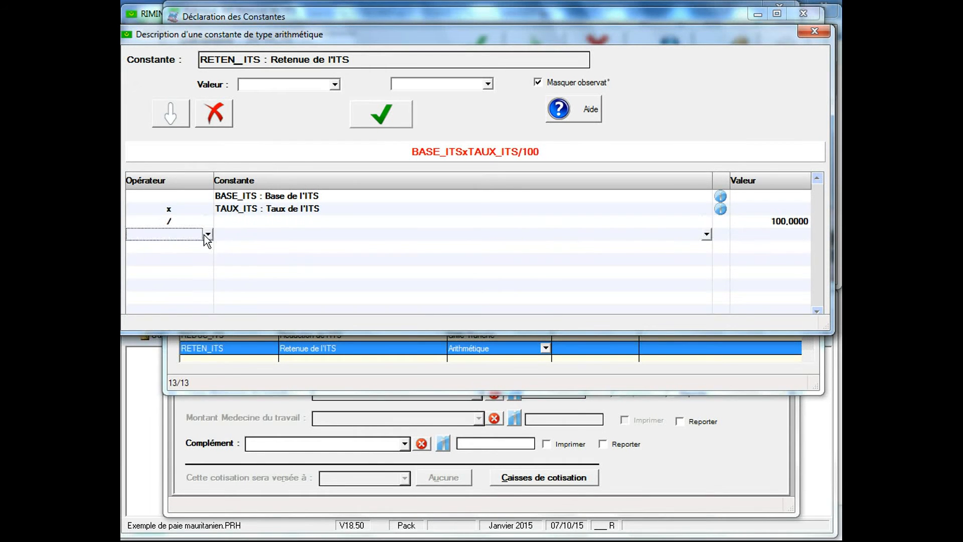
left_click(207, 234)
left_click(205, 254)
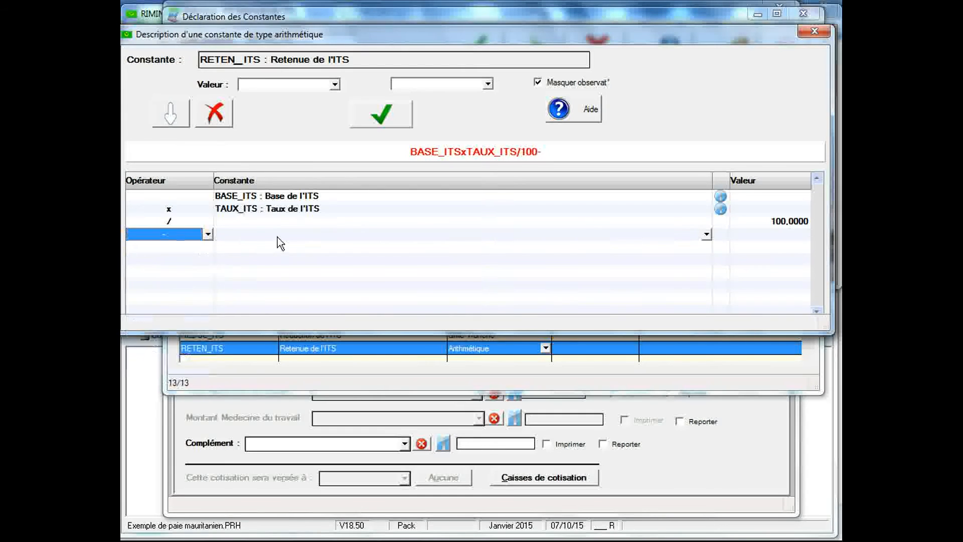
left_click(295, 237)
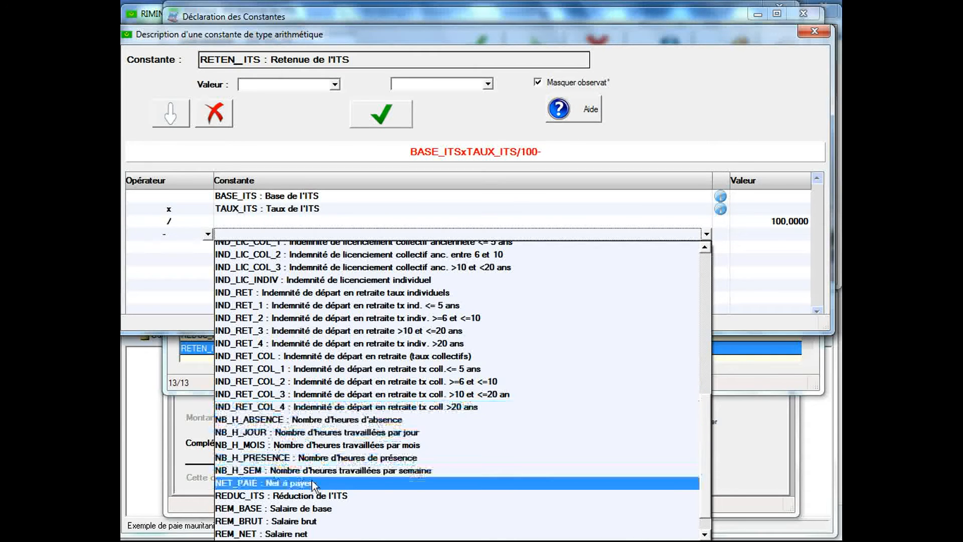
left_click(307, 496)
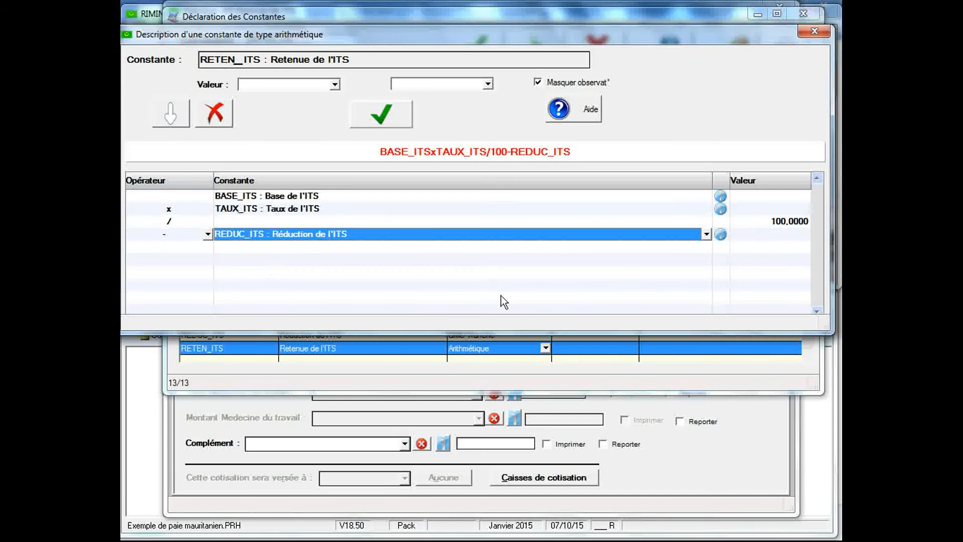
left_click(374, 123)
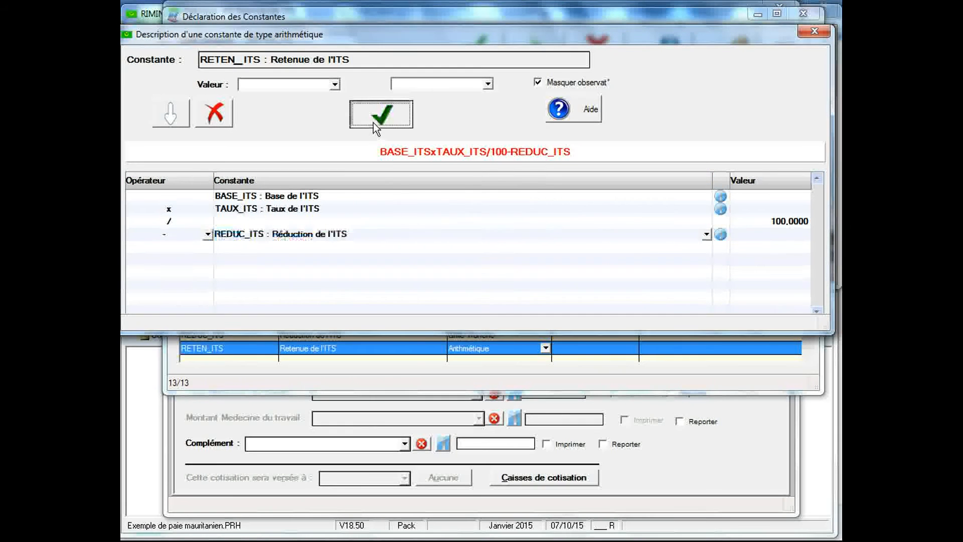
left_click(453, 208)
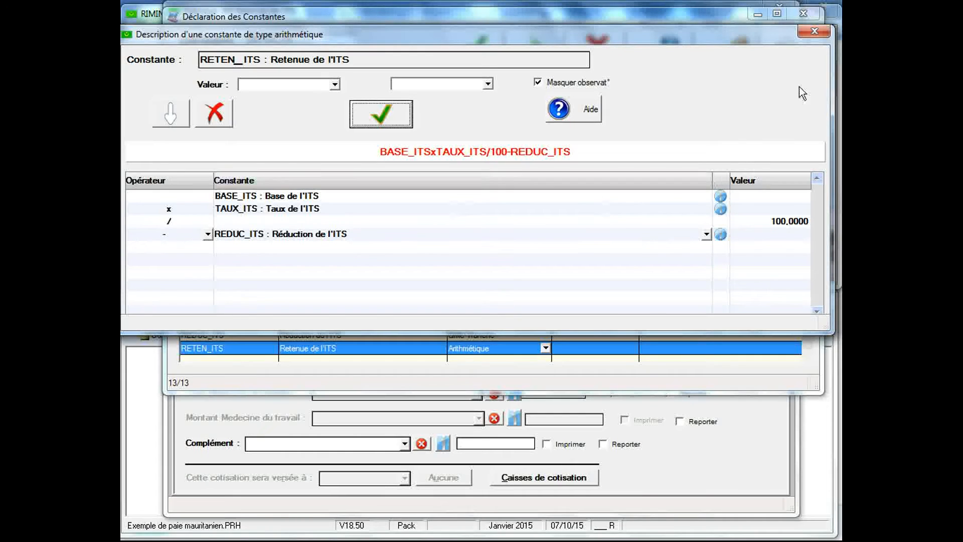
left_click(813, 32)
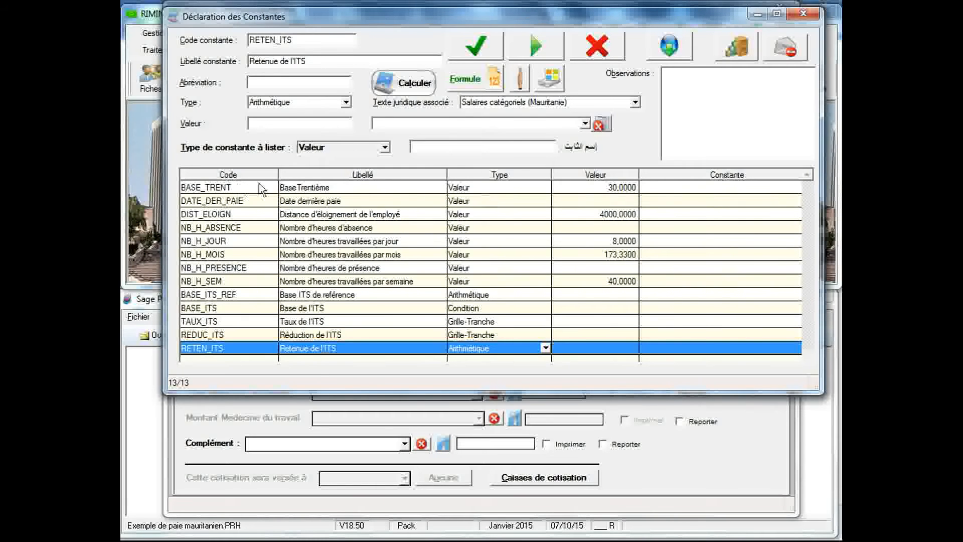
- Load the predefined constant ASS_ITS into the constant declaration by its code
double_click(301, 40)
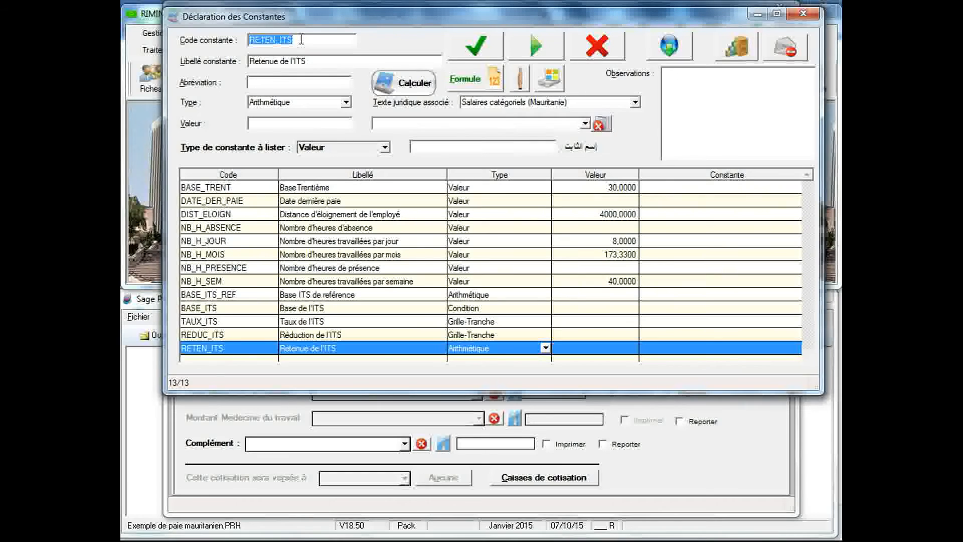
type("ADD")
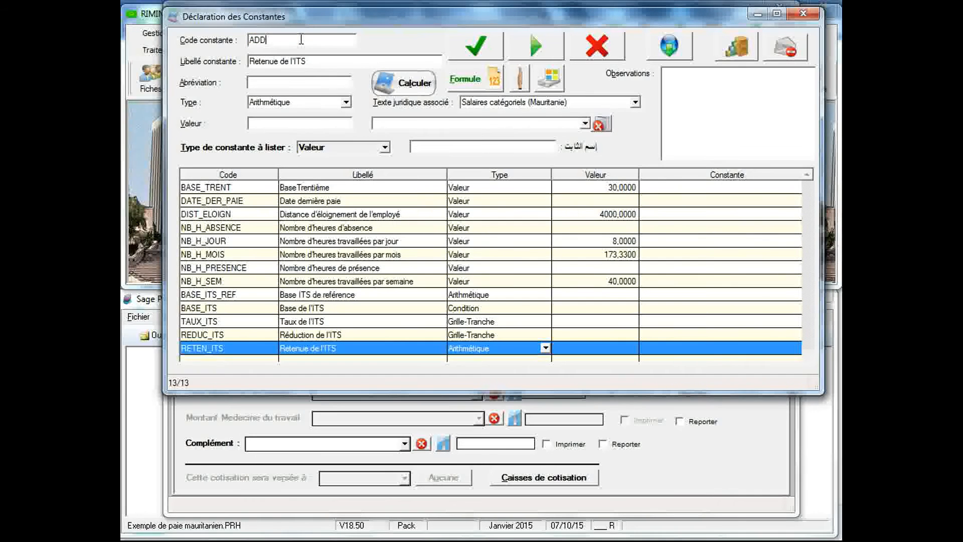
key("BackSpace")
key("BackSpace")
type("SS_ITS")
key("Tab")
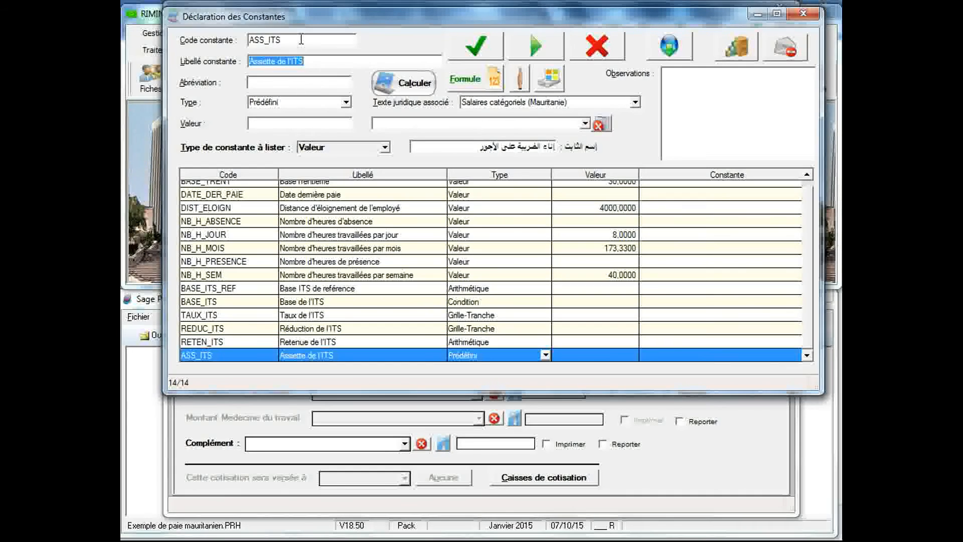
- Open the constant calculator, then set the value of ASS_ITS to 90000 and save it
left_click(420, 93)
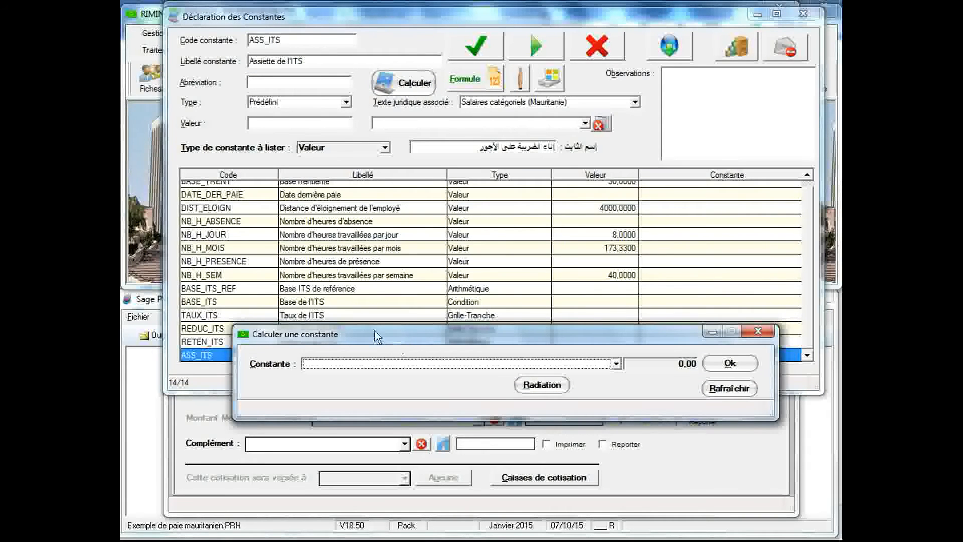
left_click(273, 125)
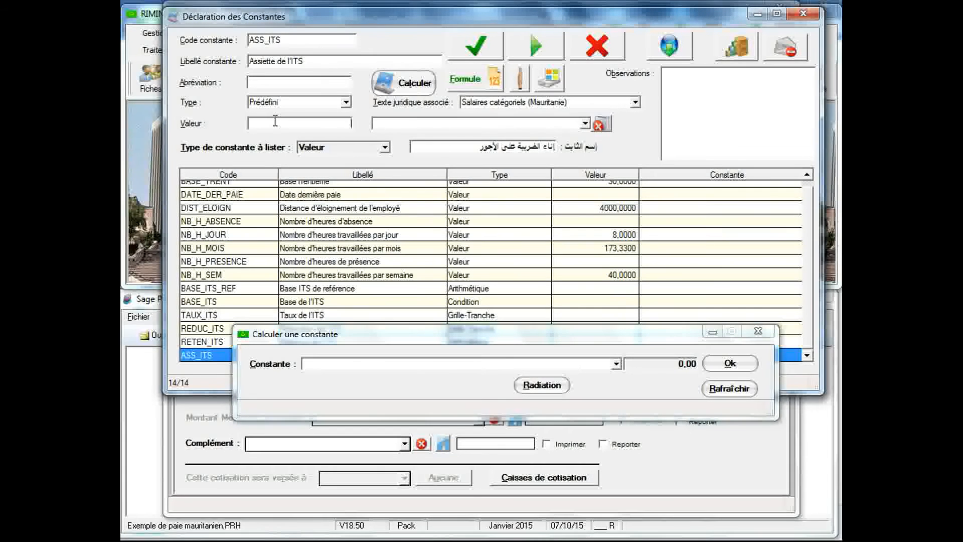
type("90000")
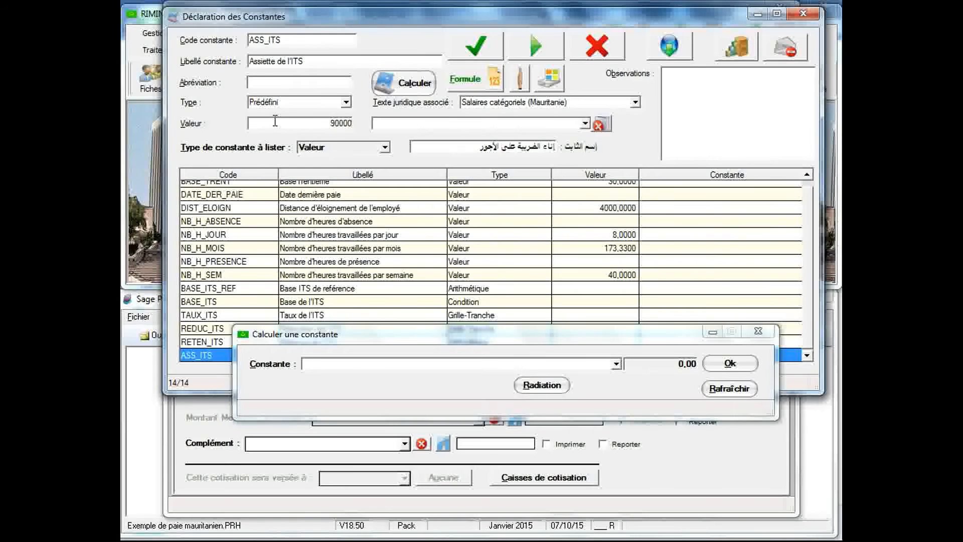
left_click(483, 51)
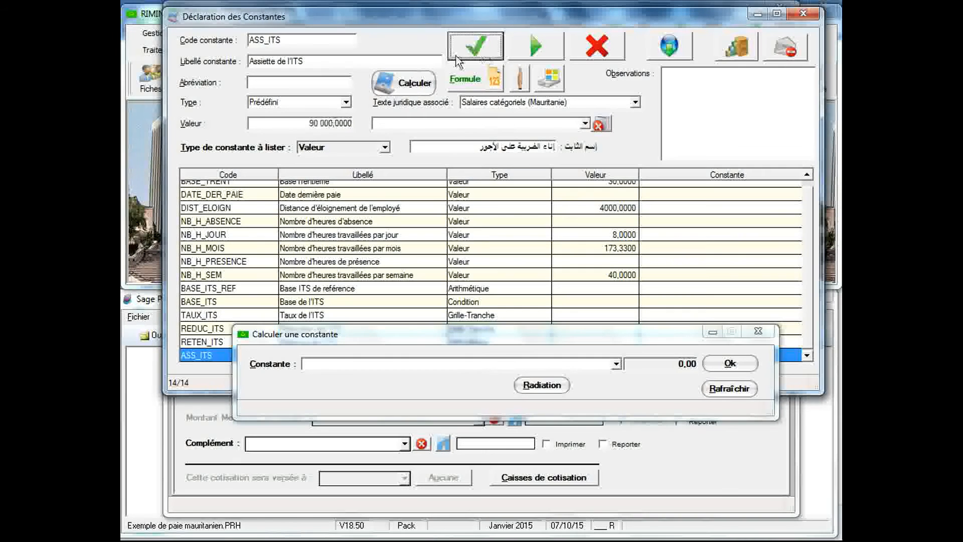
- Calculate the constant RETEN_ITS (Retenue de l'ITS) to test its formula
left_click(615, 367)
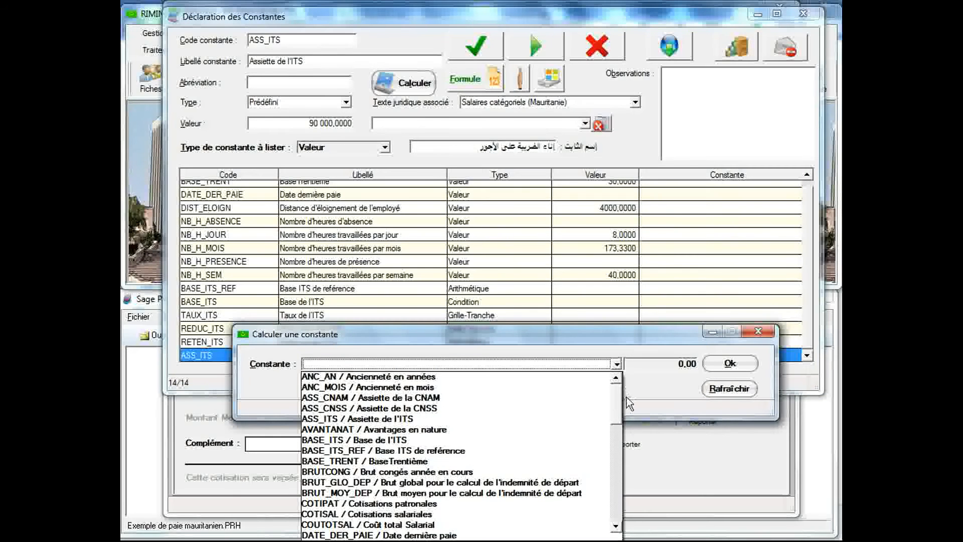
left_click_drag(618, 405, 615, 482)
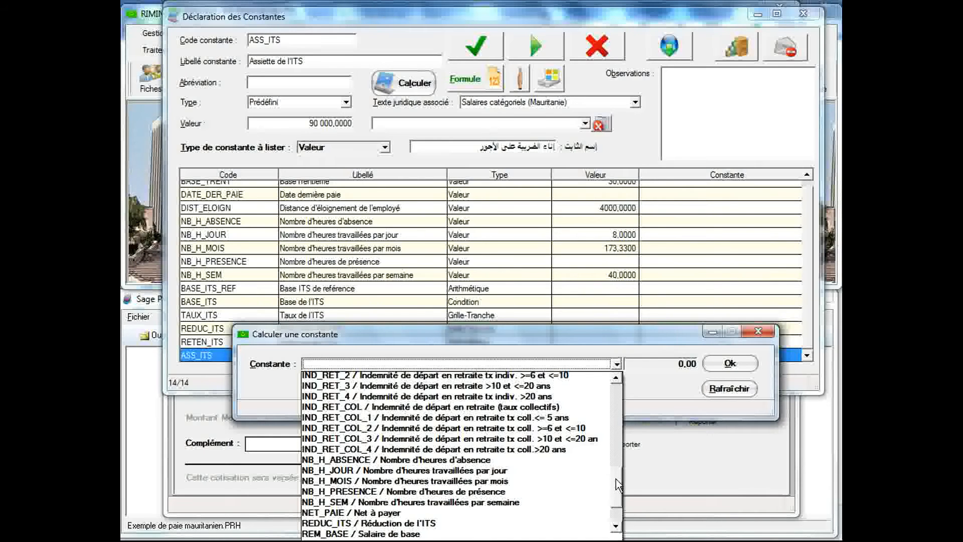
left_click_drag(616, 480, 622, 498)
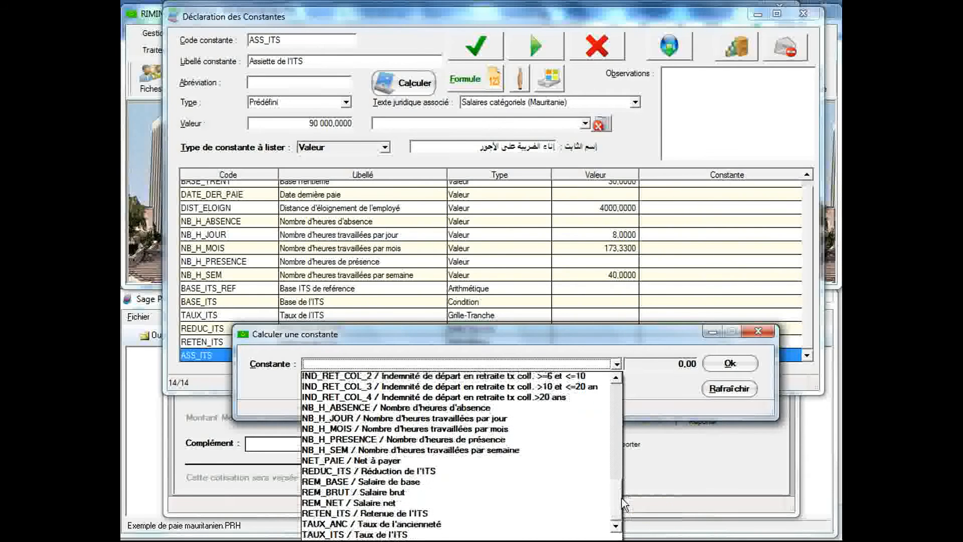
left_click(516, 510)
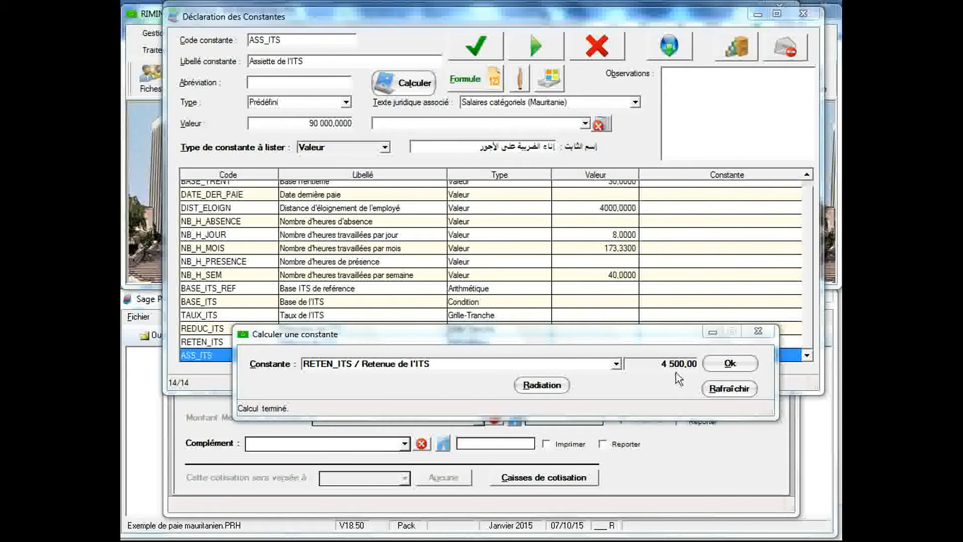
- Calculate the constants TAUX_ITS and REDUC_ITS to check the rate and the reduction for the same ASS_ITS value
left_click(616, 364)
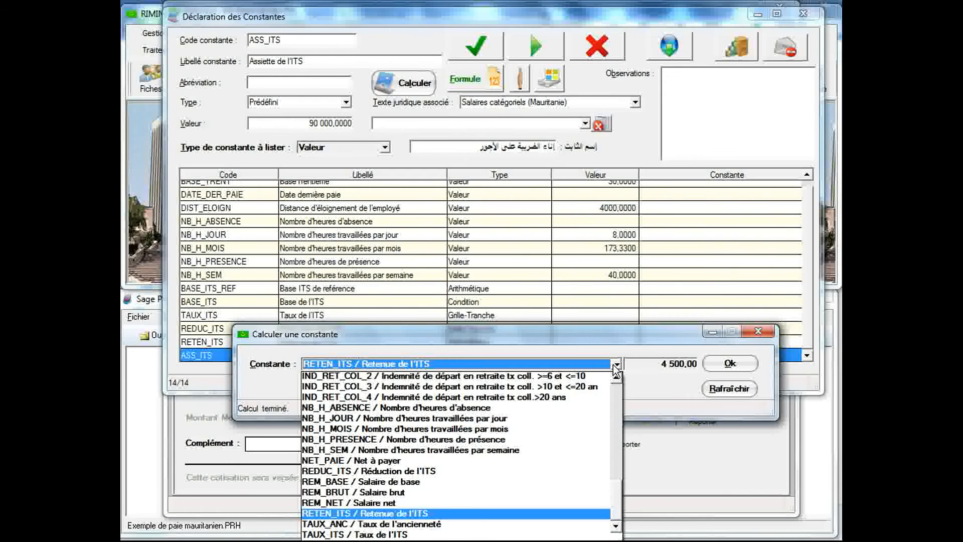
left_click(428, 534)
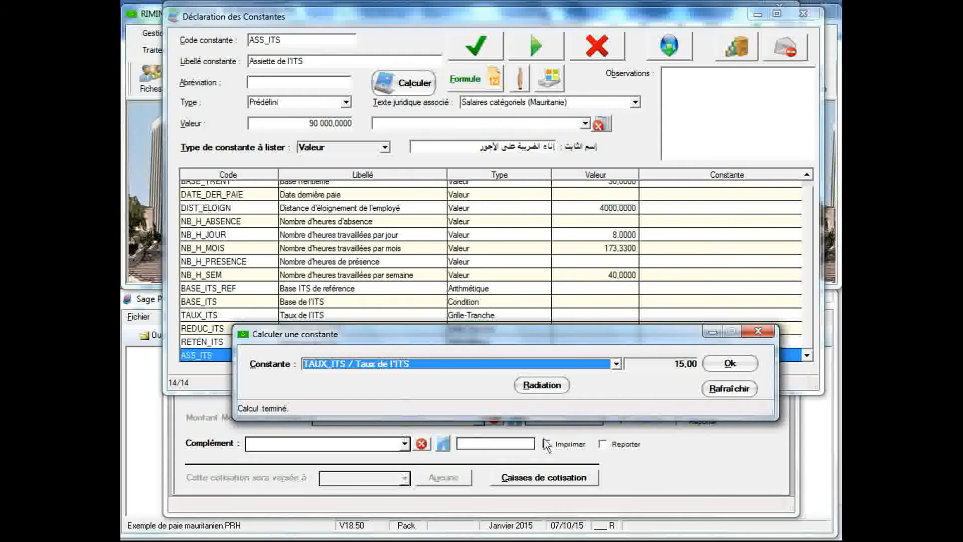
left_click(616, 365)
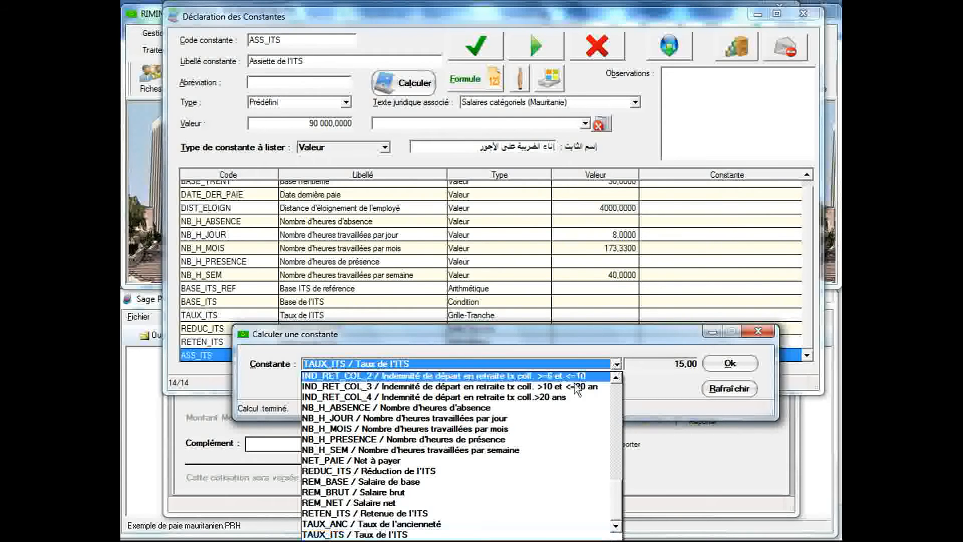
left_click(498, 470)
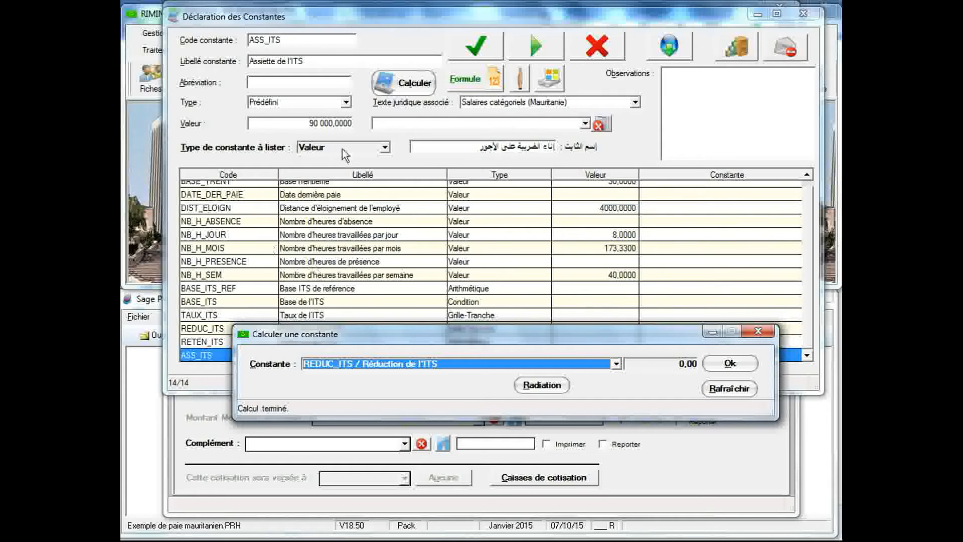
- Set the value of ASS_ITS to 160000 and save the constant
left_click(329, 121)
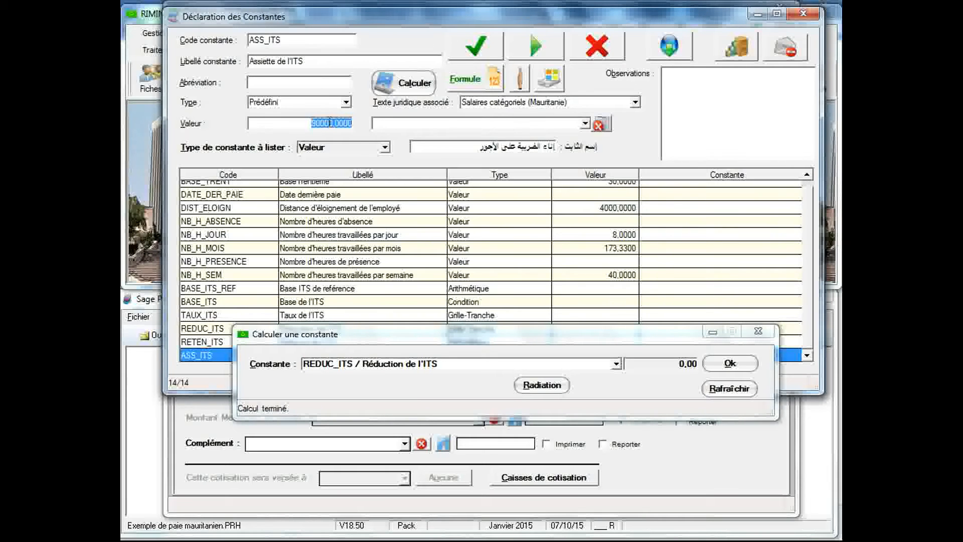
type("160000")
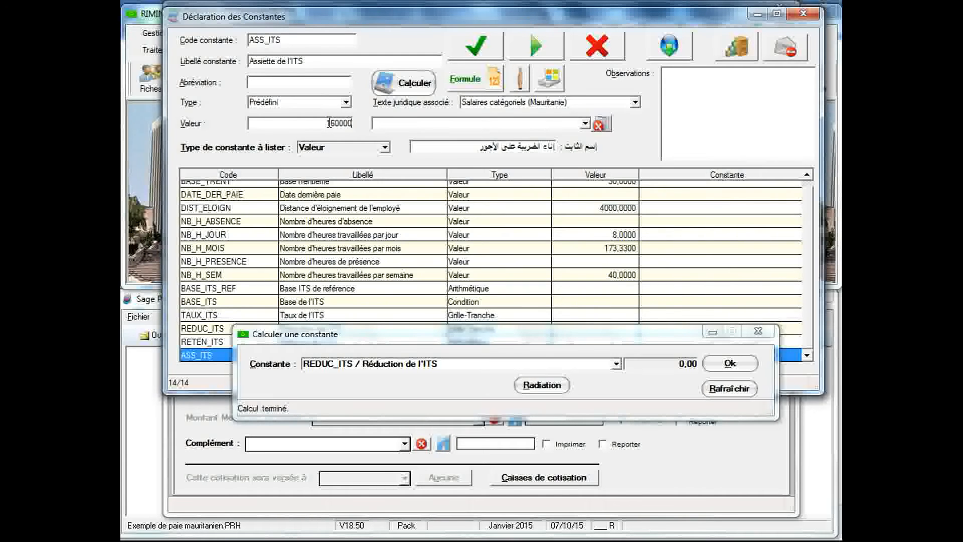
left_click(468, 50)
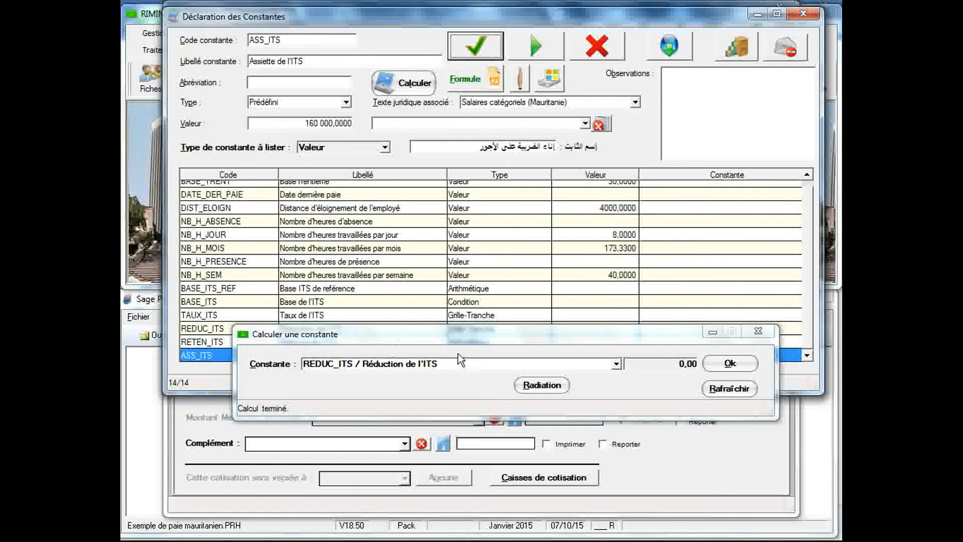
- Calculate the constants RETEN_ITS, TAUX_ITS and REDUC_ITS to check the deduction, rate and reduction for an ASS_ITS value of 160000
left_click(616, 364)
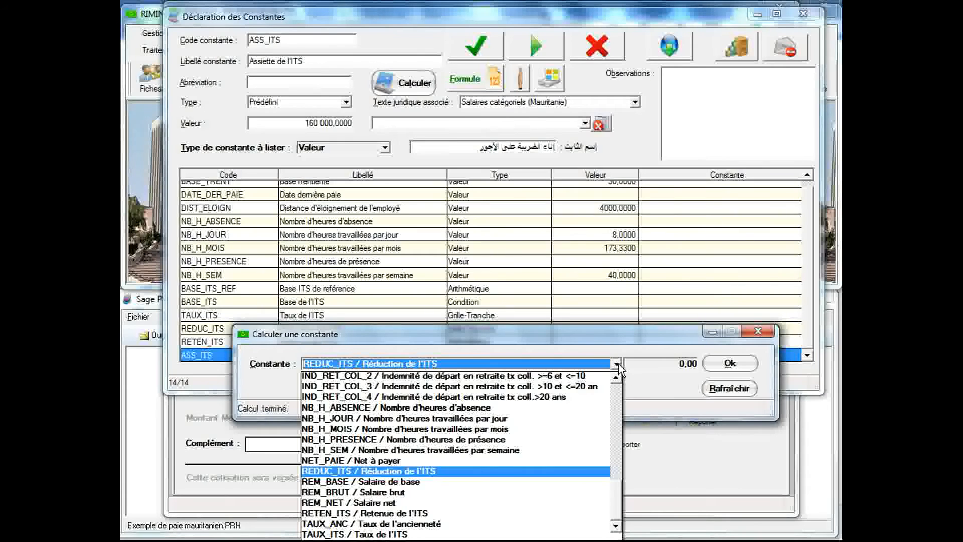
left_click(448, 513)
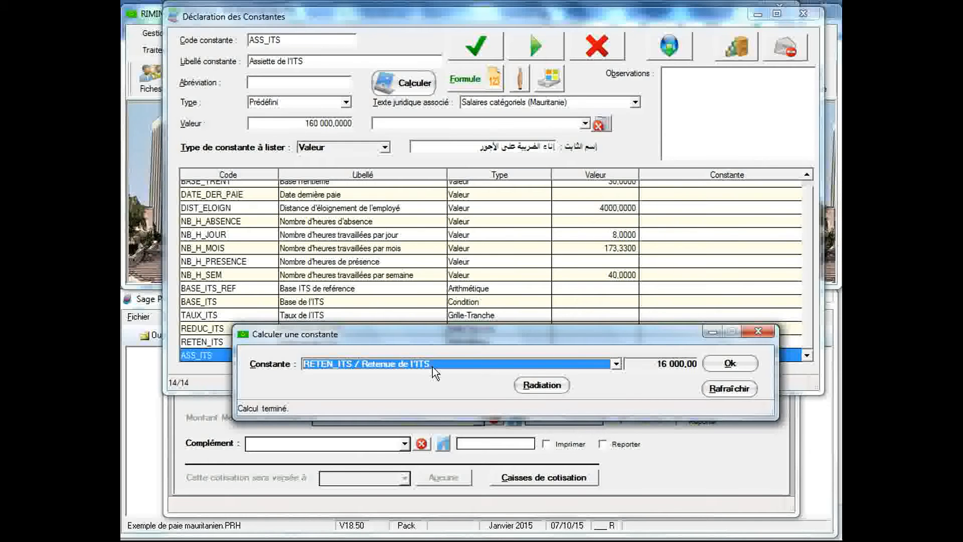
left_click(616, 364)
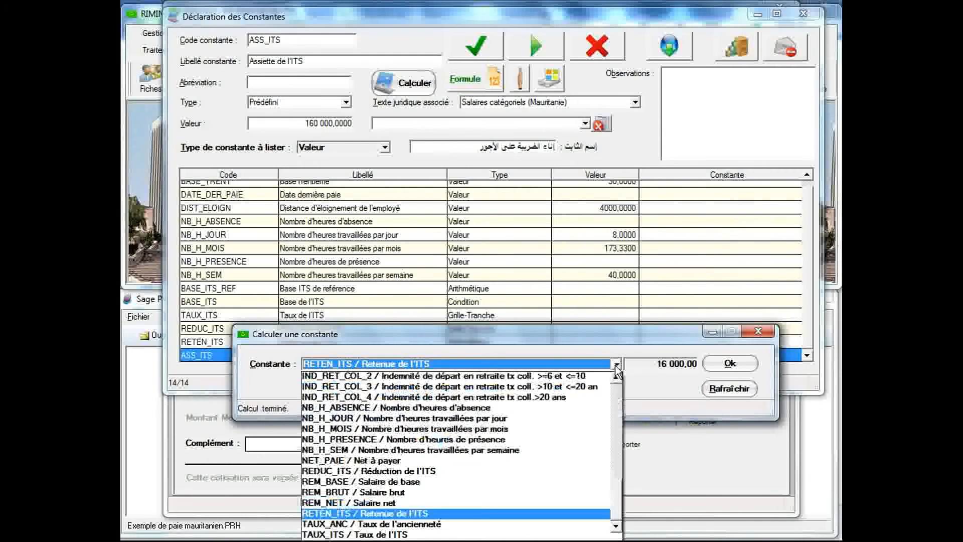
left_click(404, 533)
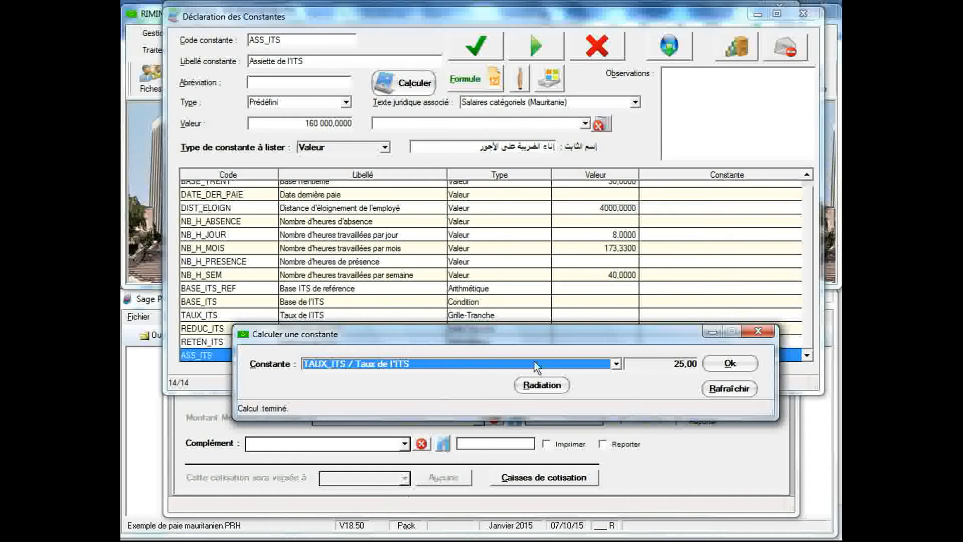
left_click(616, 364)
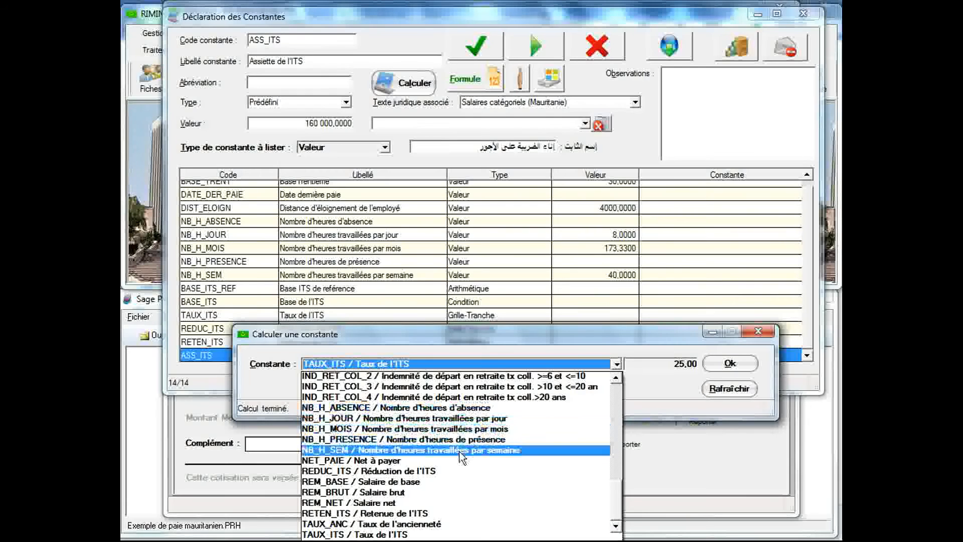
left_click(456, 471)
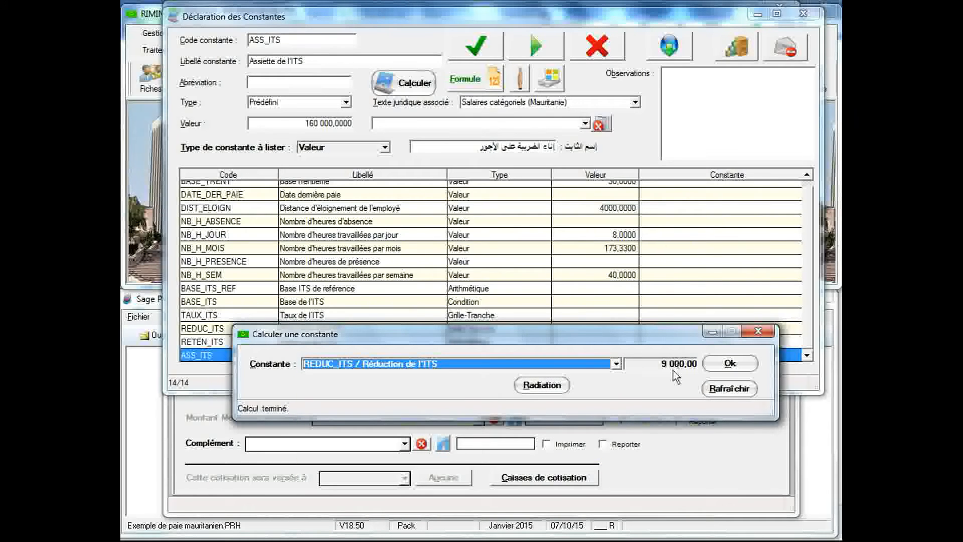
- Set the value of ASS_ITS to 350000 and save the constant
left_click(307, 124)
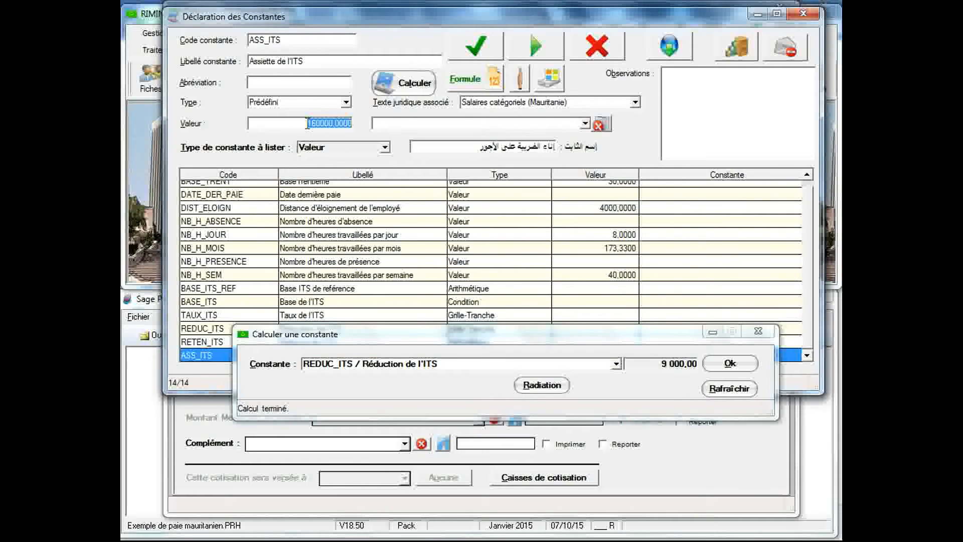
type("350000")
left_click(473, 50)
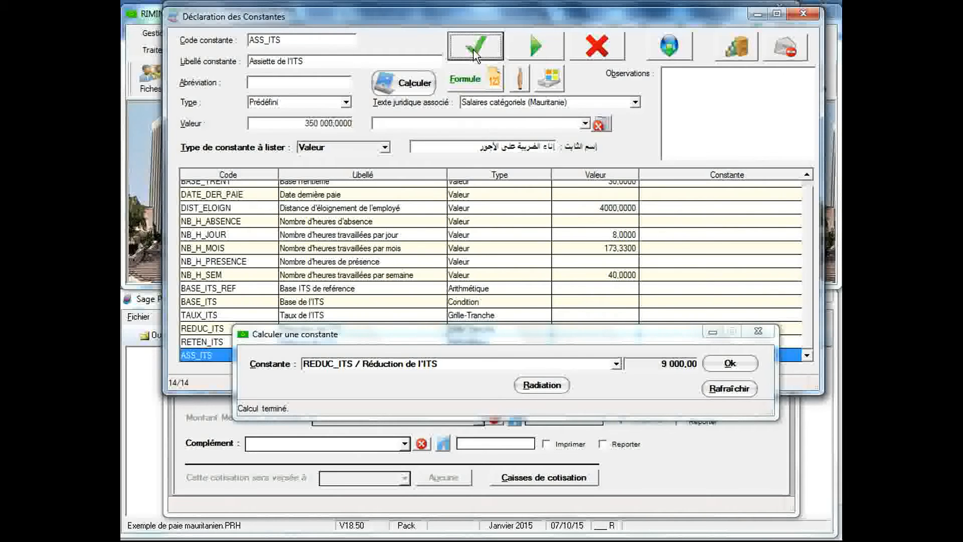
- Calculate RETEN_ITS, TAUX_ITS and REDUC_ITS for the ASS_ITS value of 350000, and close the calculator and the constants declaration
left_click(617, 364)
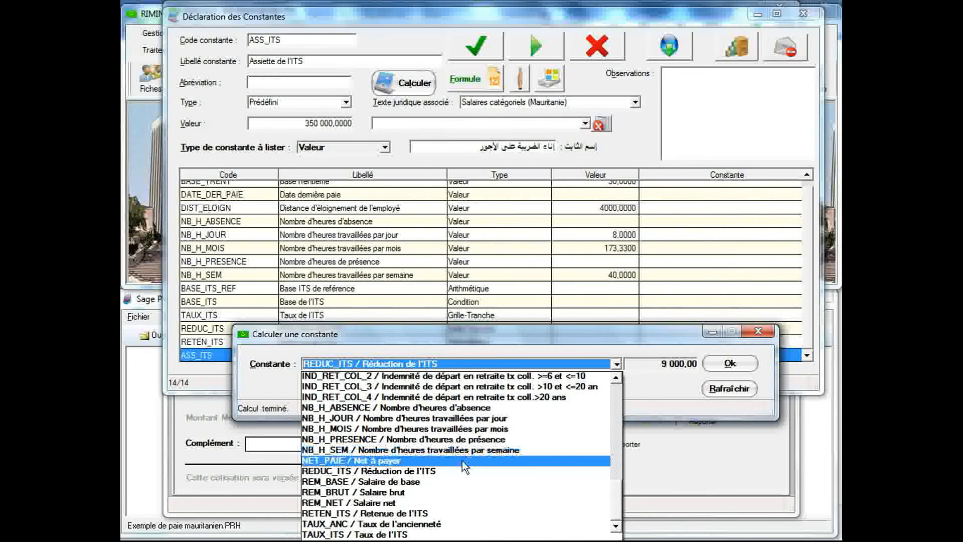
left_click(445, 510)
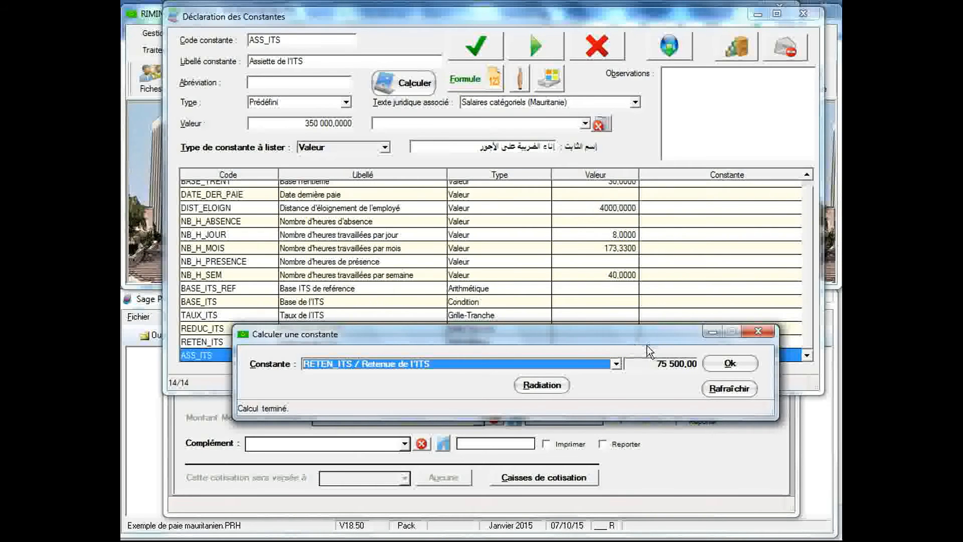
left_click(616, 363)
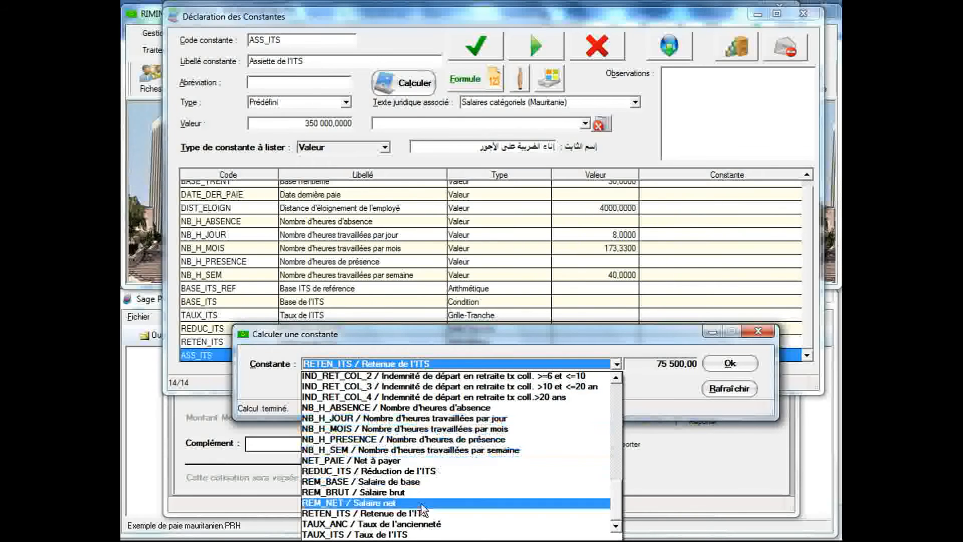
left_click(411, 533)
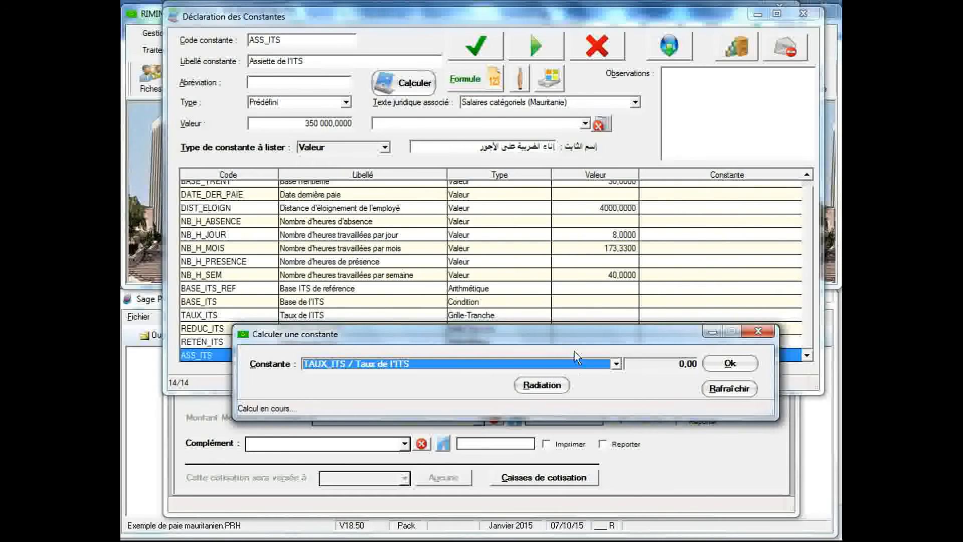
left_click(616, 367)
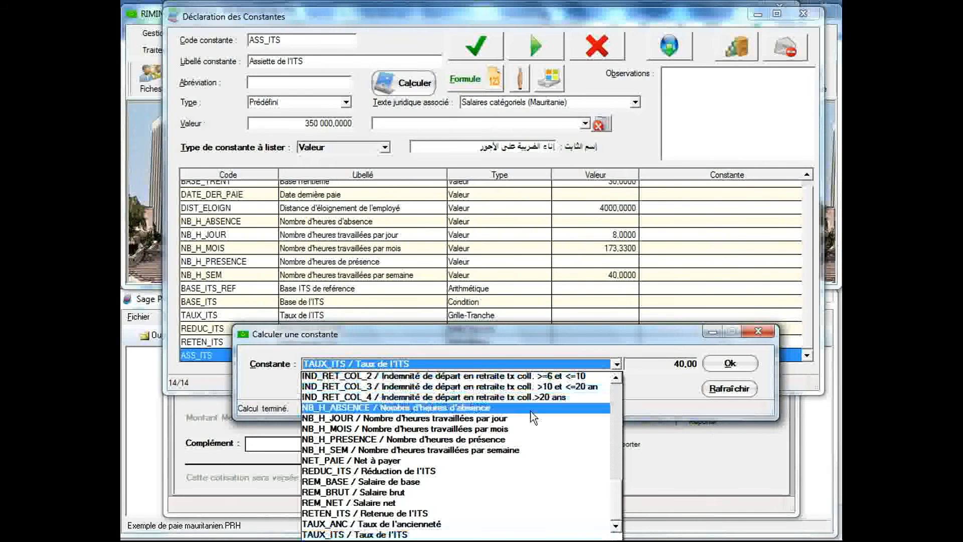
left_click(435, 471)
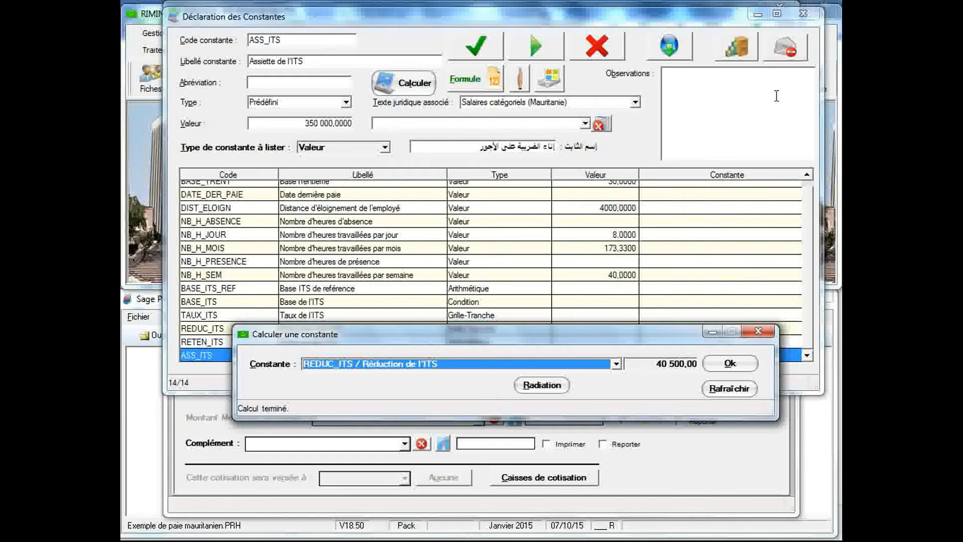
left_click(757, 332)
left_click(802, 16)
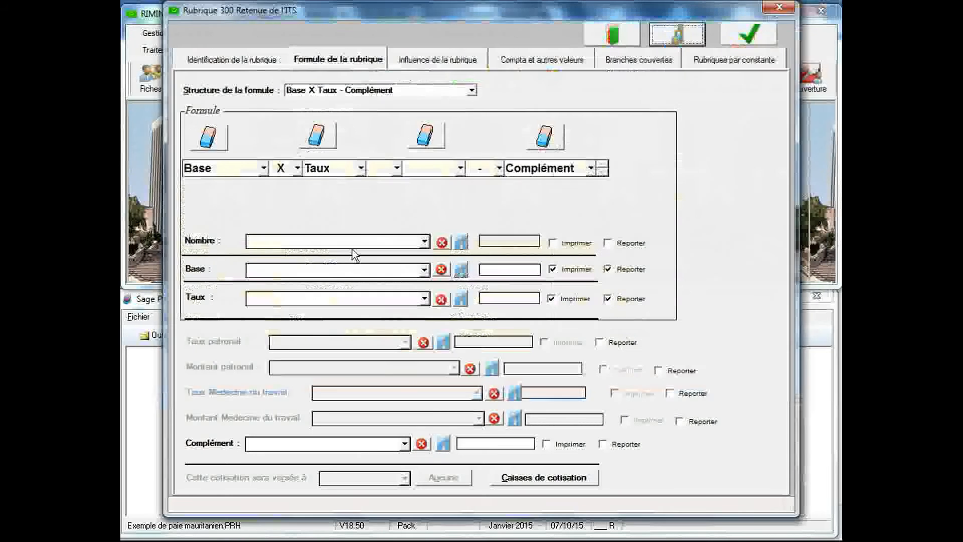
- In the formula of rubrique 300, assign the constant BASE_ITS to the base and TAUX_ITS to the rate
left_click(424, 270)
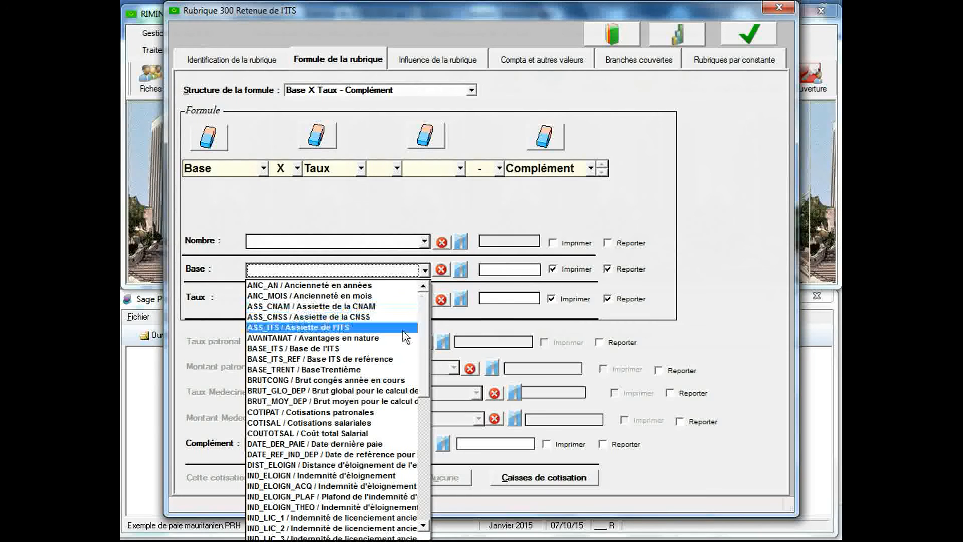
left_click(400, 350)
left_click(425, 300)
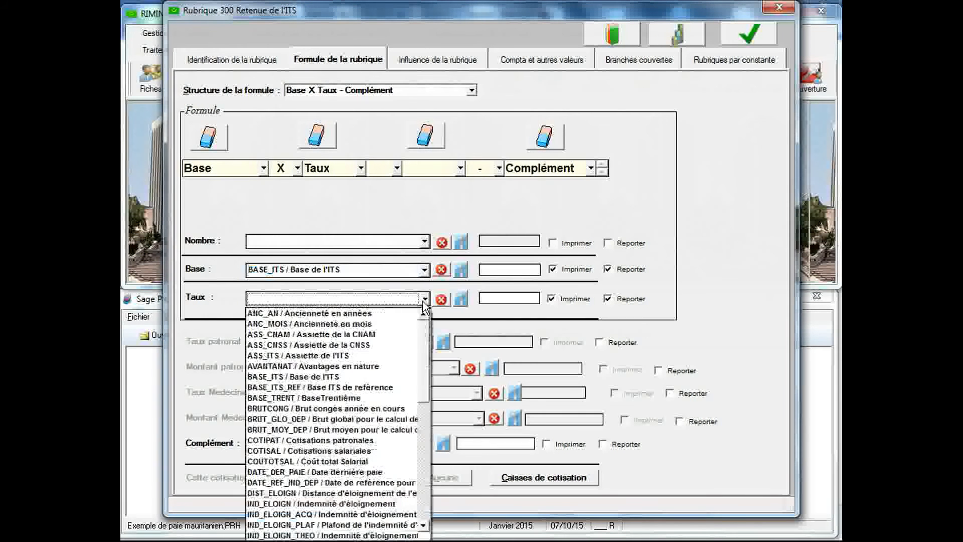
left_click_drag(425, 333, 416, 461)
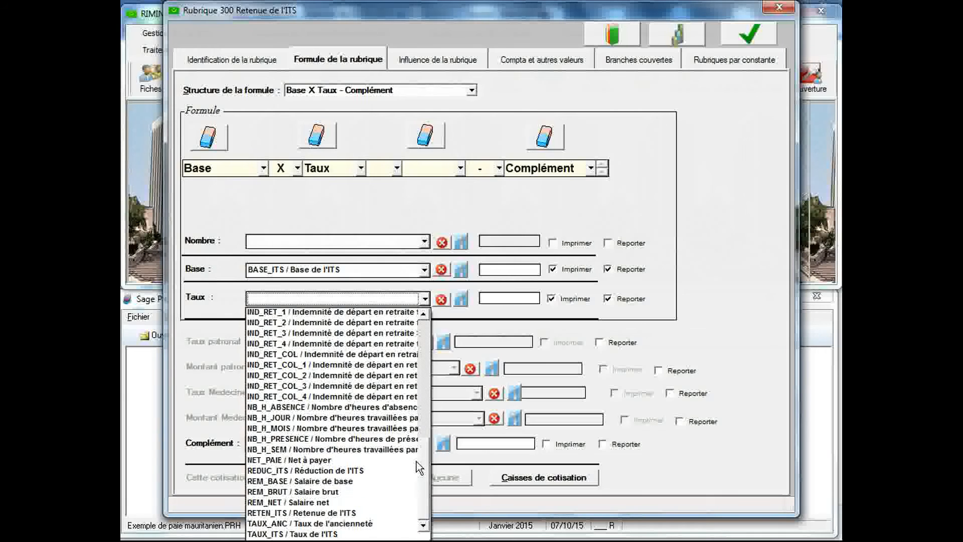
left_click(375, 533)
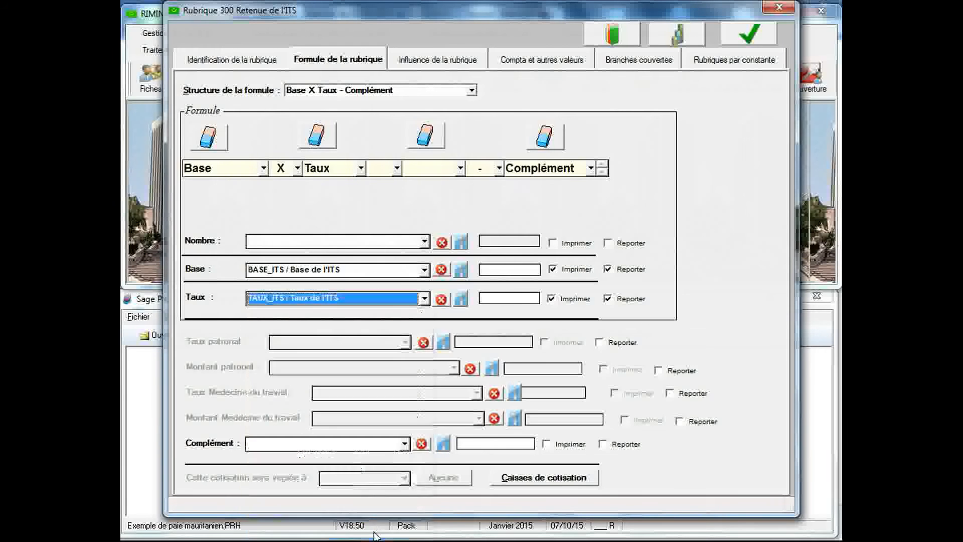
- Assign REDUC_ITS as the complement in the formula of rubrique 300, and save and close the rubrique
left_click(404, 444)
left_click_drag(405, 469, 406, 524)
double_click(405, 524)
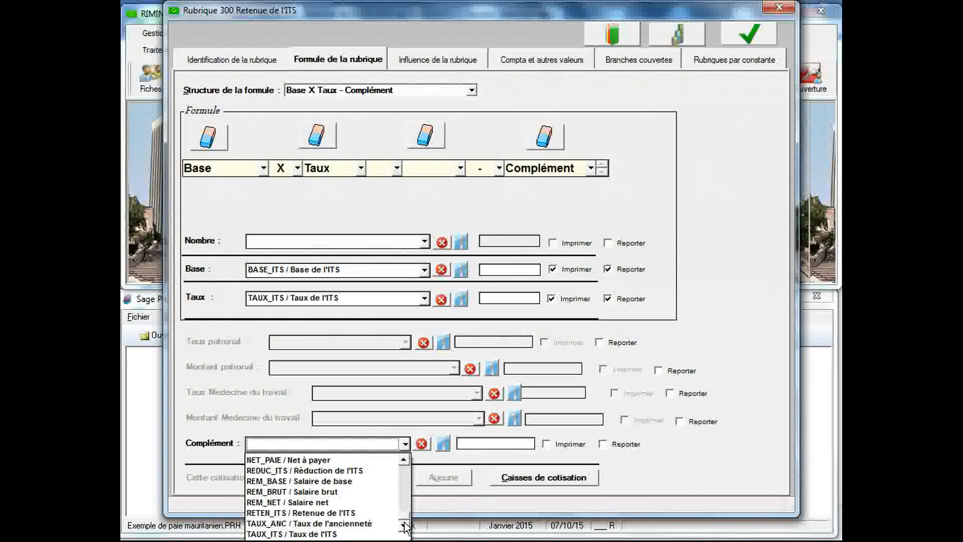
left_click(377, 473)
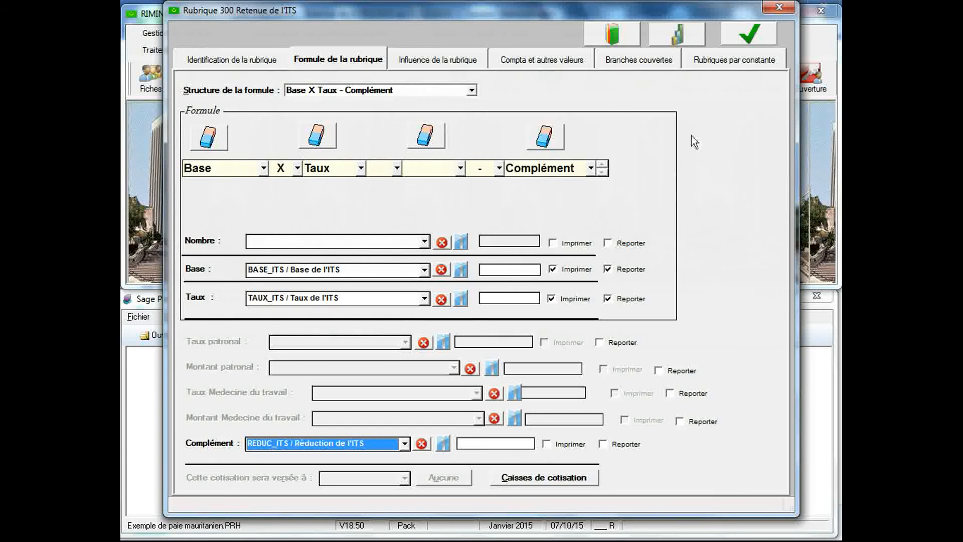
left_click(745, 41)
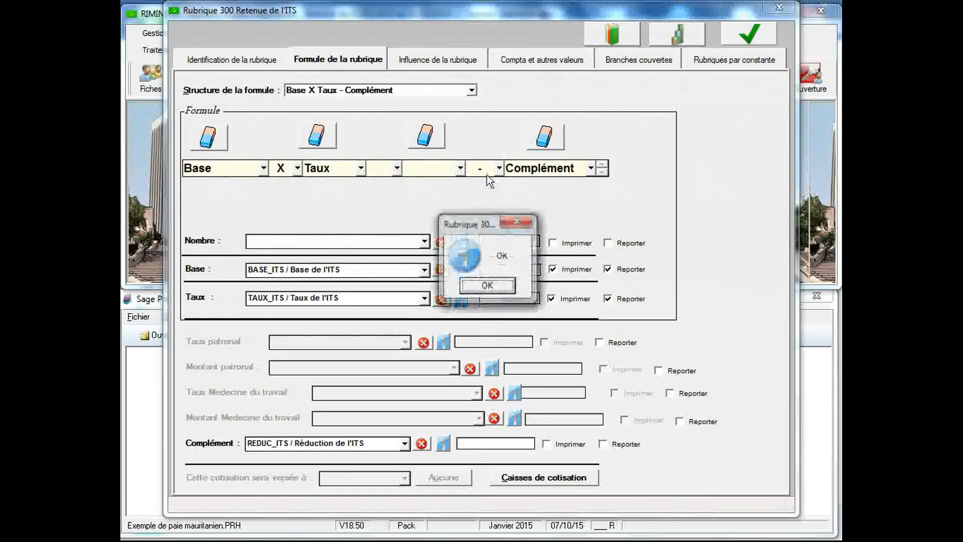
left_click(484, 286)
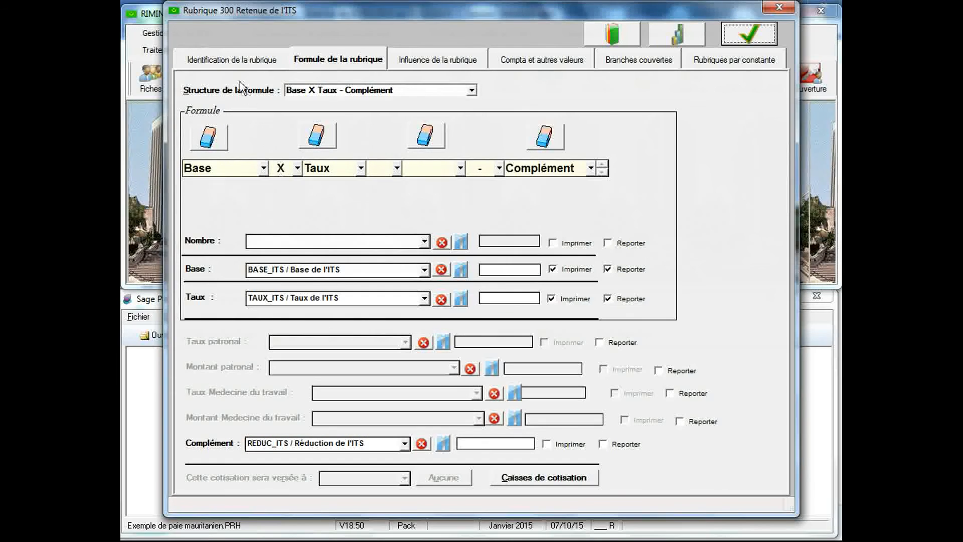
left_click(238, 61)
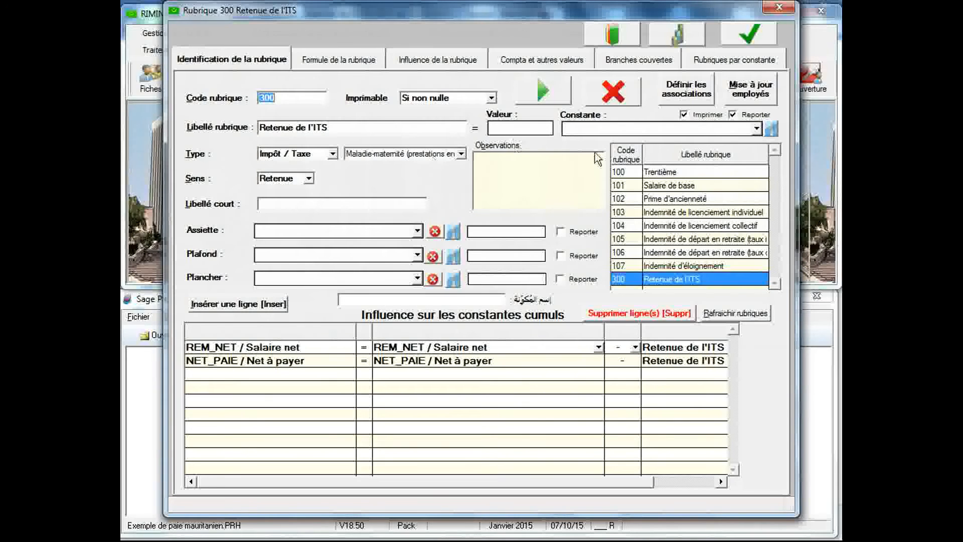
left_click(777, 8)
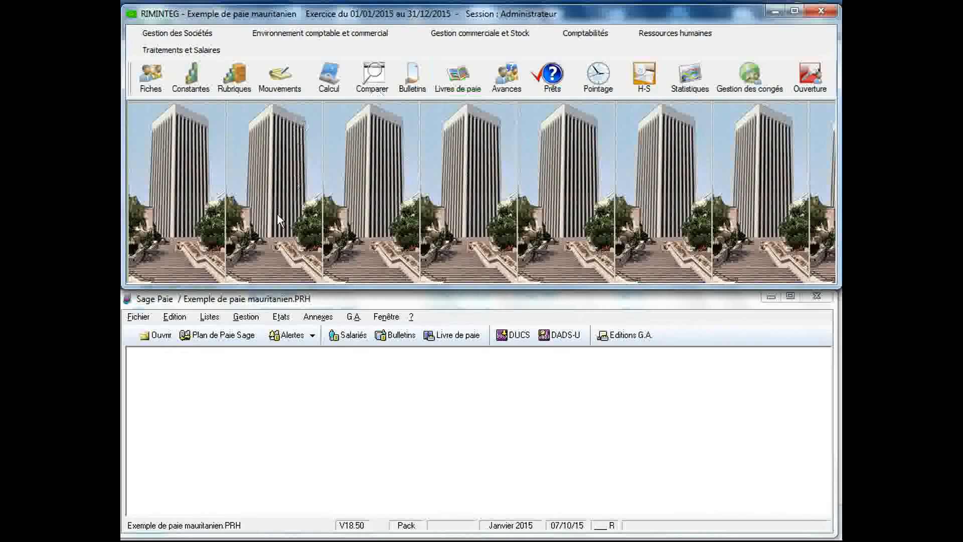
- Switch to Sage Paie, open its list of rubriques and enlarge the window to show more of it
left_click(265, 303)
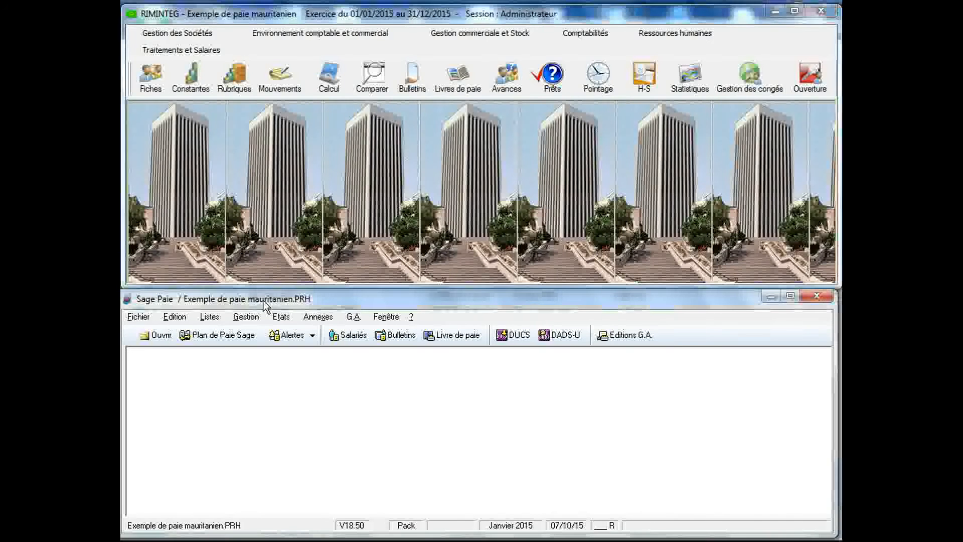
left_click(207, 320)
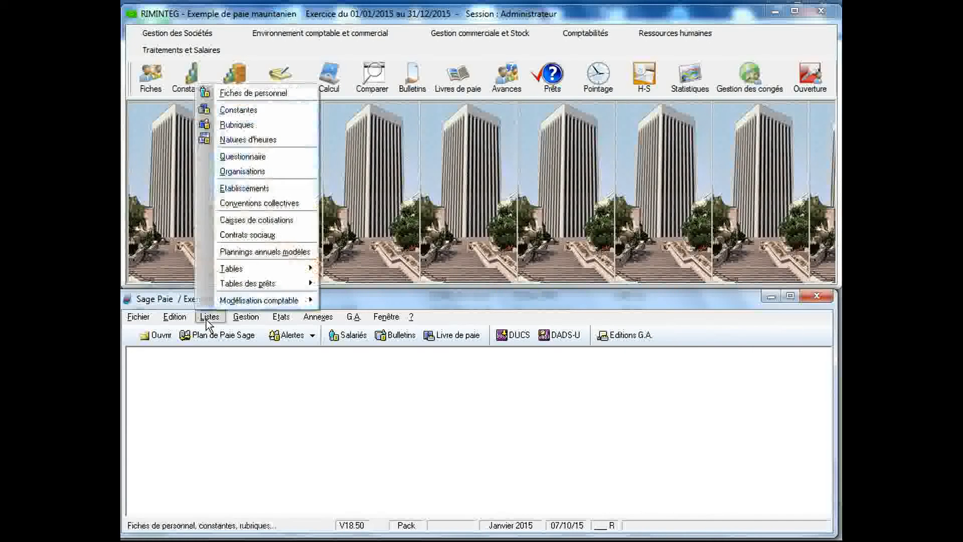
left_click(251, 127)
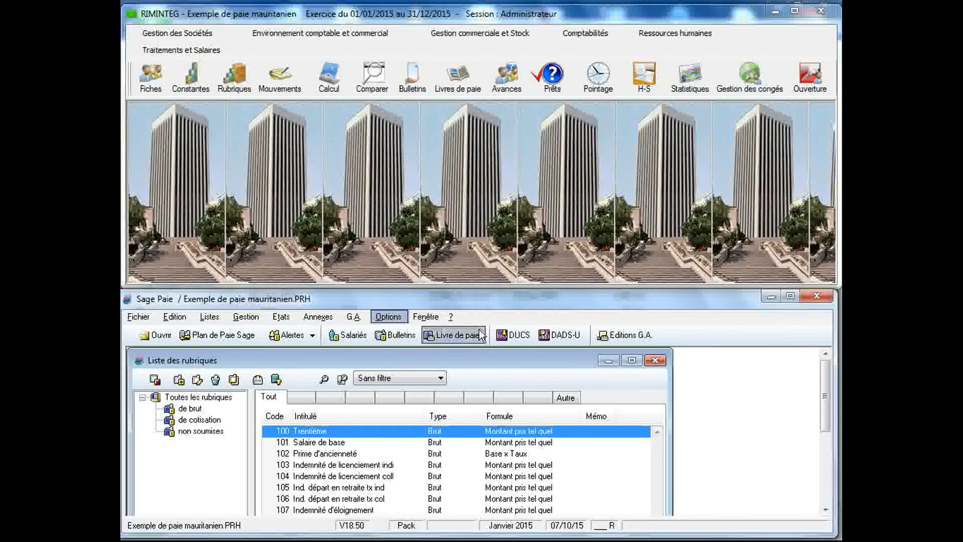
left_click_drag(472, 289, 474, 240)
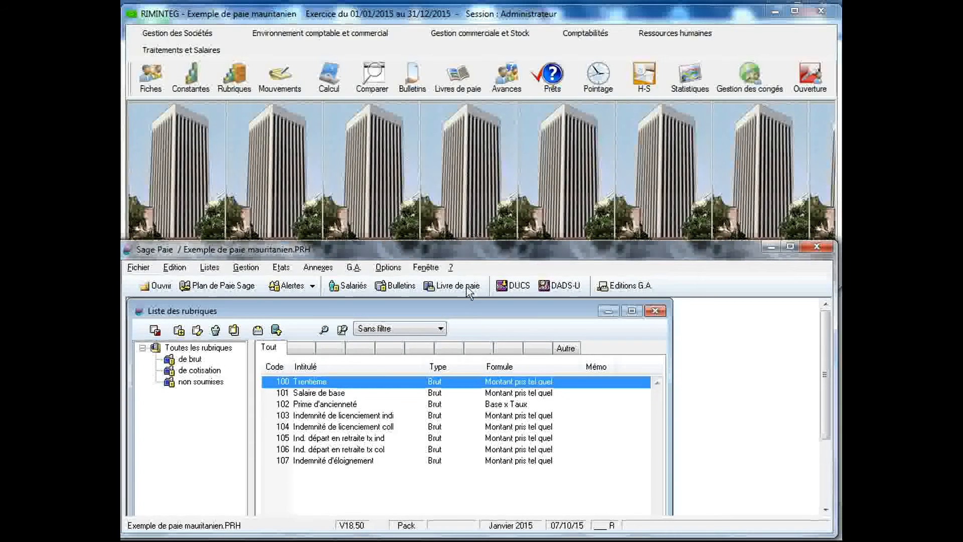
- Create a new rubrique with code 300 and the label "ITS Base et Taux"
left_click(308, 415)
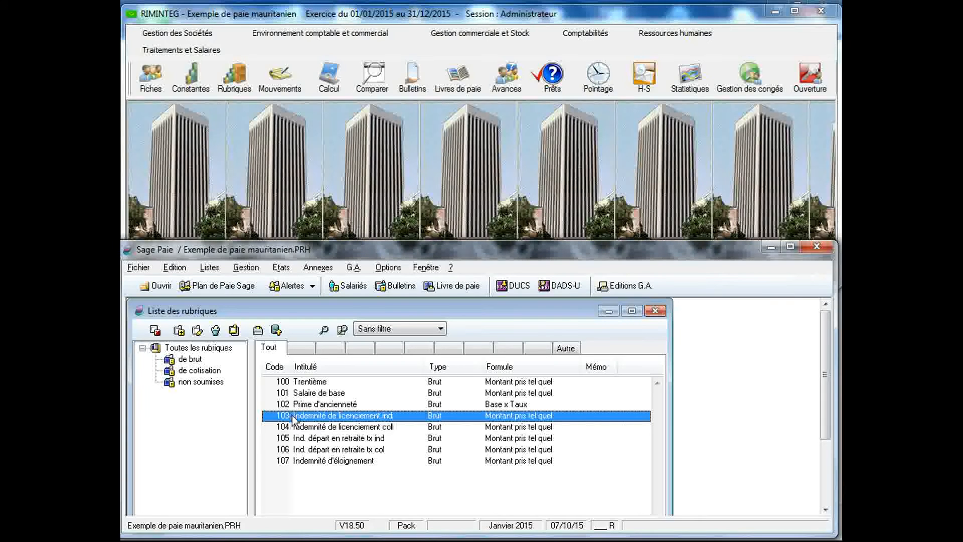
left_click(179, 331)
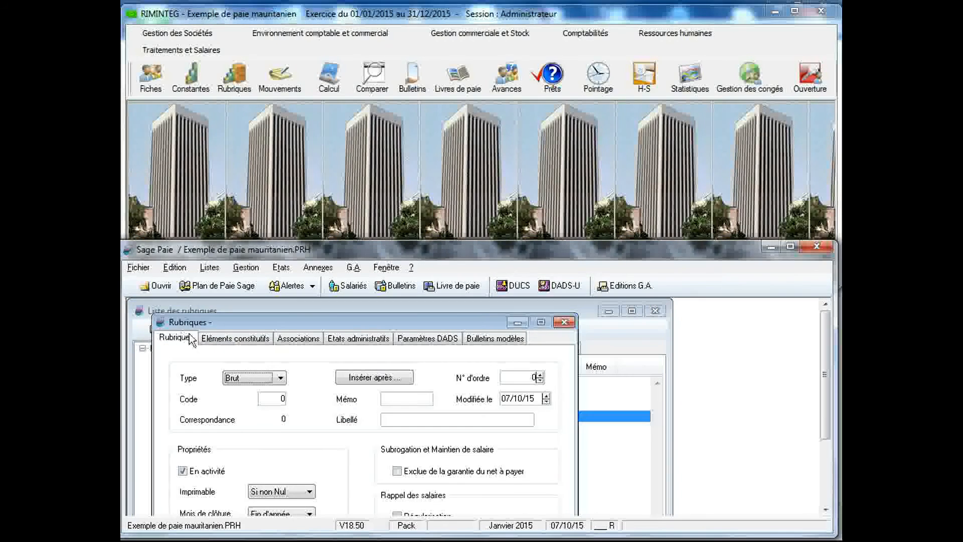
left_click(275, 403)
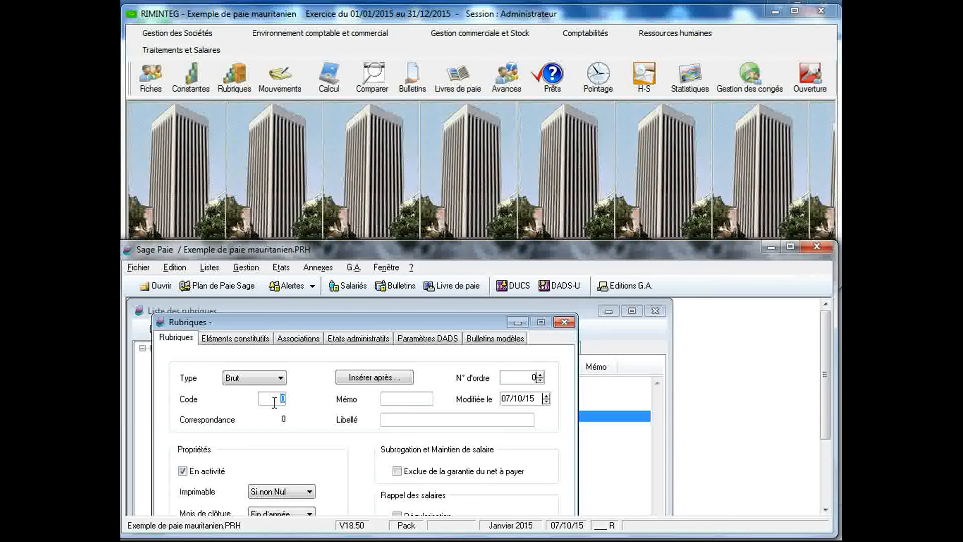
type("20300")
left_click(411, 421)
type("ITS Base et Taux")
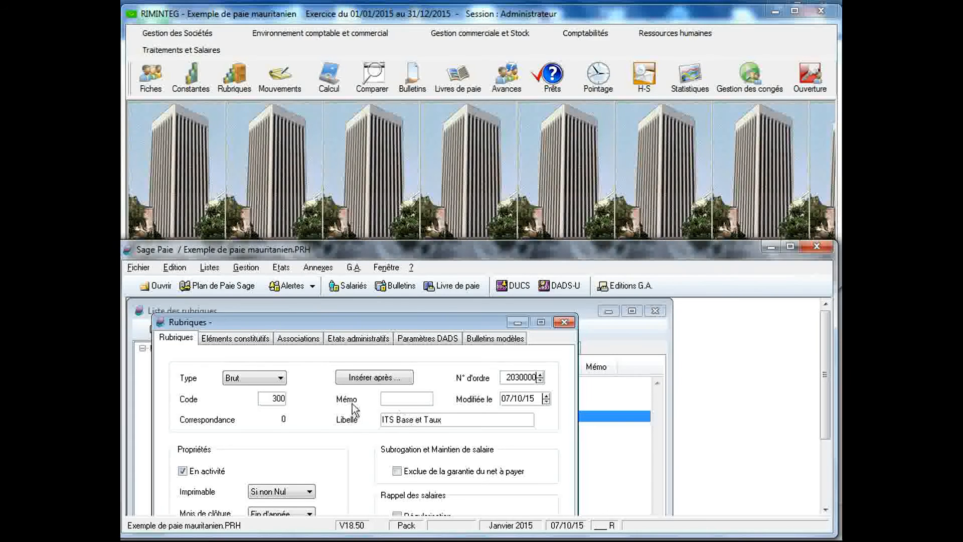
- Set the formula of rubrique 300 to Base x Taux and its amount to Retenue
left_click(259, 339)
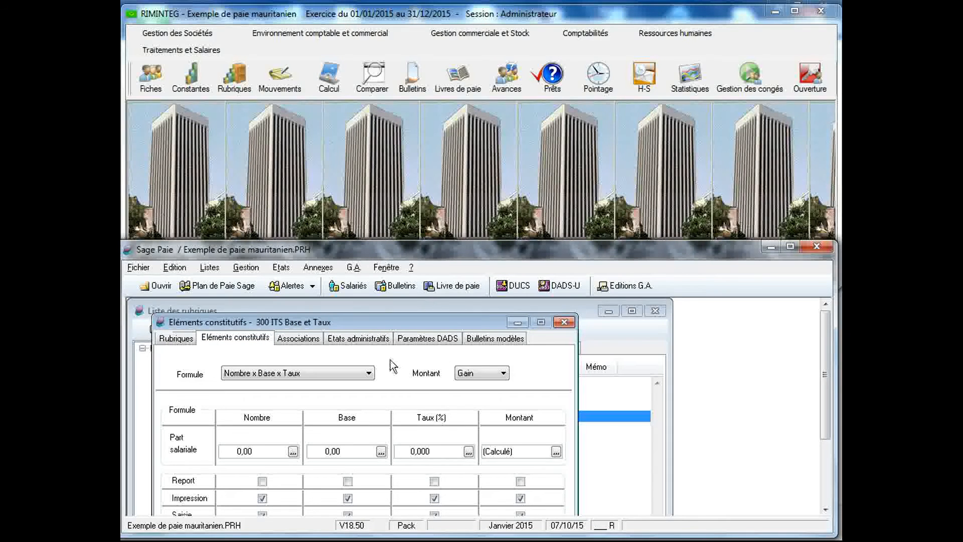
left_click(370, 374)
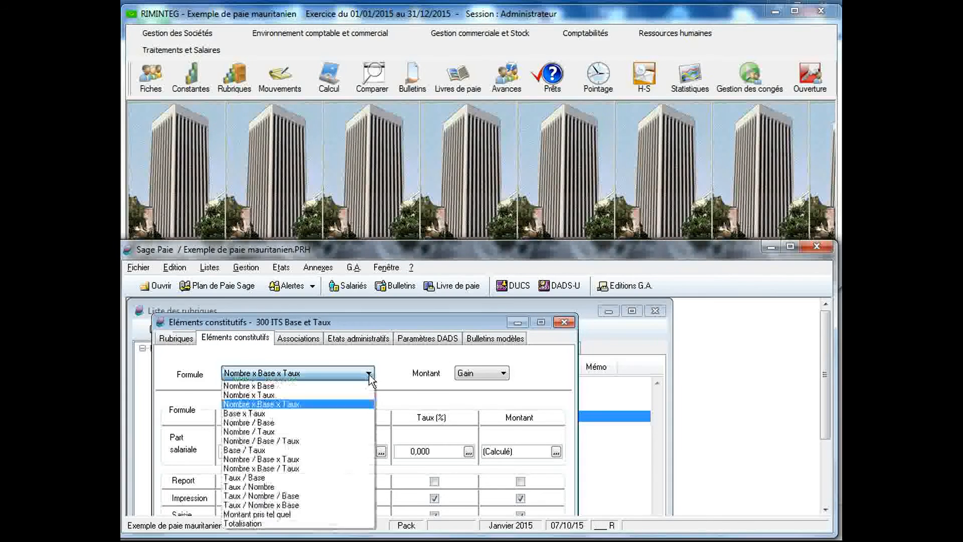
left_click(339, 414)
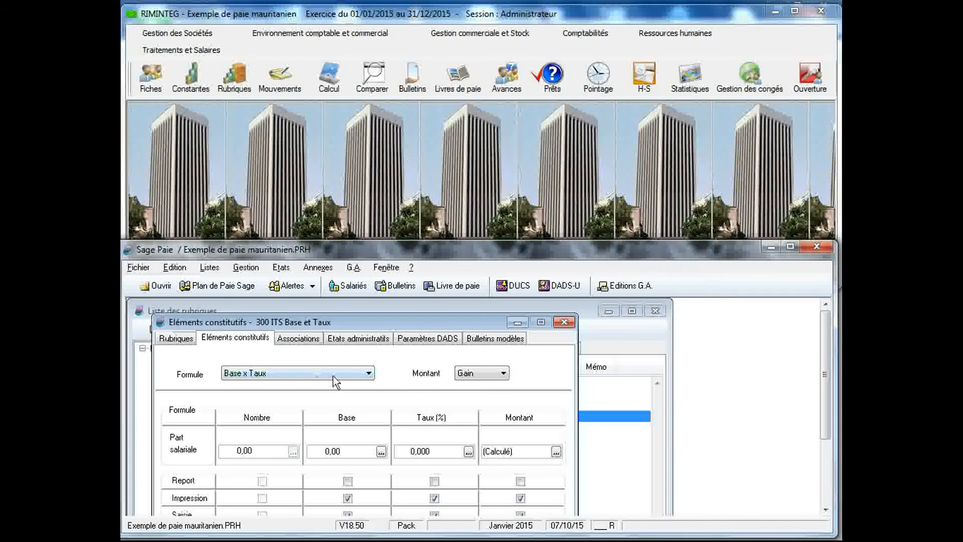
left_click(503, 373)
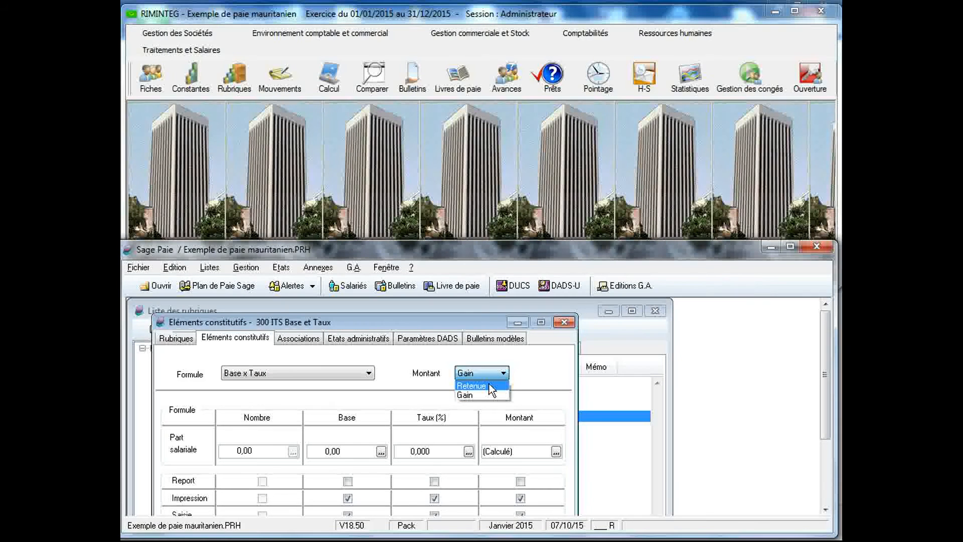
left_click(489, 385)
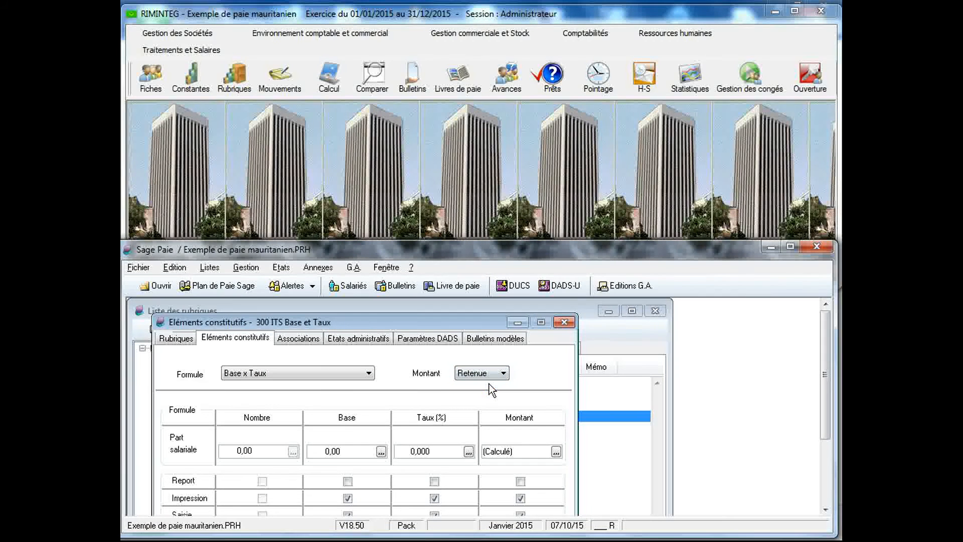
- Change the type of rubrique 300 to Non-Soumise
left_click(185, 341)
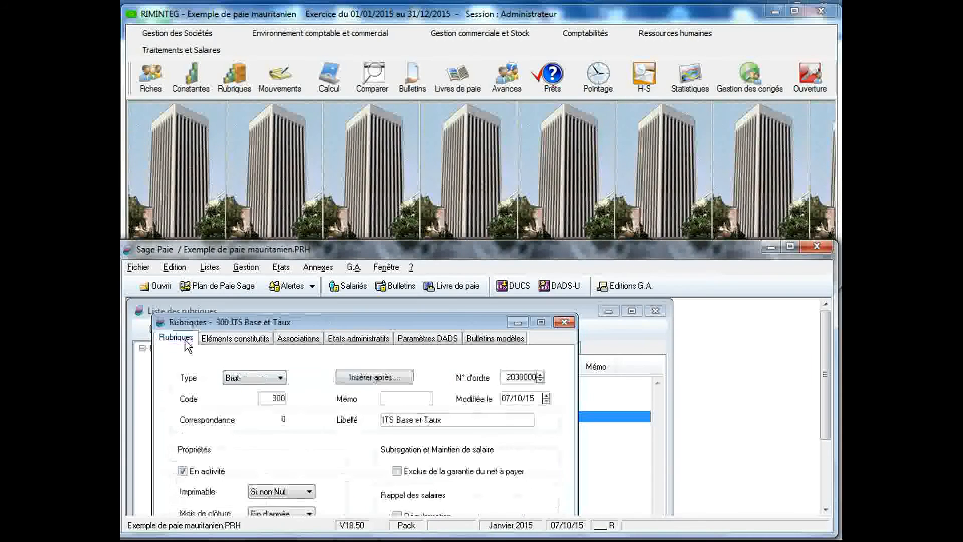
left_click(223, 339)
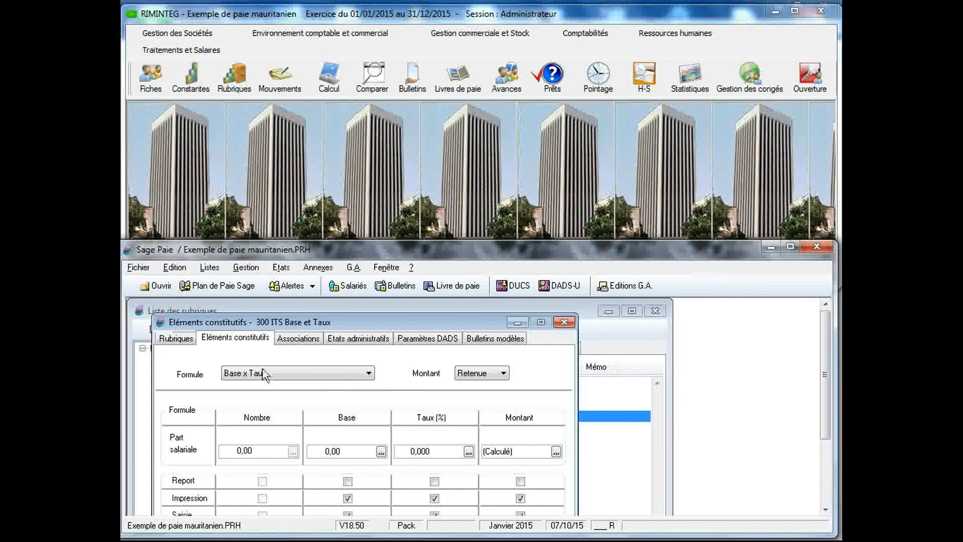
left_click(184, 342)
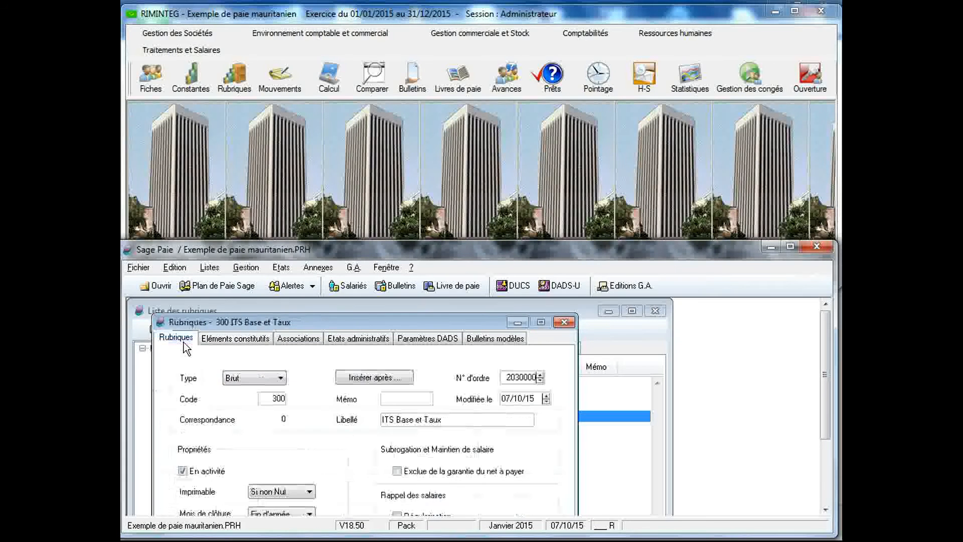
left_click(280, 378)
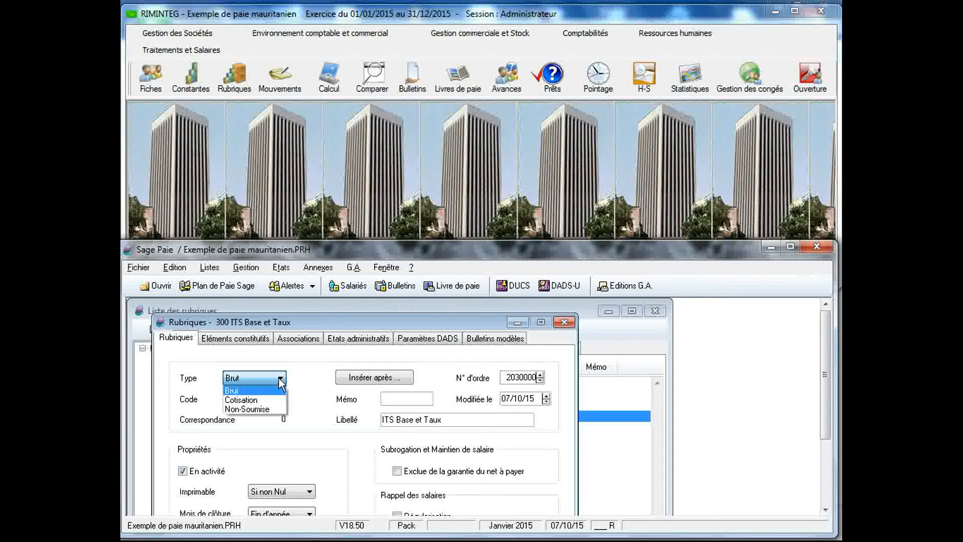
left_click(265, 408)
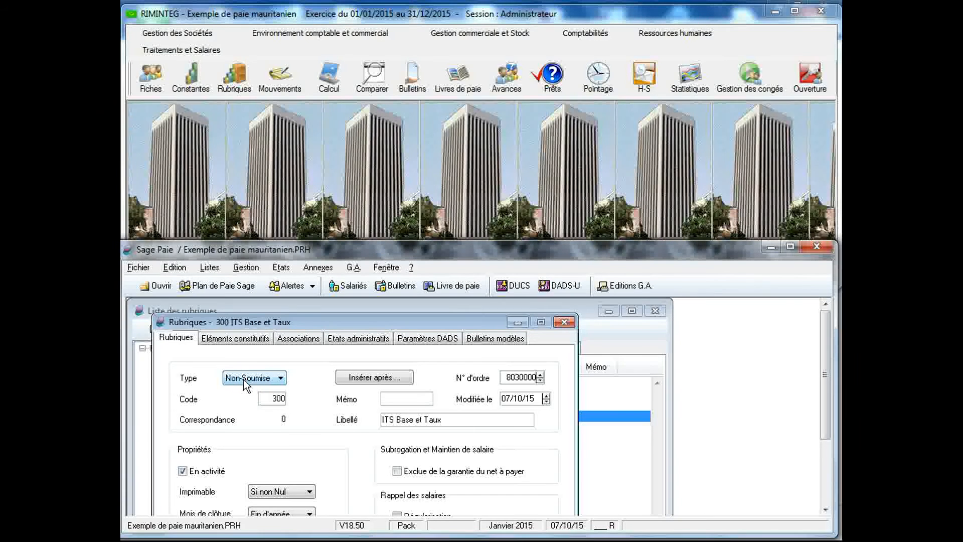
- From the base of rubrique 300, create a Calcul constant with code BASE_ITS_R and title "Base ITS de reférence"
left_click(258, 346)
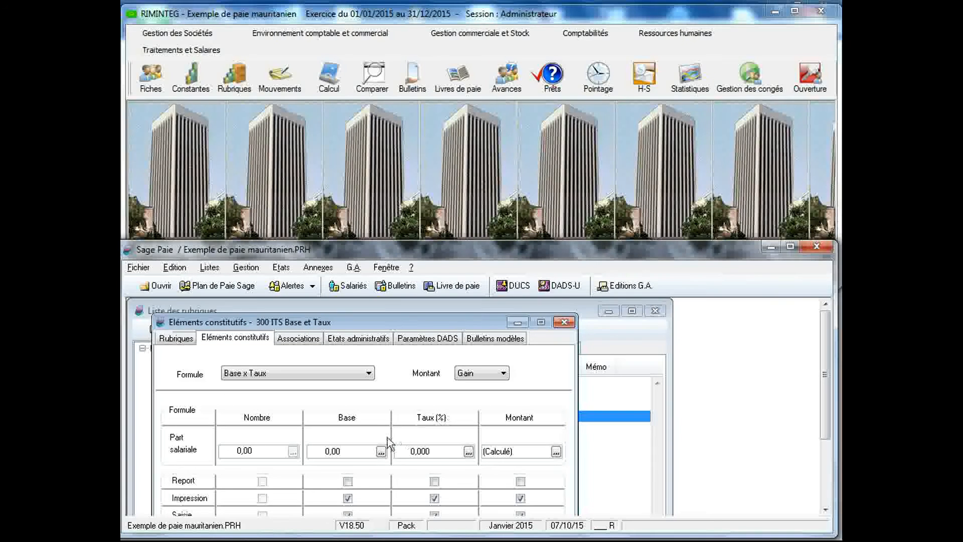
left_click(382, 451)
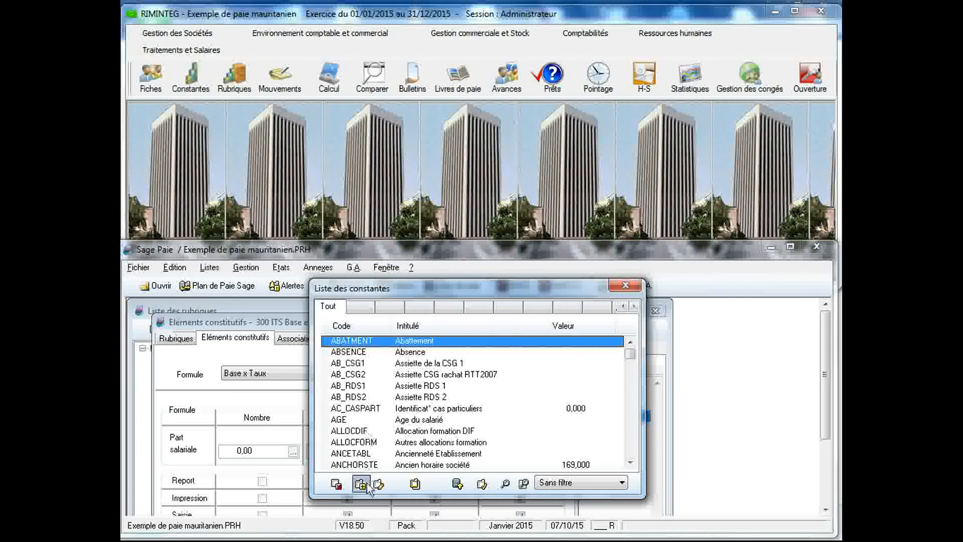
left_click(368, 485)
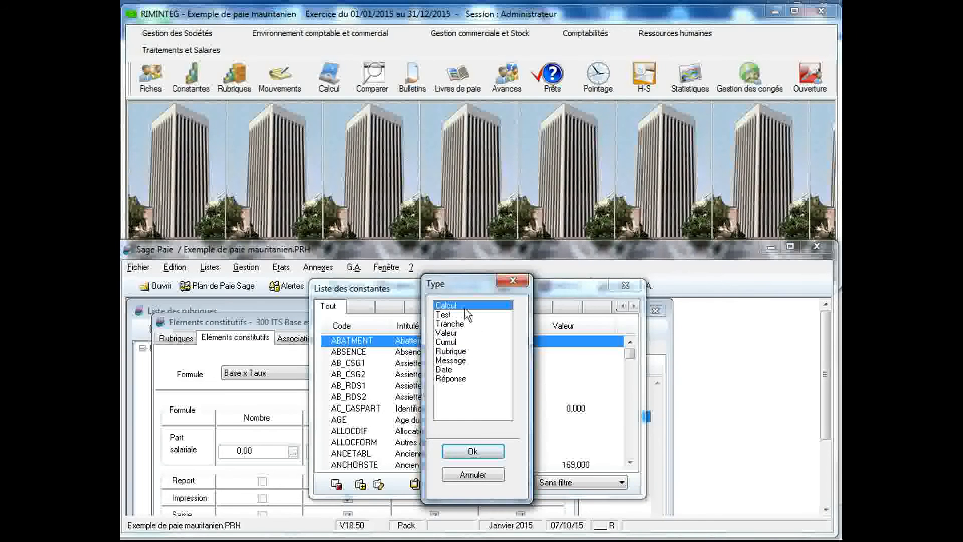
left_click(460, 452)
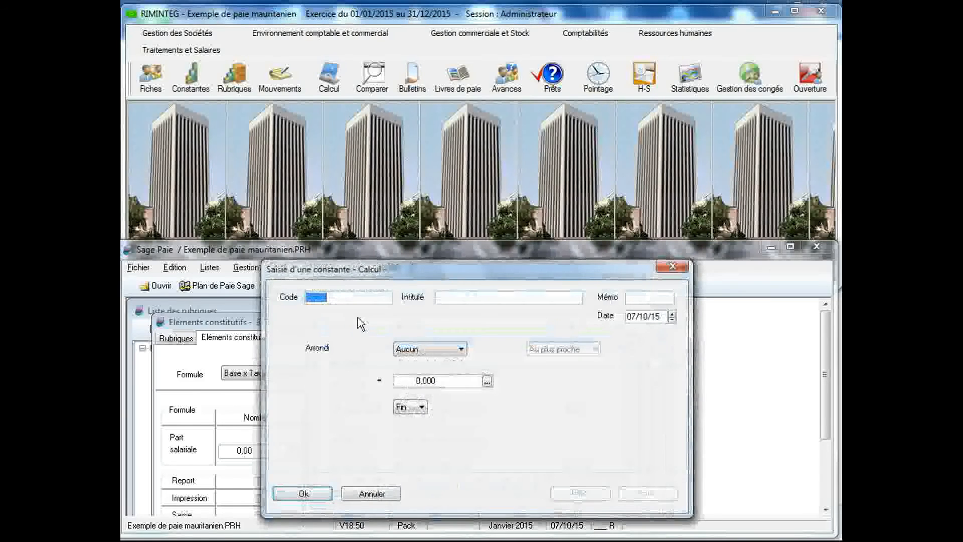
type("B")
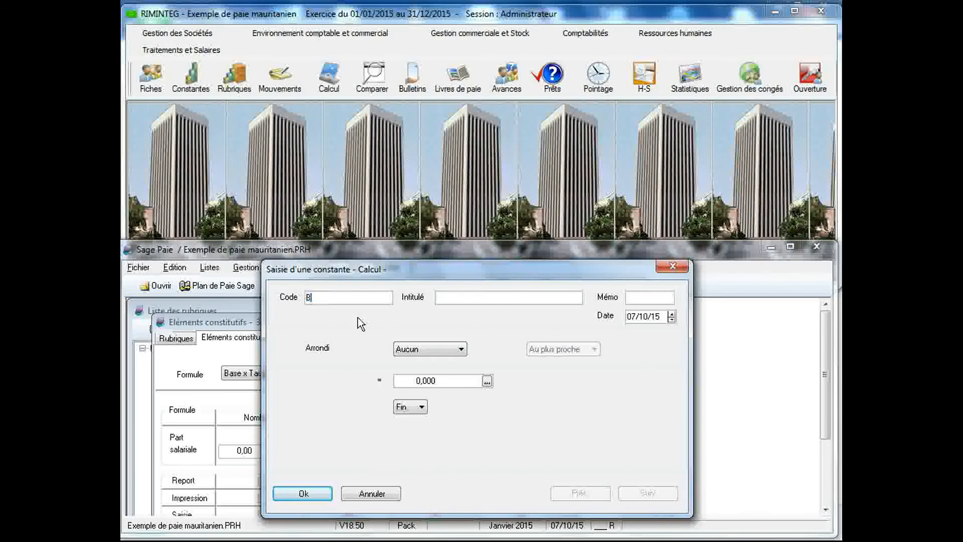
type("ASE_")
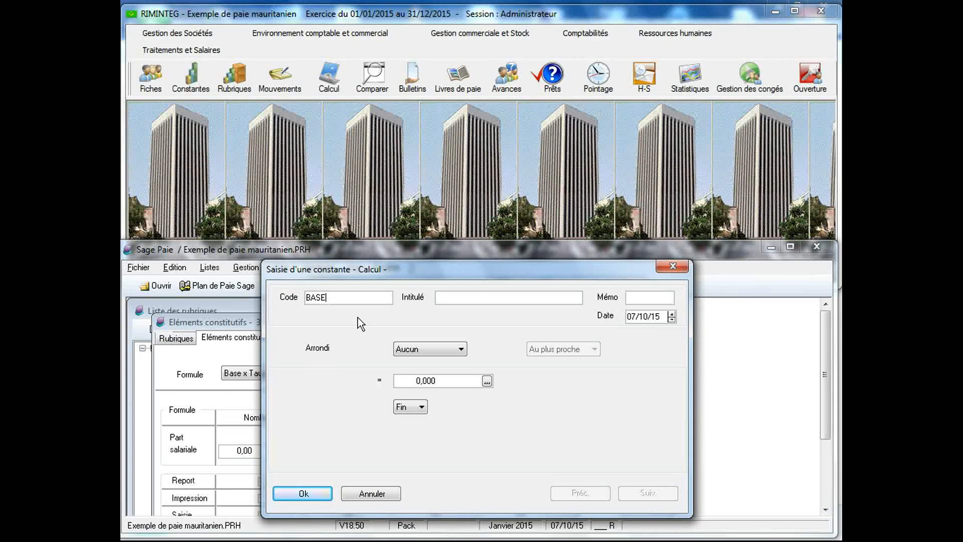
type("ITS_T")
key("BackSpace")
type("R")
left_click(457, 300)
type("B")
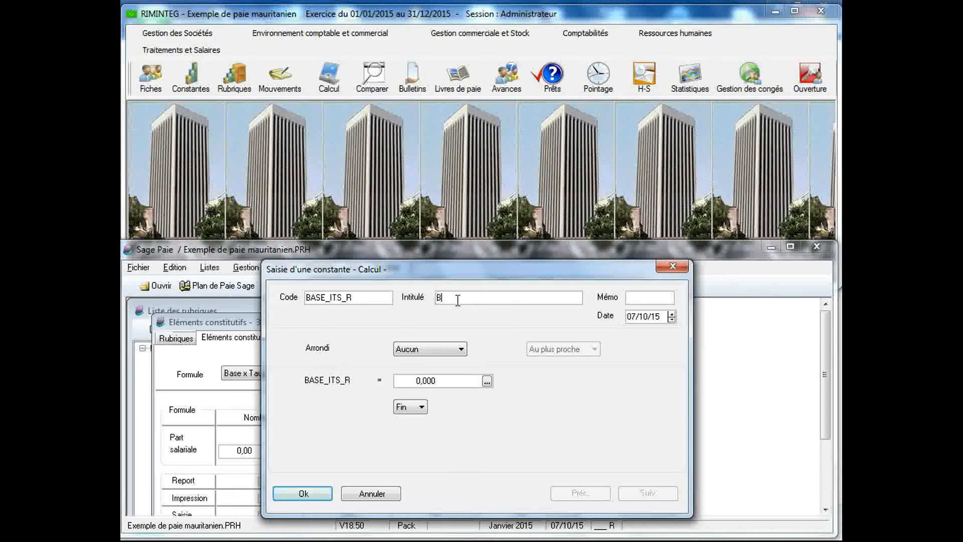
type("ase ITS de référence")
- Define BASE_ITS_R as NETIMPO minus 60000 and validate the constant
left_click(486, 382)
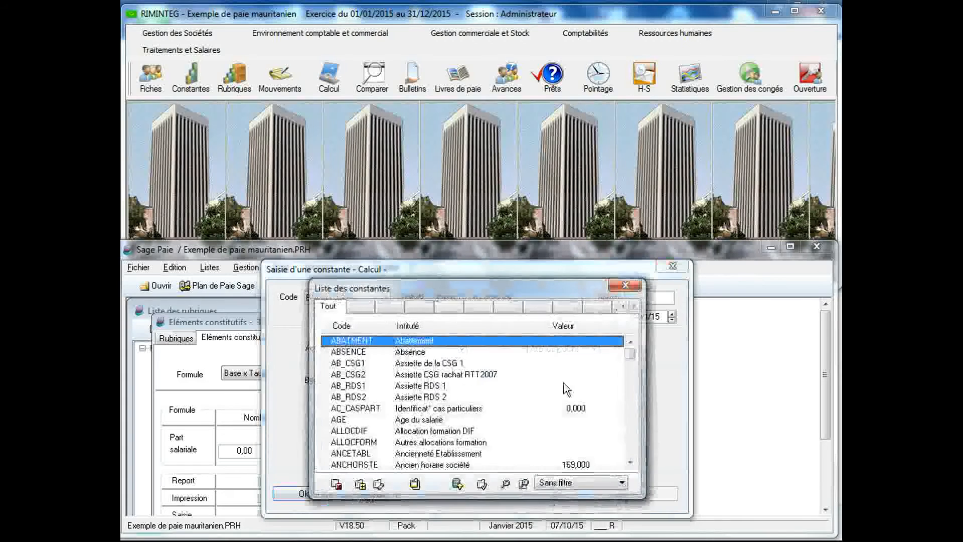
left_click_drag(630, 358, 637, 431)
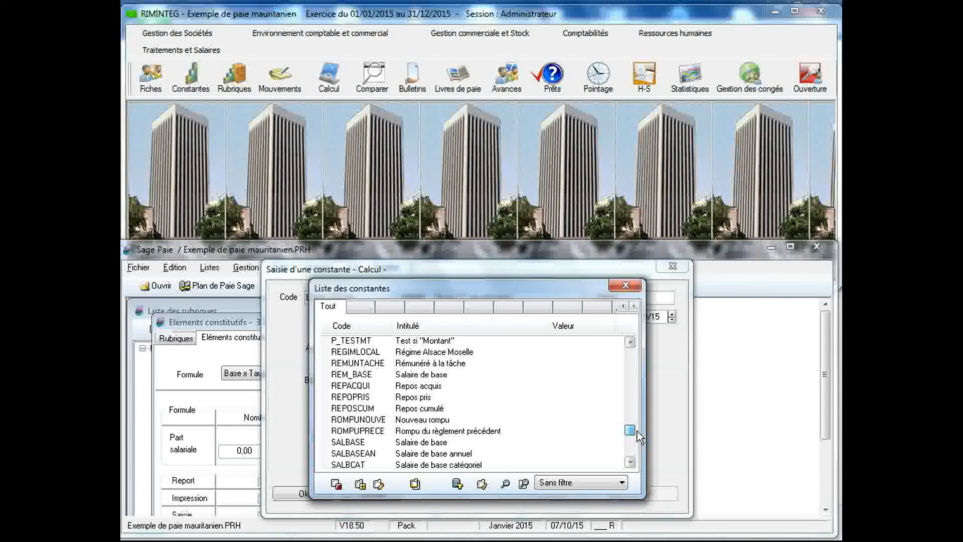
left_click_drag(637, 431, 643, 429)
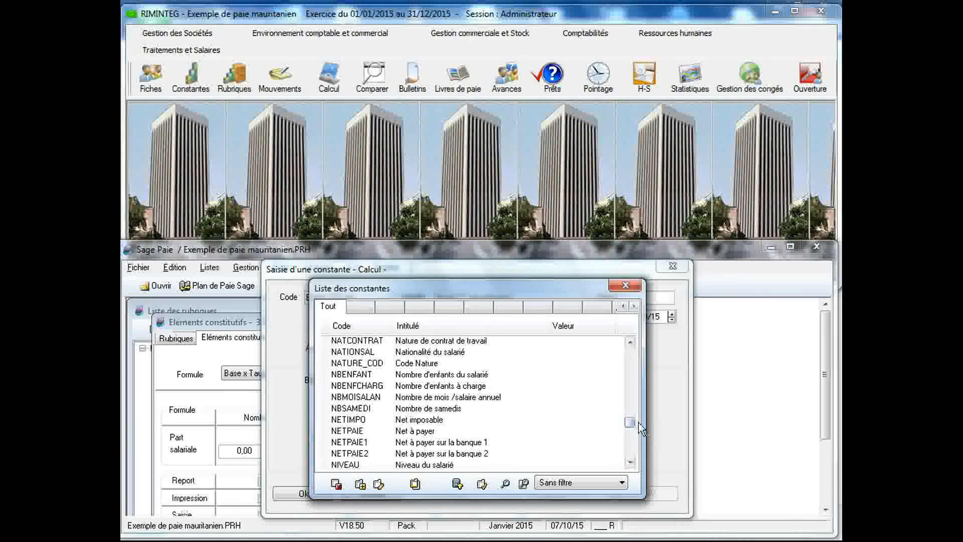
double_click(386, 419)
left_click(423, 408)
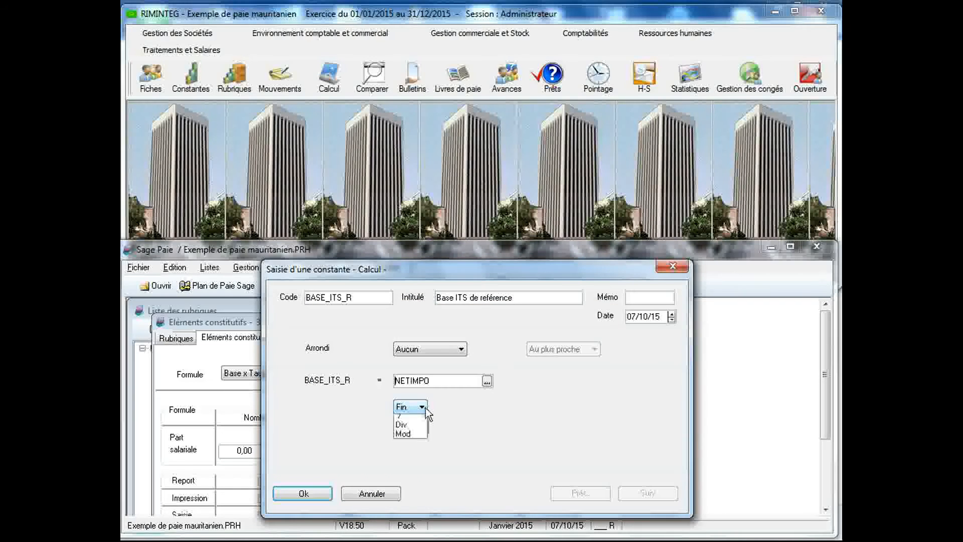
left_click(418, 438)
left_click(470, 408)
type("60000")
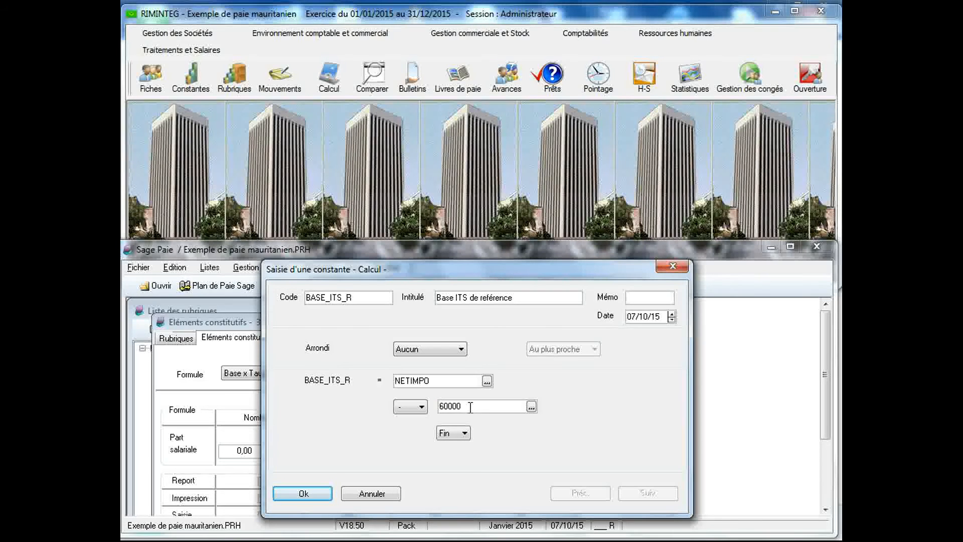
left_click(304, 496)
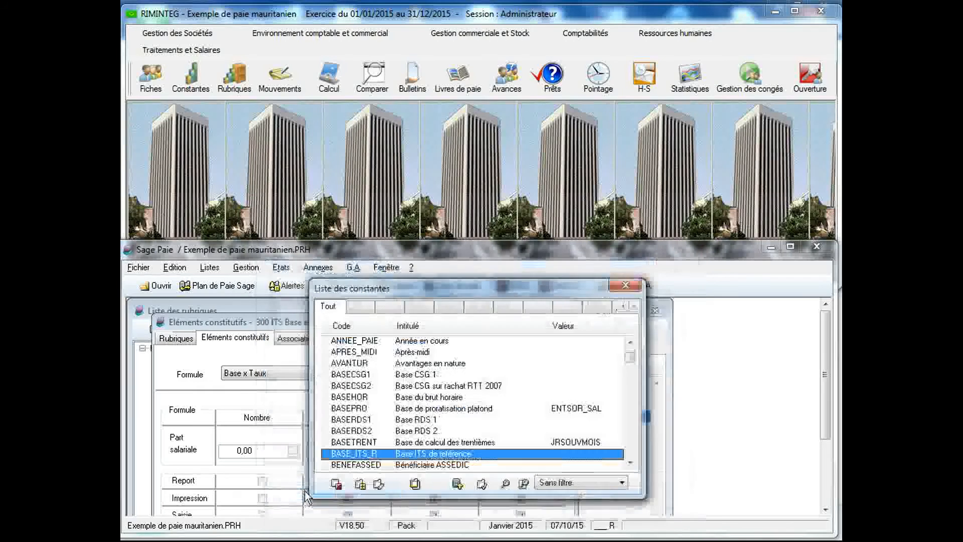
- Create a Test constant with code BASE_ITS and title "Base de l'ITS"
left_click(361, 484)
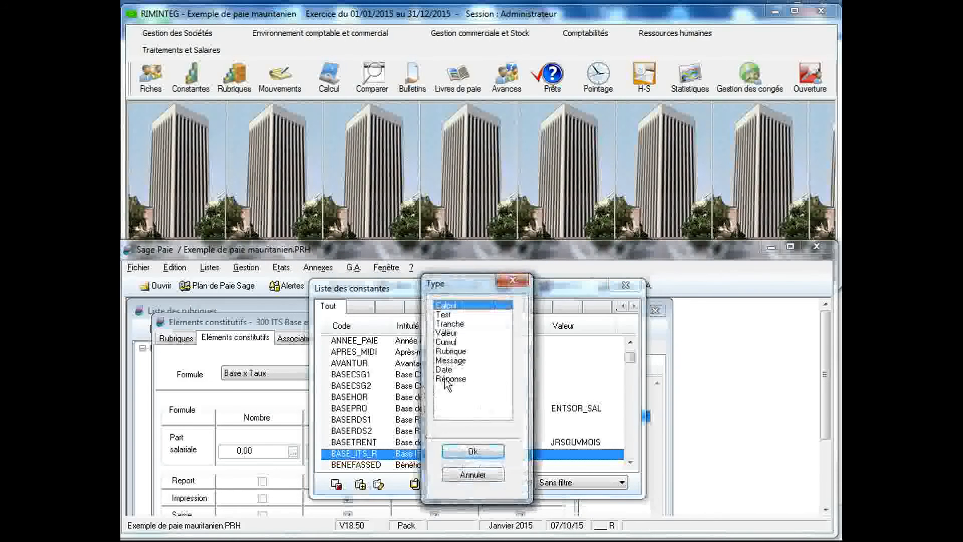
left_click(446, 314)
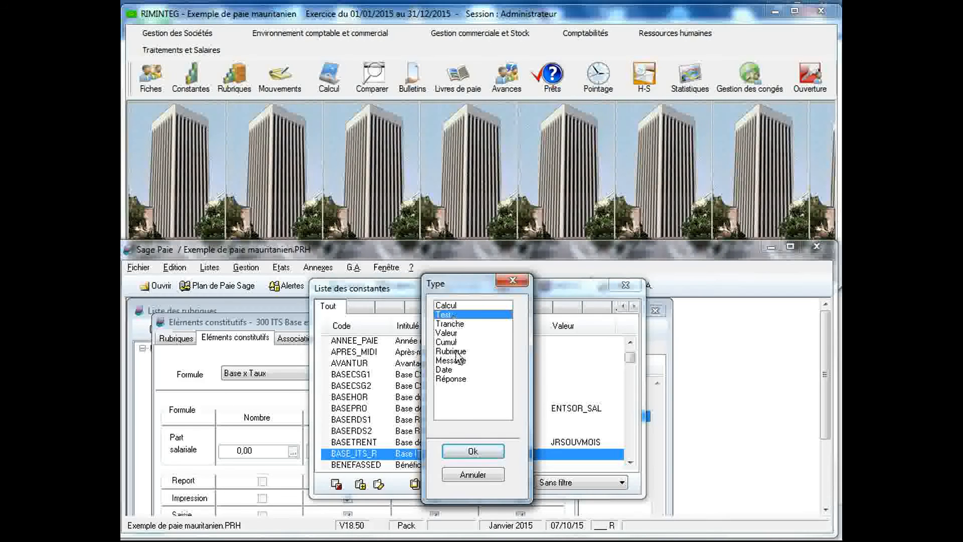
left_click(472, 453)
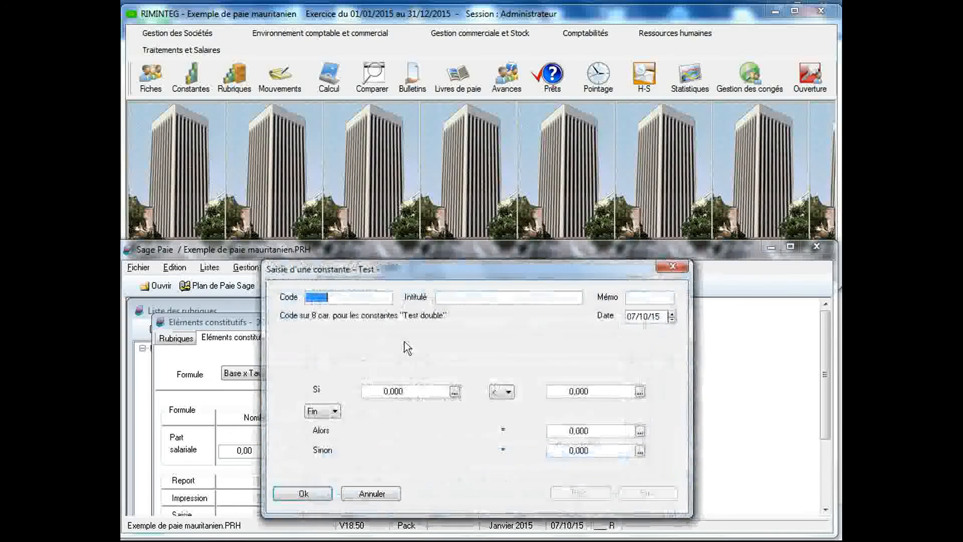
type("B")
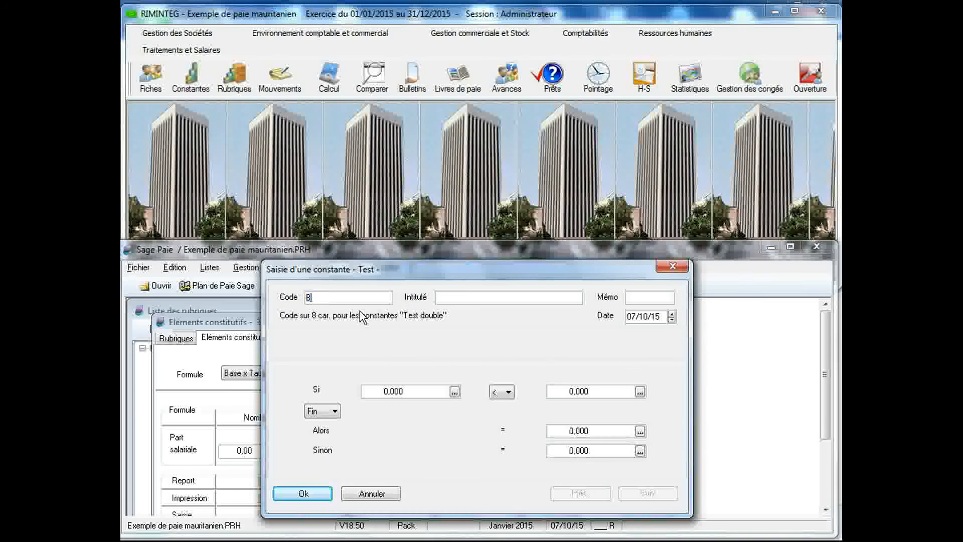
type("ASE_ITS")
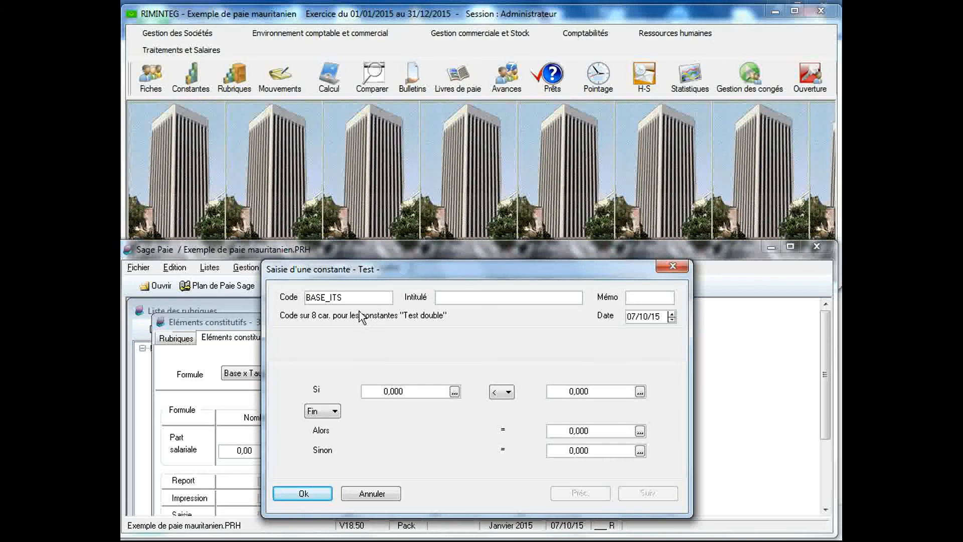
left_click(458, 301)
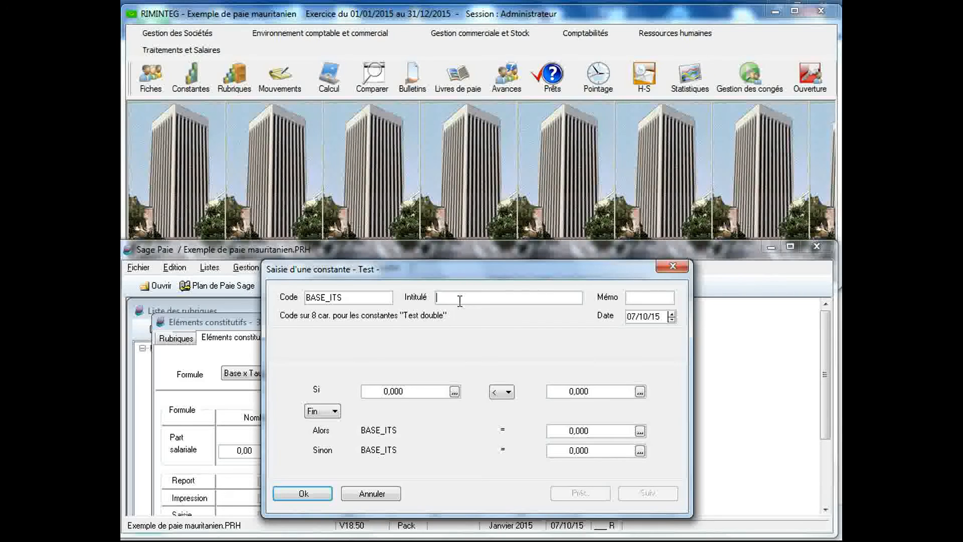
type("Base de l'ITS")
- Choose the constant BASE_ITS_R as the first operand of the Si condition in BASE_ITS
left_click(455, 391)
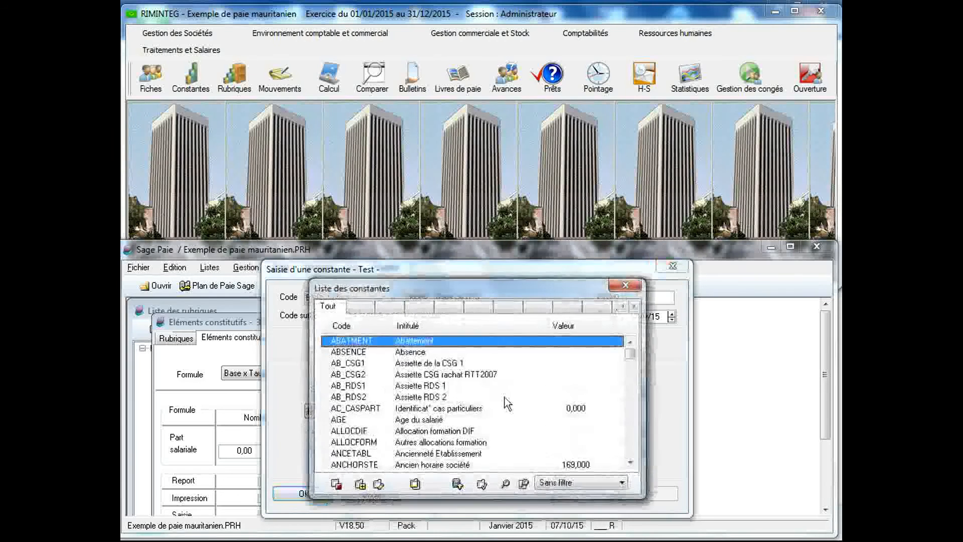
left_click_drag(630, 354, 630, 369)
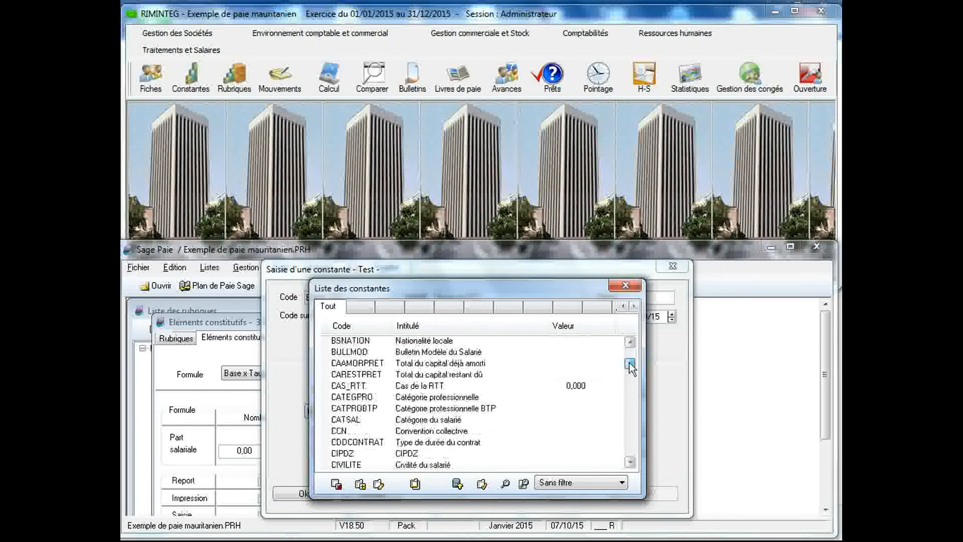
scroll(631, 368, "up", 2)
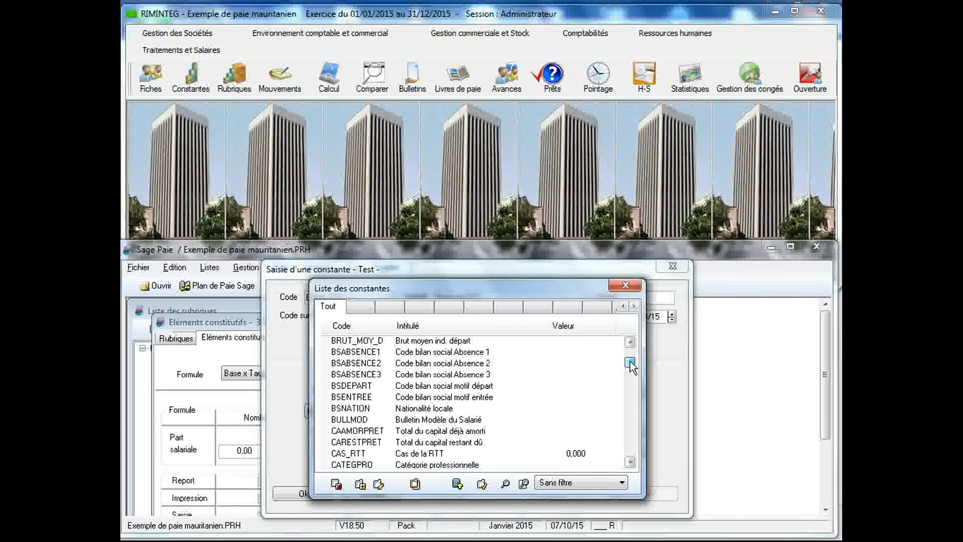
scroll(631, 368, "up", 6)
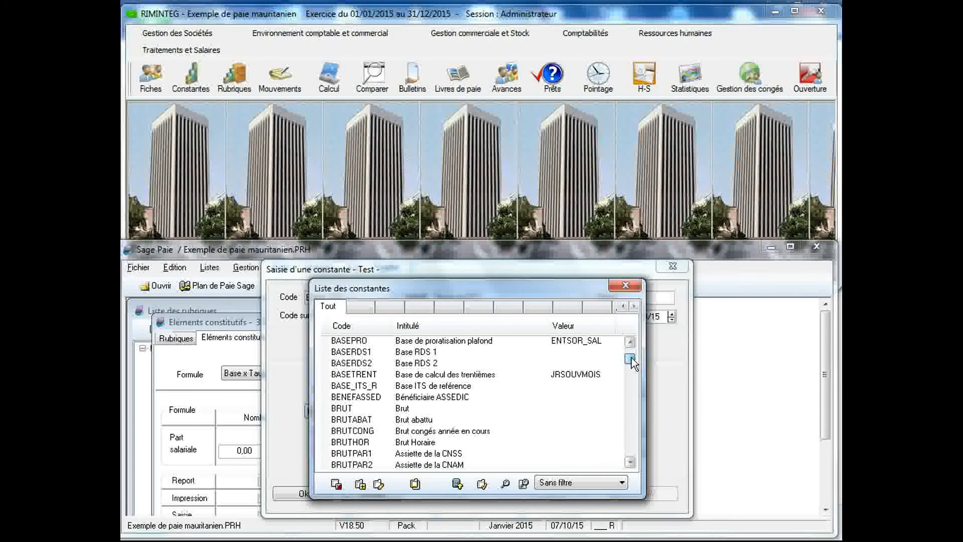
scroll(632, 364, "up", 1)
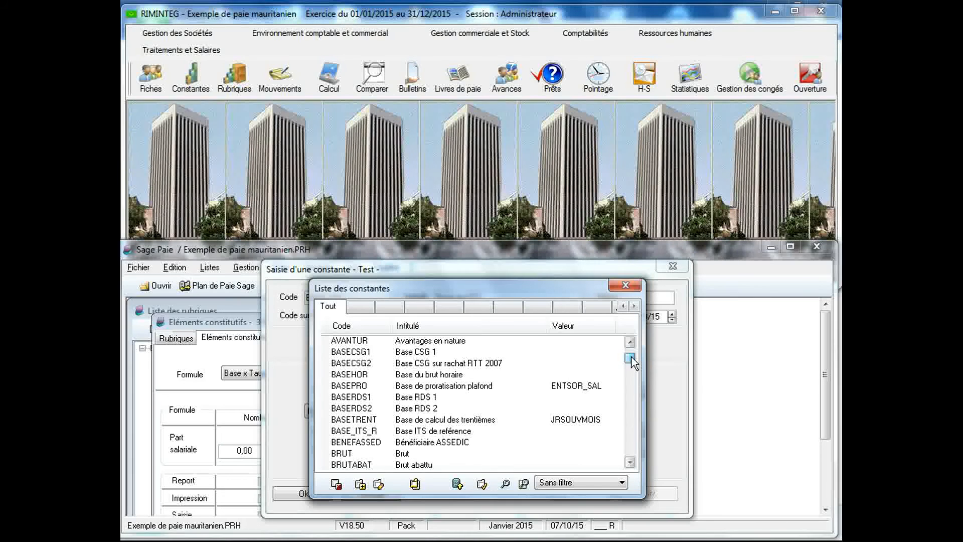
double_click(440, 431)
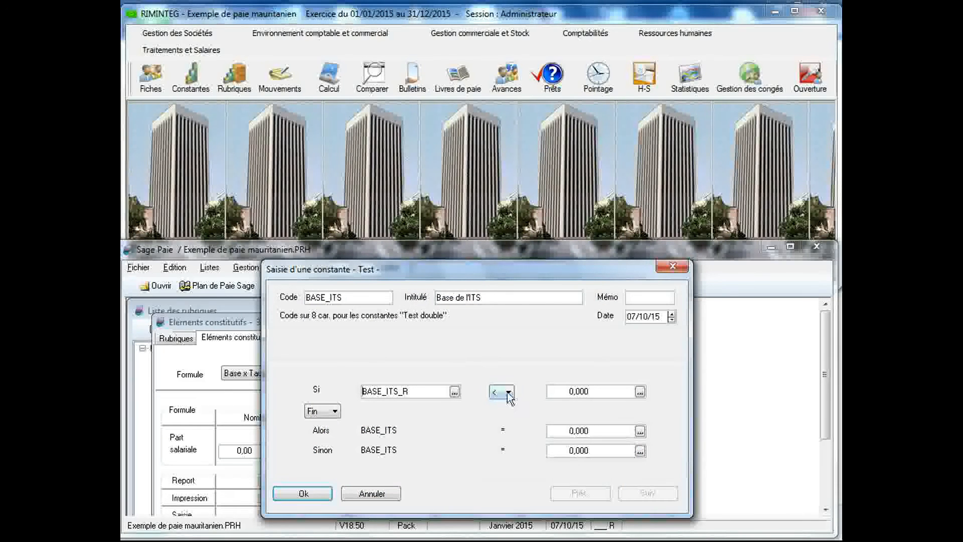
- Complete BASE_ITS so that it returns BASE_ITS_R when BASE_ITS_R is greater than 0 and 0 otherwise, and validate the constant
left_click(511, 392)
left_click(500, 424)
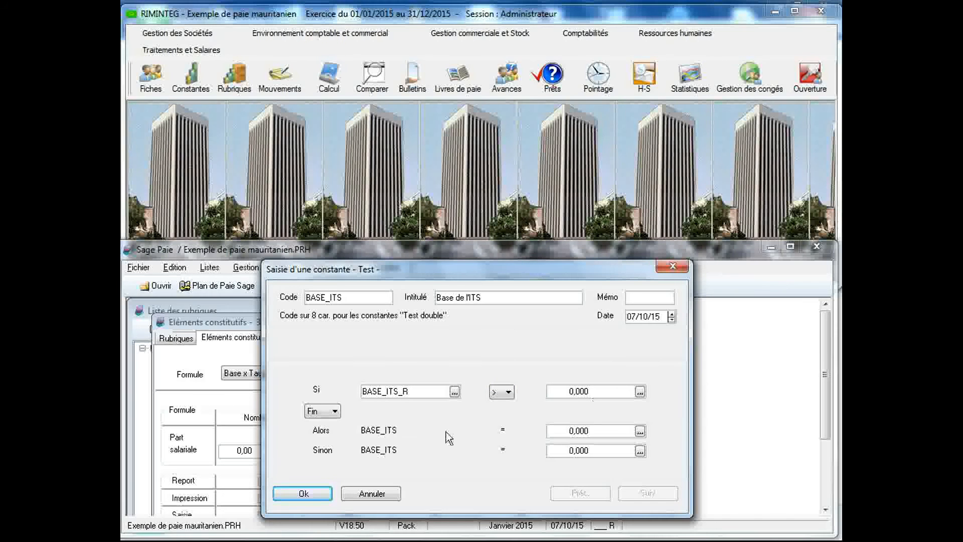
left_click(639, 431)
left_click_drag(631, 361, 631, 348)
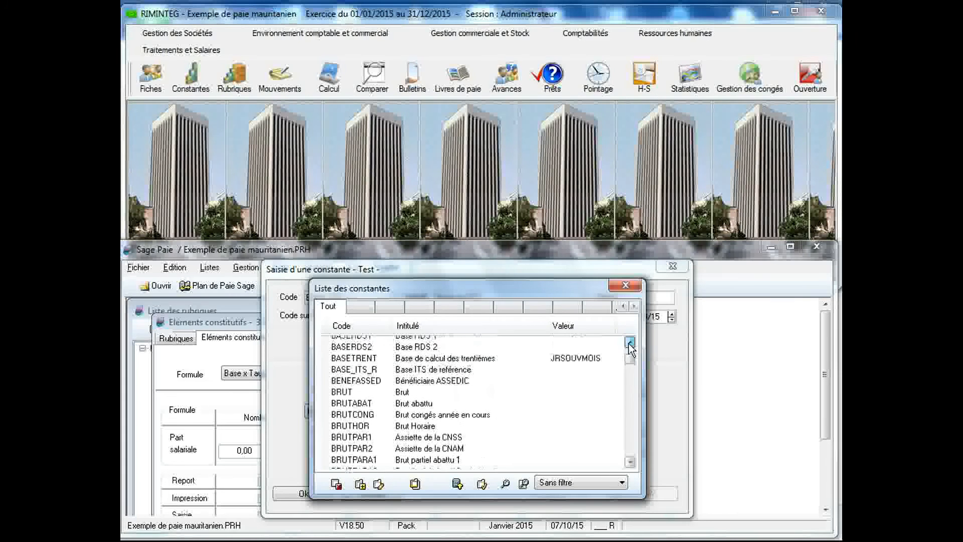
double_click(420, 372)
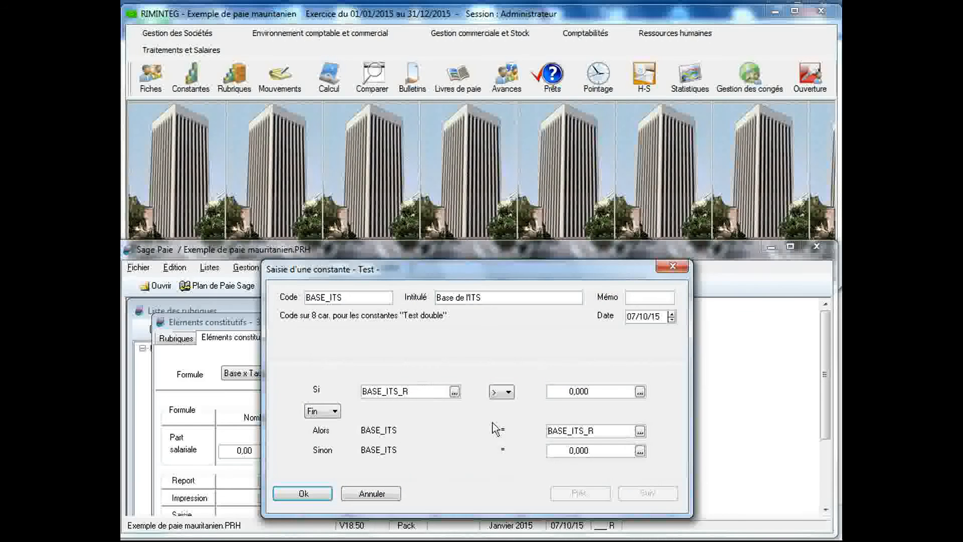
left_click(603, 451)
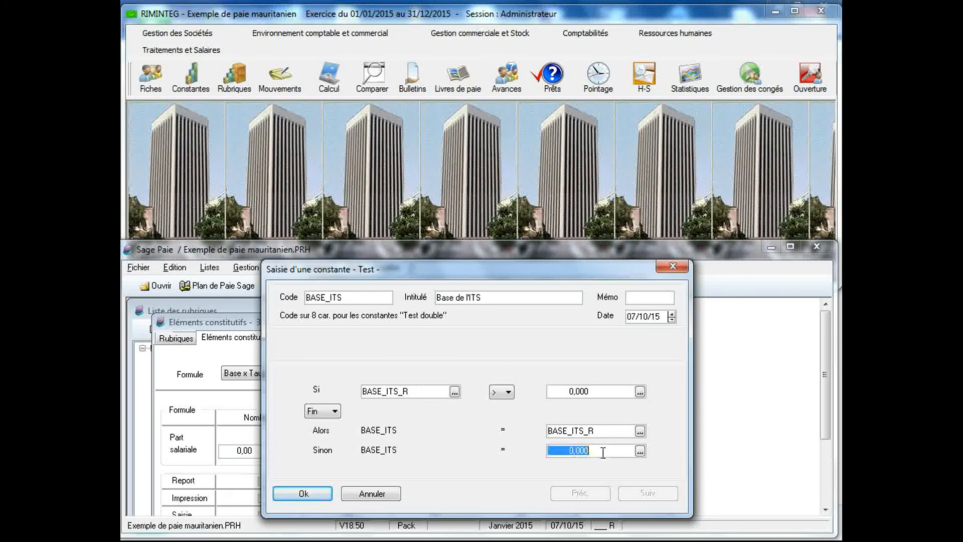
left_click(303, 494)
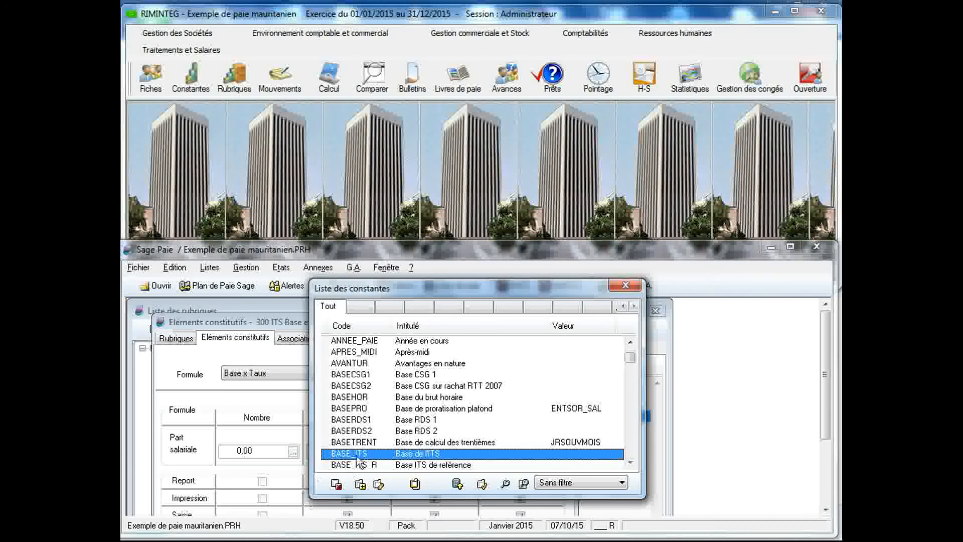
- Create a Tranche constant with code TAUX_ITS and title "Taux de l'ITS"
left_click(360, 484)
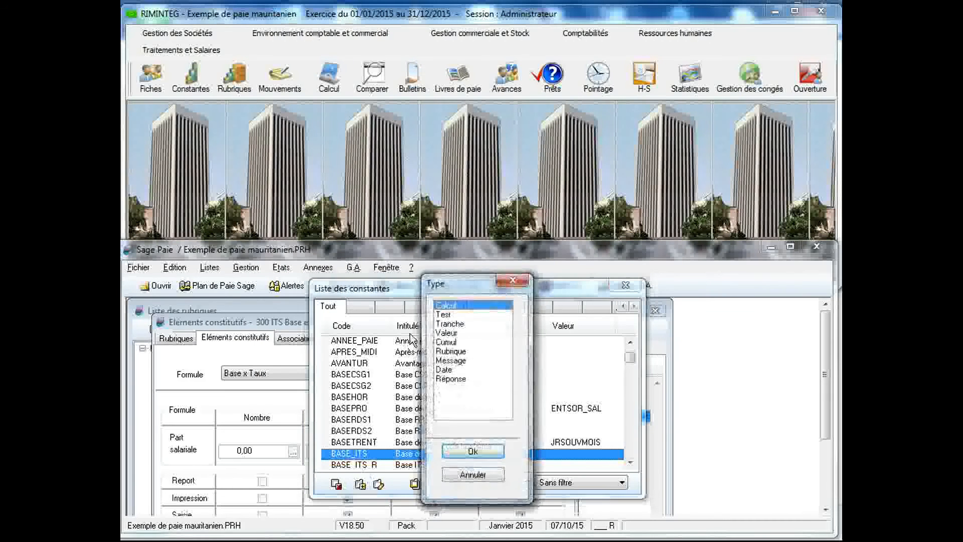
double_click(453, 324)
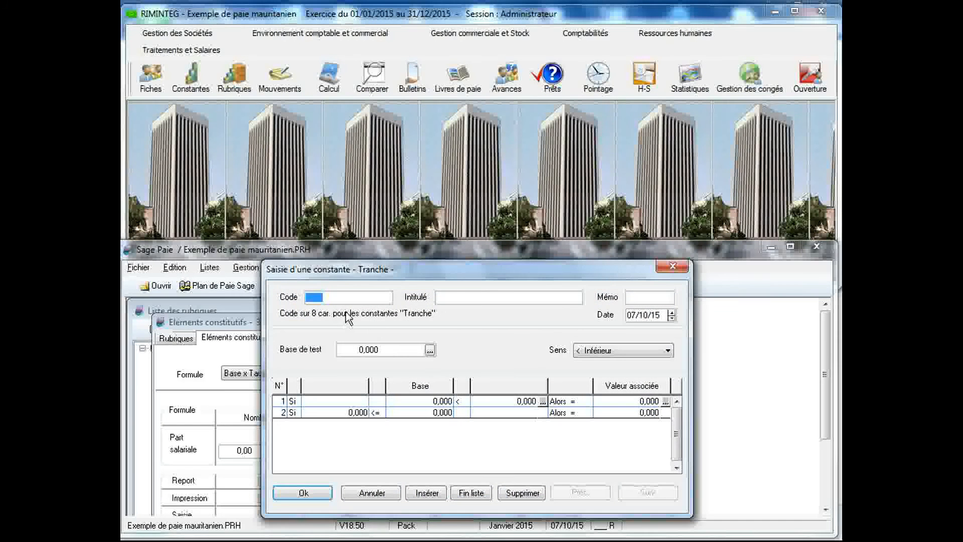
type("TAUX_ITS")
left_click(462, 298)
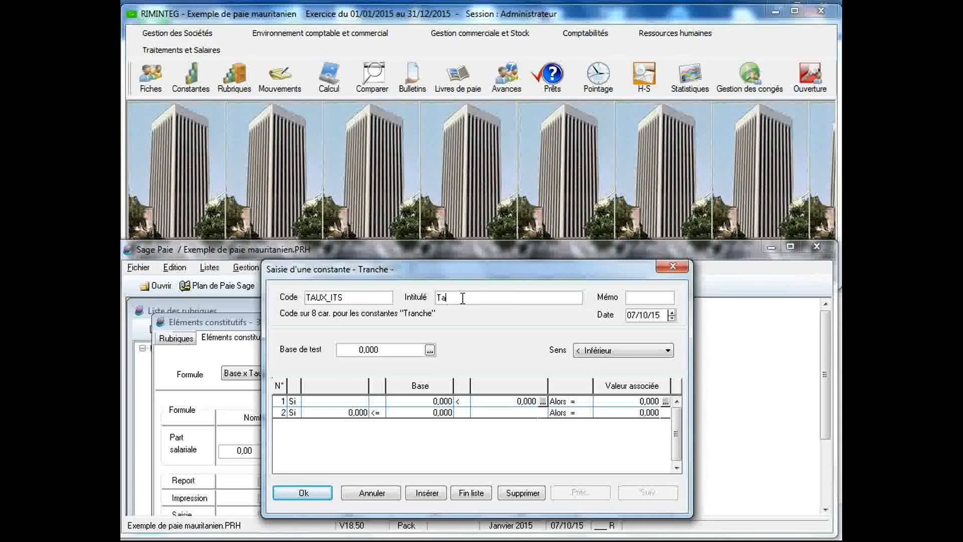
type("Taux de l'ITS")
- Choose BASE_ITS as the test base of TAUX_ITS and set its comparison direction to "<= Inférieur ou égal"
left_click(429, 350)
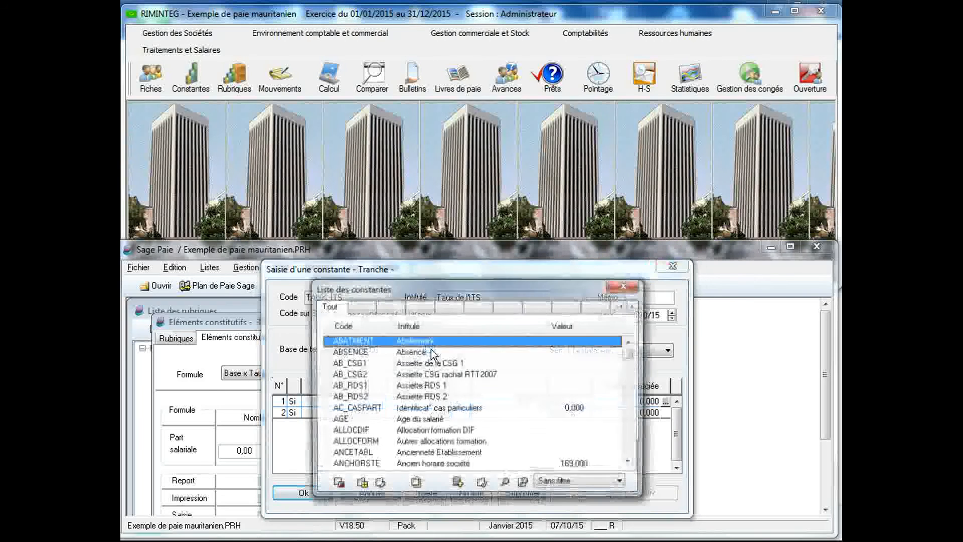
left_click_drag(631, 354, 633, 359)
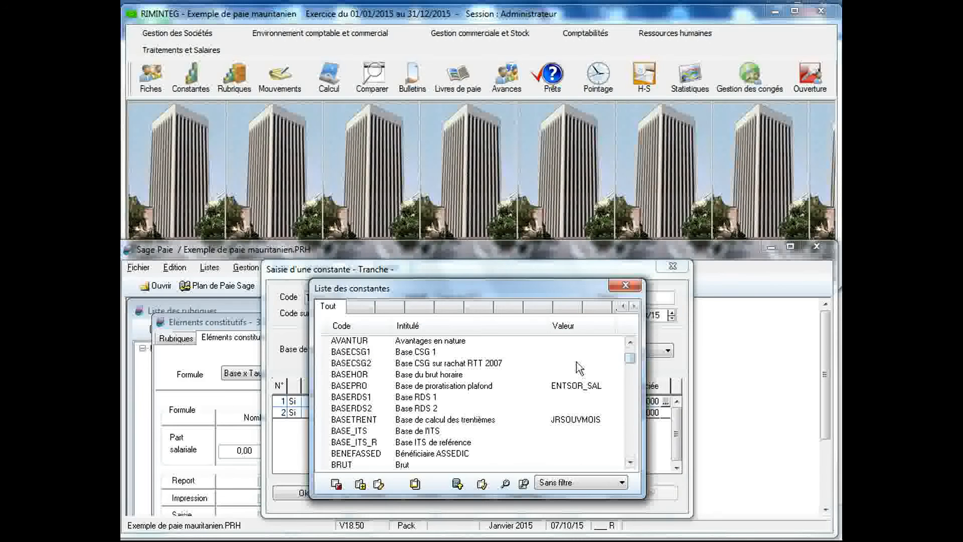
left_click(438, 430)
double_click(438, 431)
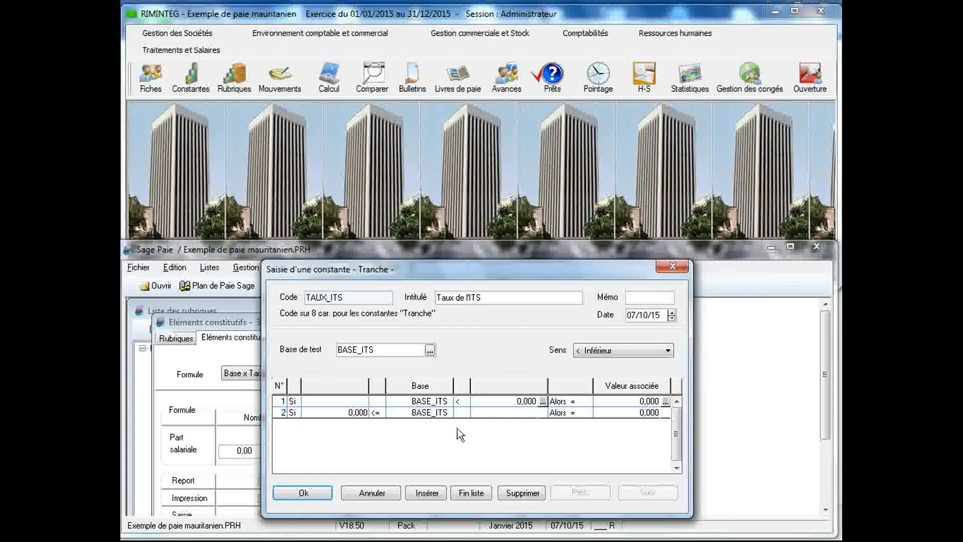
left_click(659, 351)
left_click(630, 373)
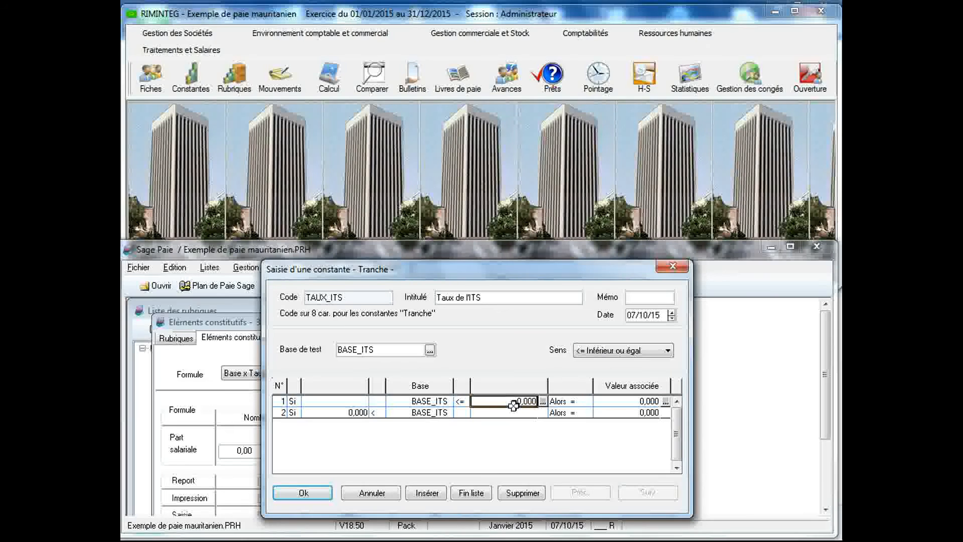
- Define the TAUX_ITS brackets with value 15 up to 90000 and an added second bracket with value 25 up to 210000
type("90000")
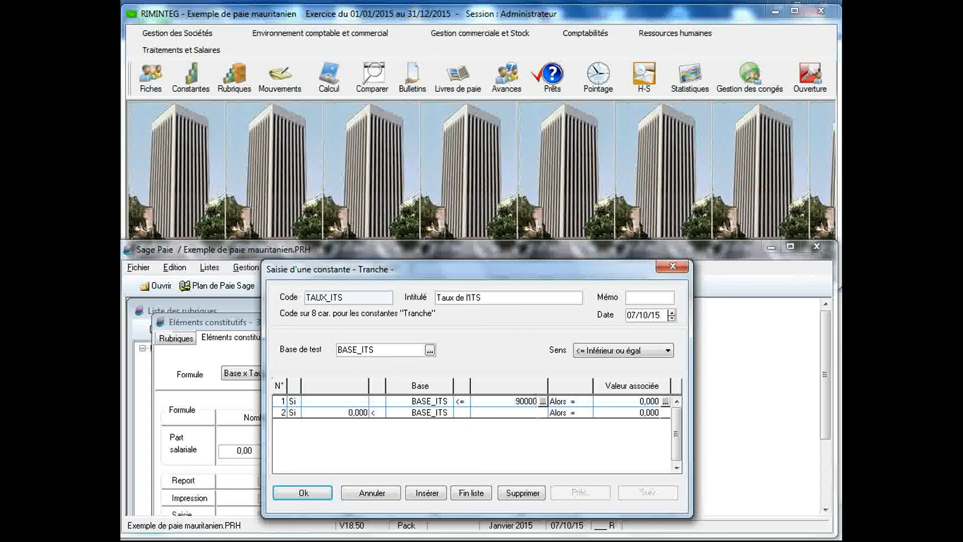
left_click(612, 401)
type("15")
left_click(467, 494)
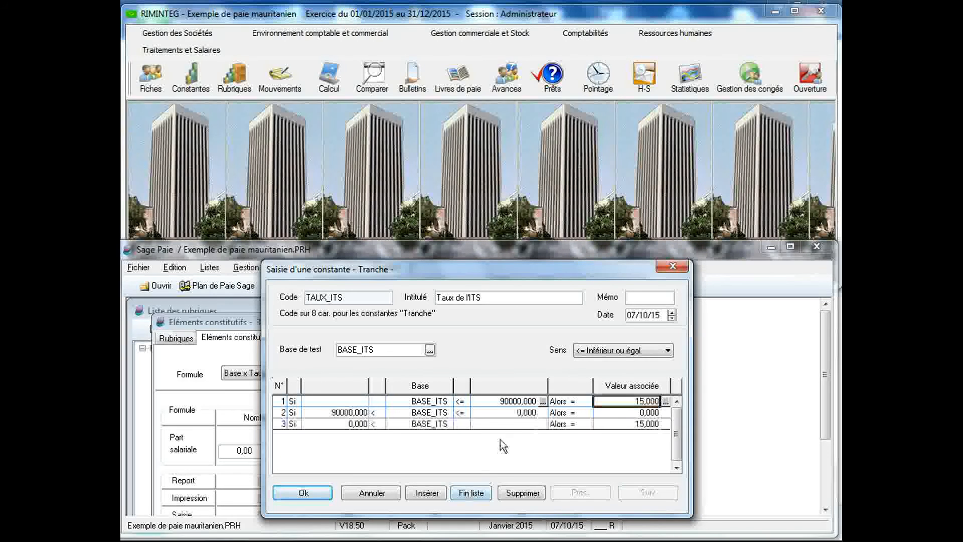
left_click(506, 413)
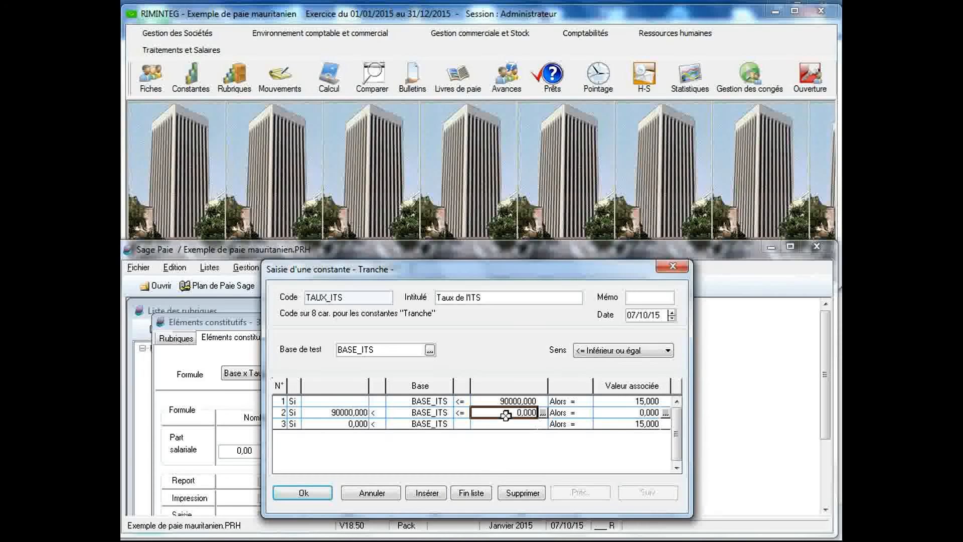
type("21000")
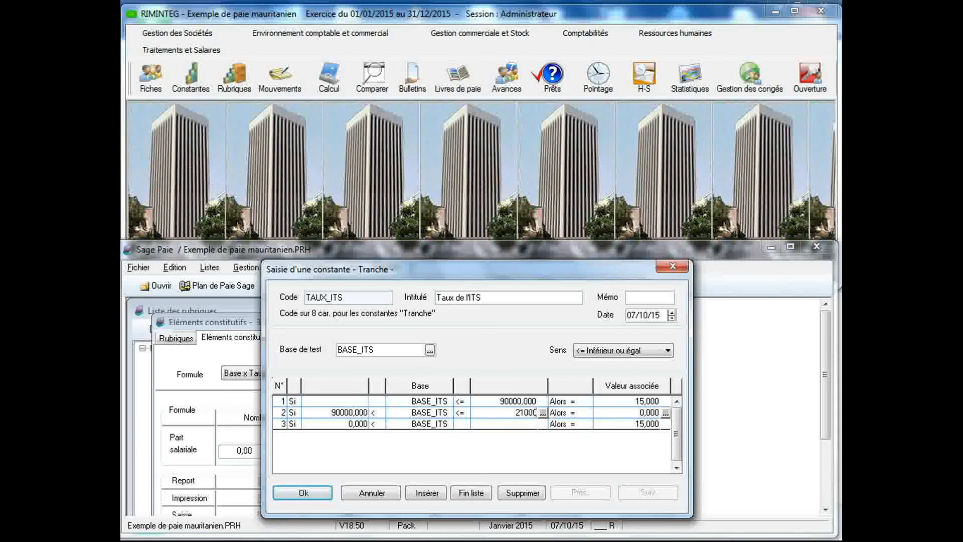
left_click(625, 413)
type("25")
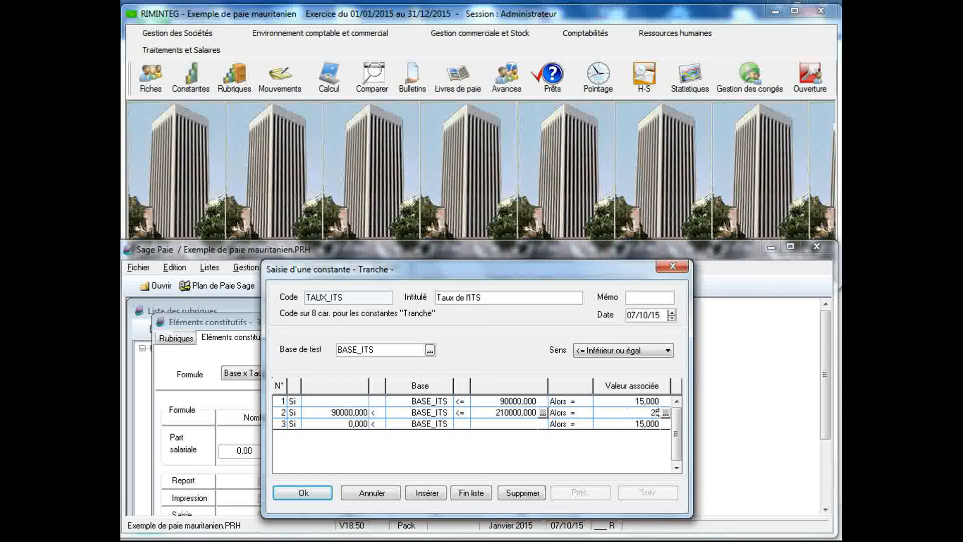
- Set the value of the last TAUX_ITS bracket to 40 and validate the constant
left_click(626, 424)
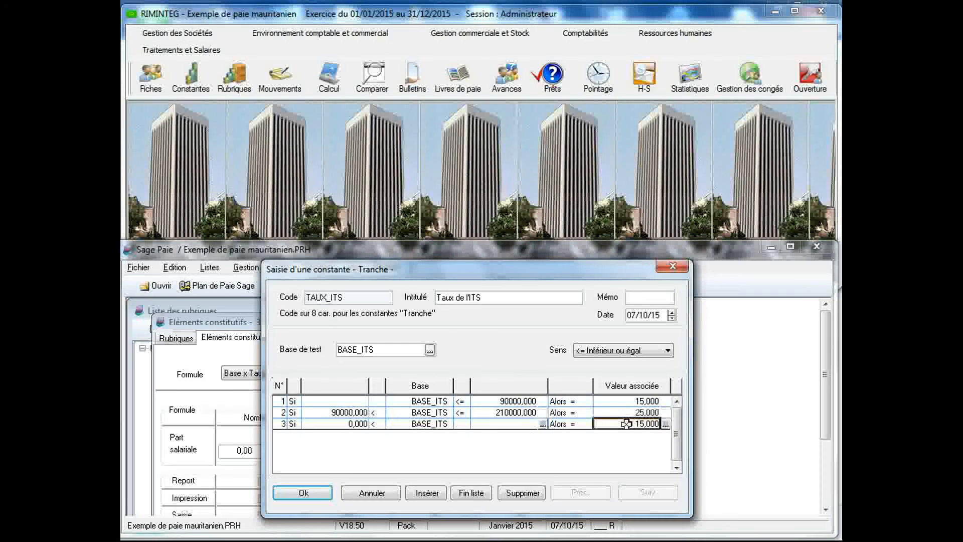
type("4")
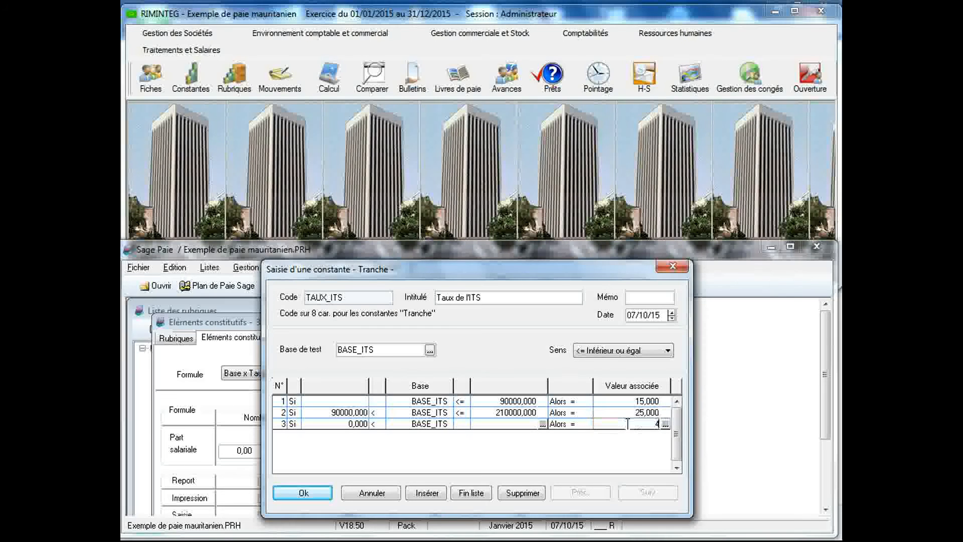
type("0")
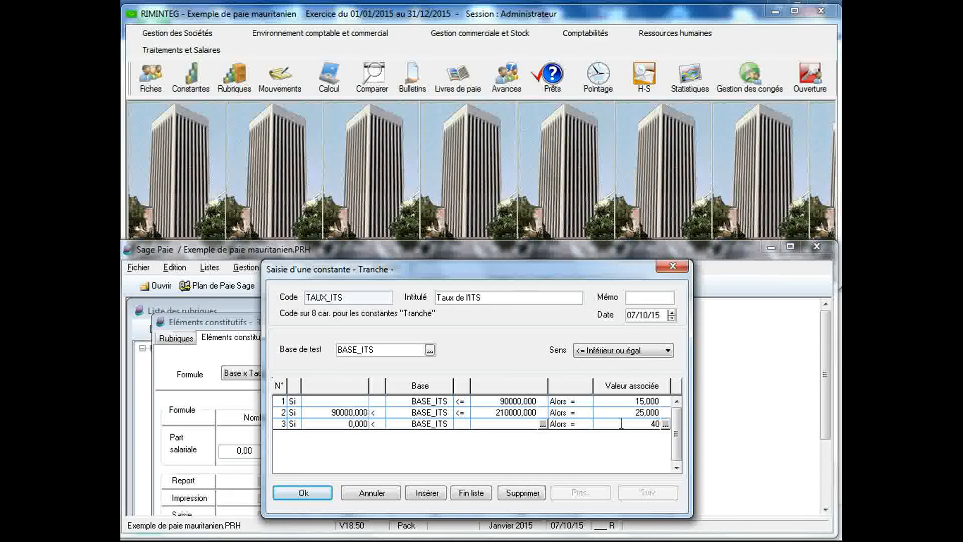
left_click(637, 412)
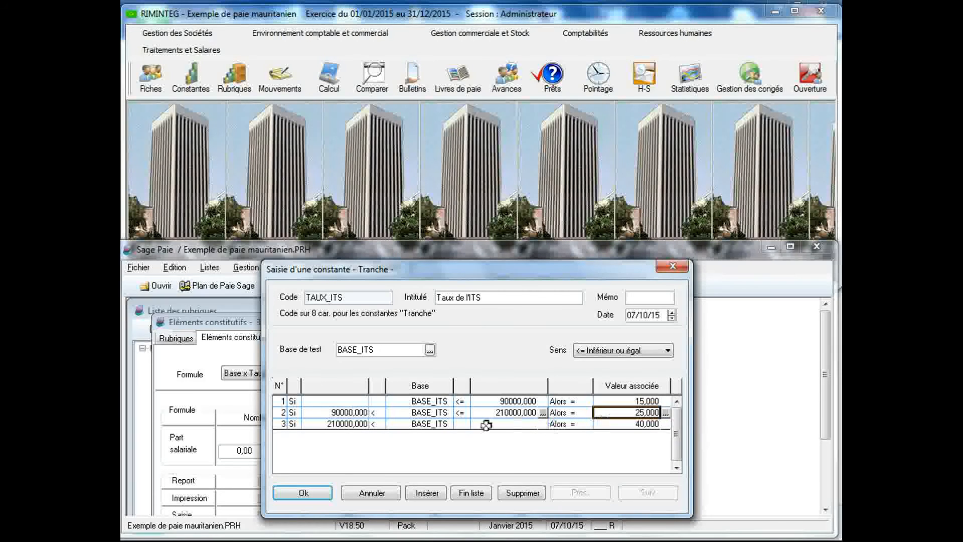
left_click(303, 494)
- Create a Tranche constant with code REDU_ITS and title "Réduction de l'ITS"
left_click(337, 484)
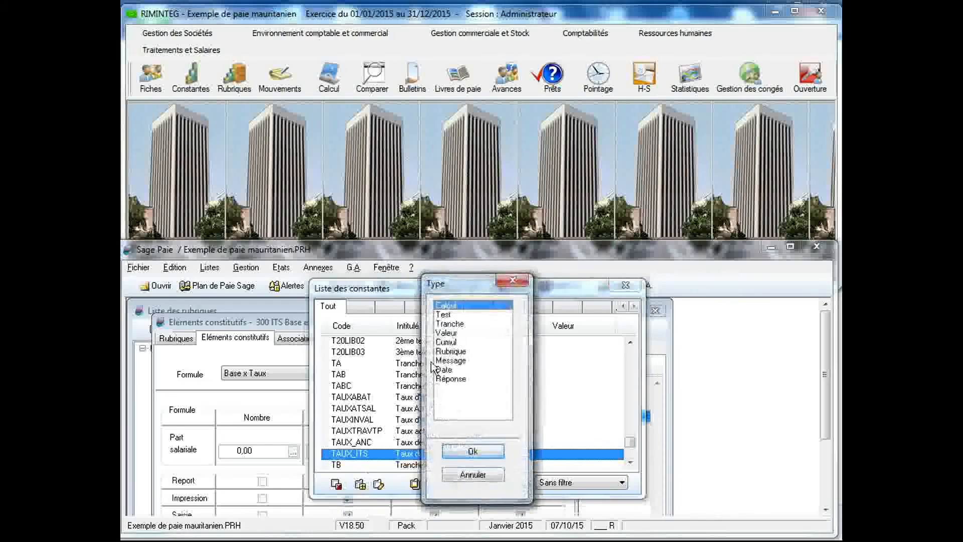
double_click(457, 324)
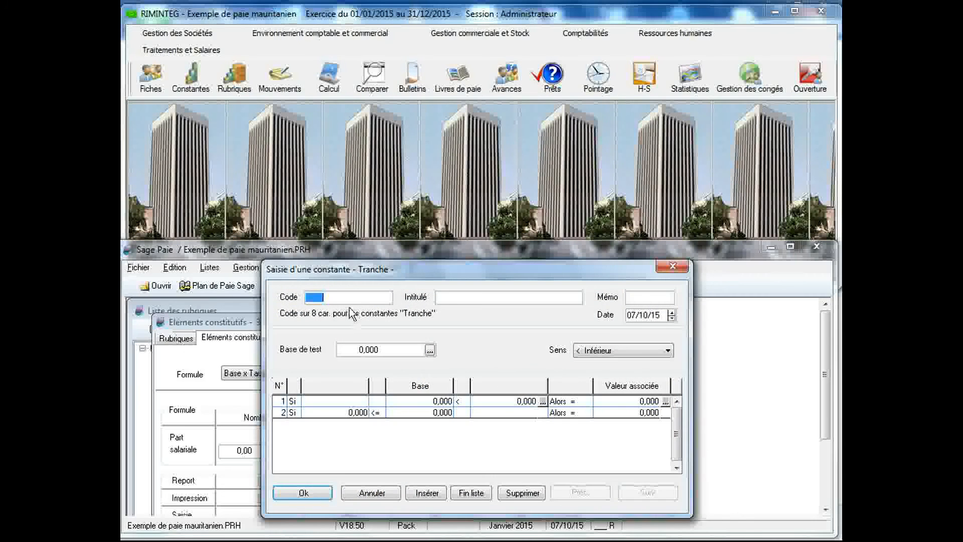
type("REDUC_IT")
double_click(345, 297)
left_click_drag(331, 297, 327, 298)
key("BackSpace")
left_click(345, 298)
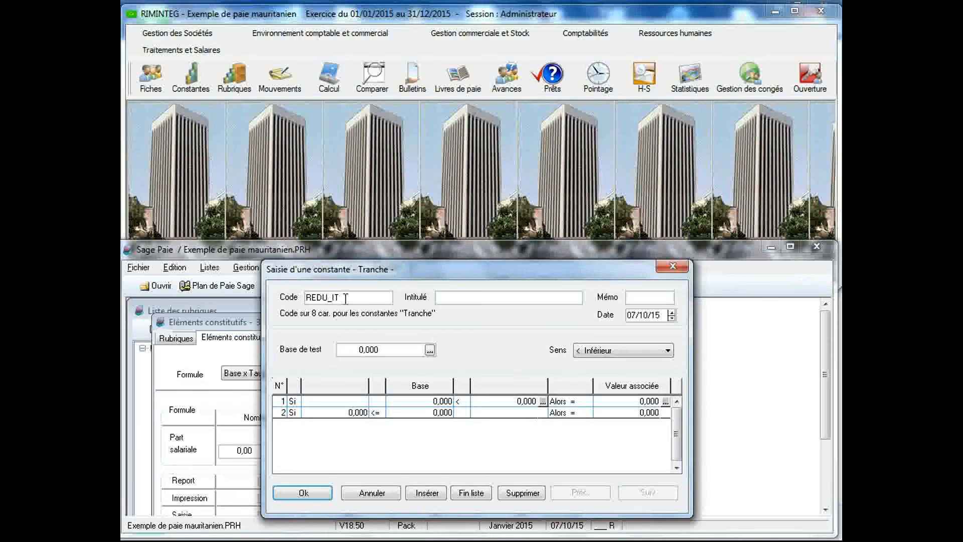
left_click(476, 299)
type("Réducti")
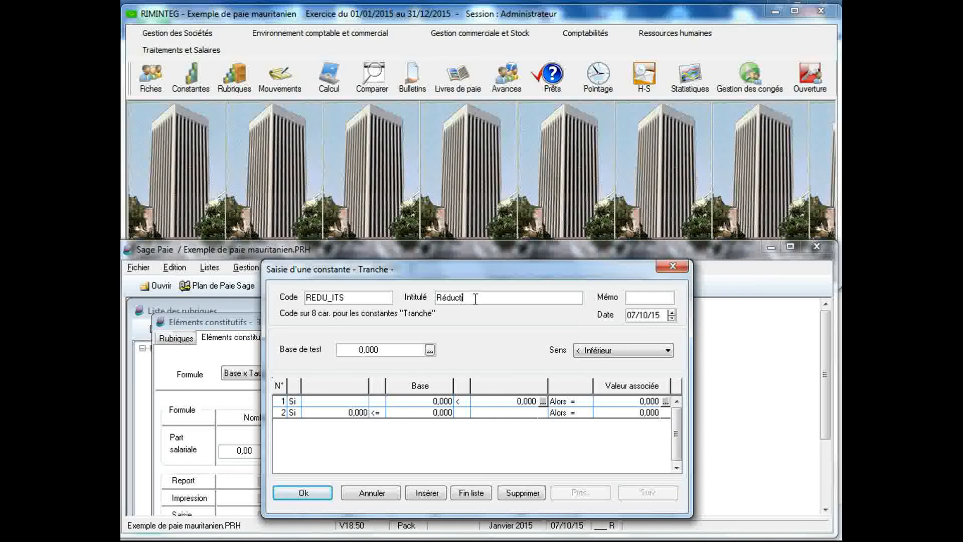
type("on de ")
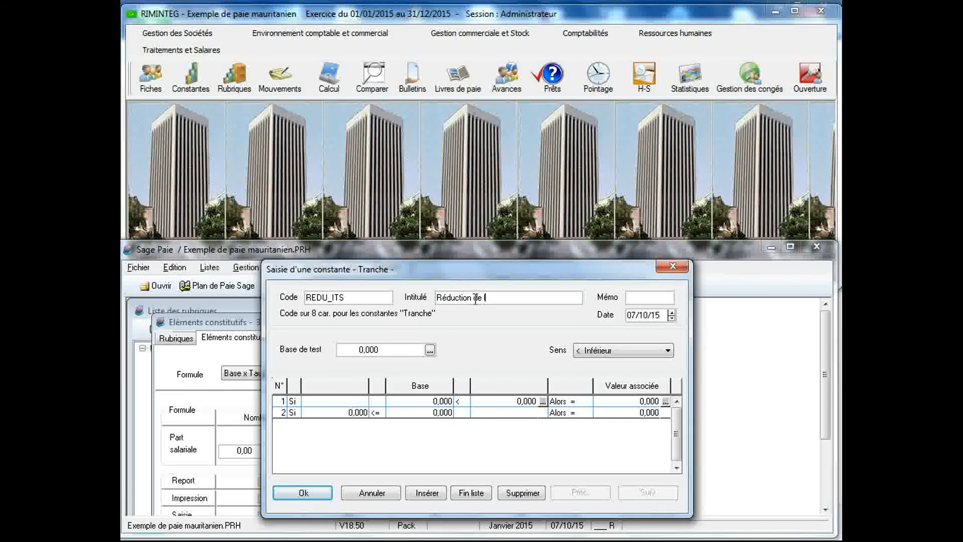
type("l'ITS")
- Choose BASE_ITS as the test base of REDU_ITS and set its comparison direction to "<= Inférieur ou égal"
left_click(430, 351)
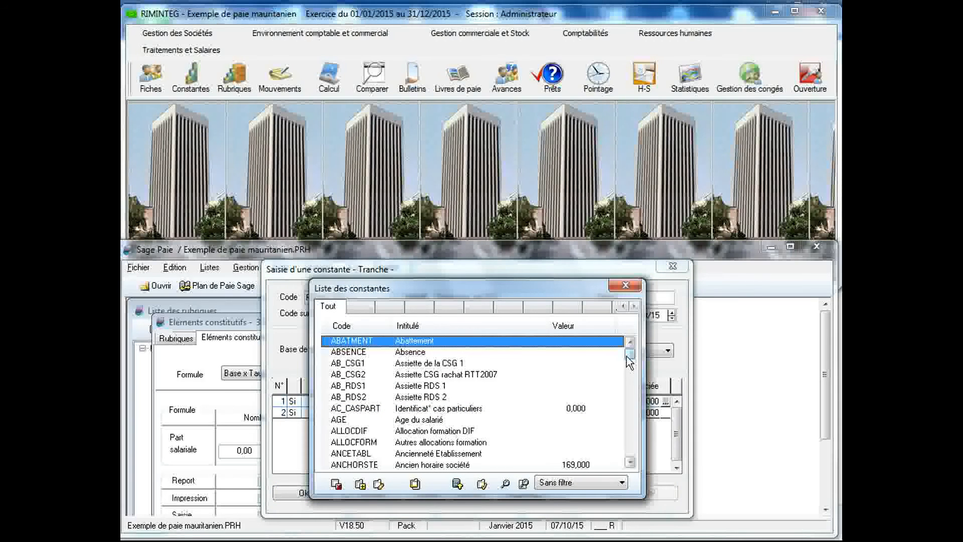
left_click_drag(630, 353, 630, 357)
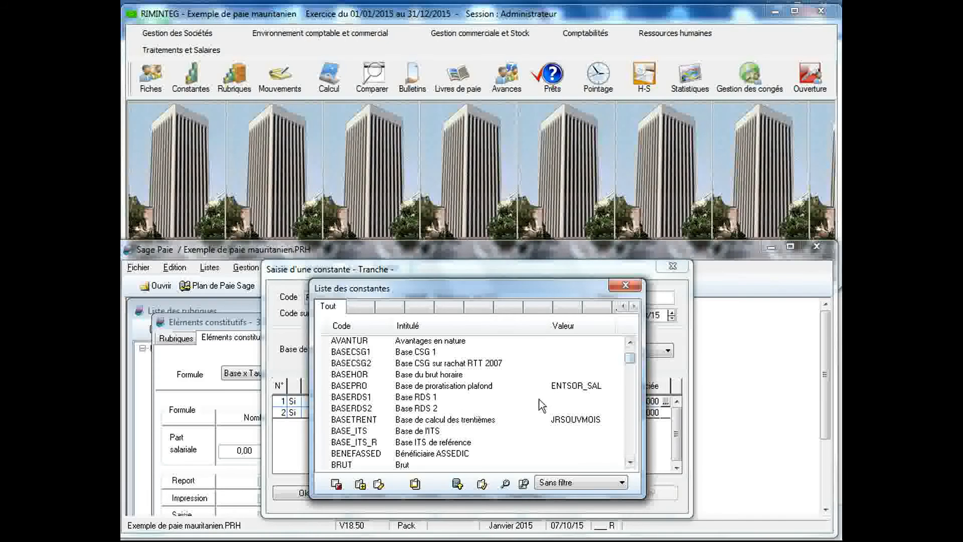
double_click(441, 431)
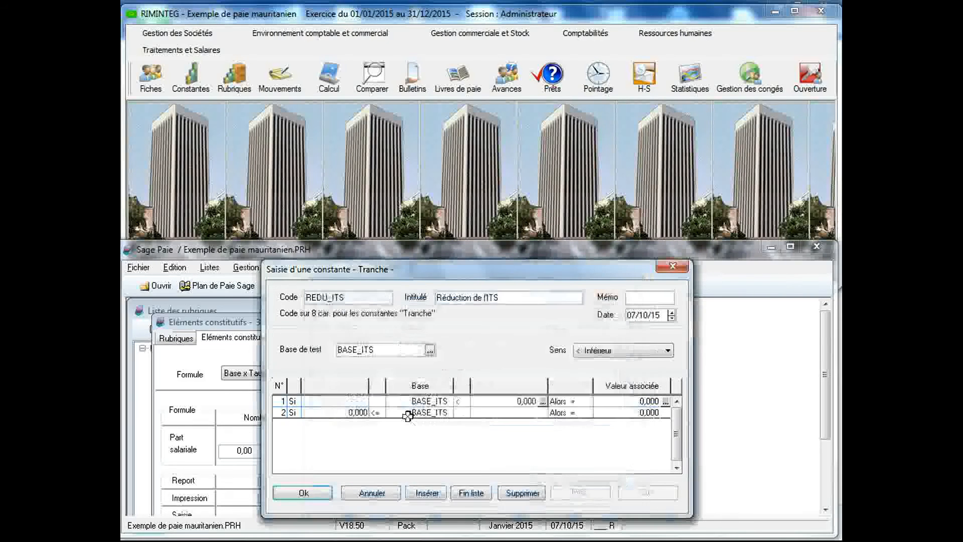
left_click(649, 352)
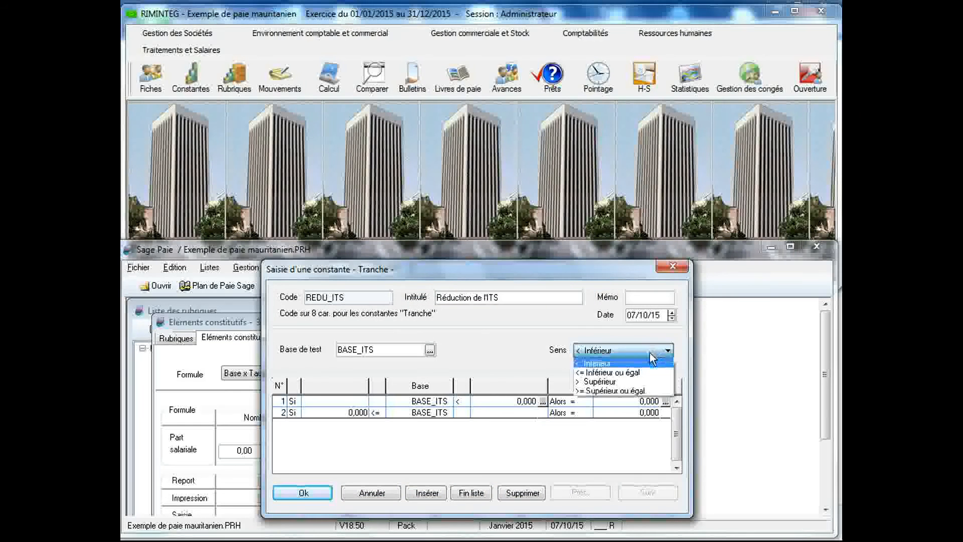
left_click(641, 372)
- Set the upper limit of the first REDU_ITS bracket to 90000 with value 0, and add another bracket
left_click(517, 401)
type("5")
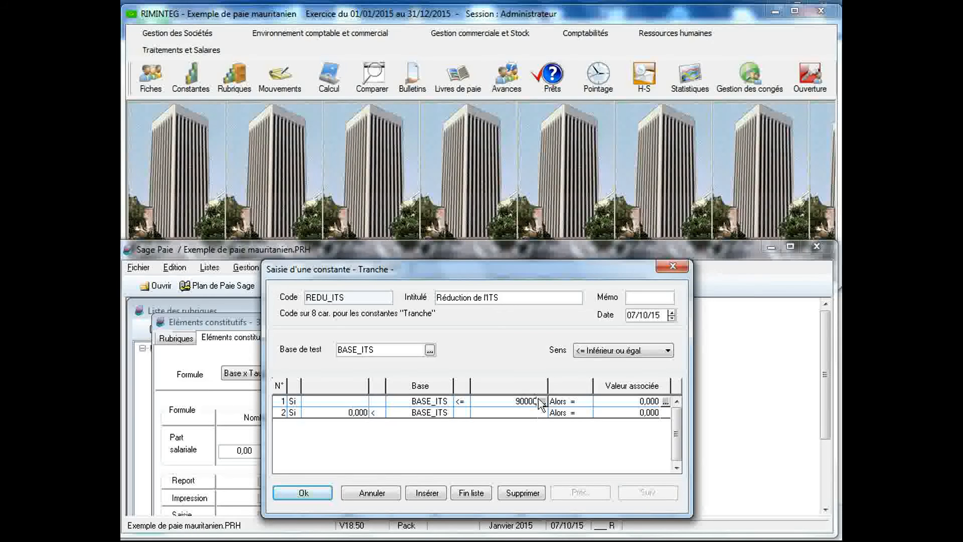
left_click(618, 401)
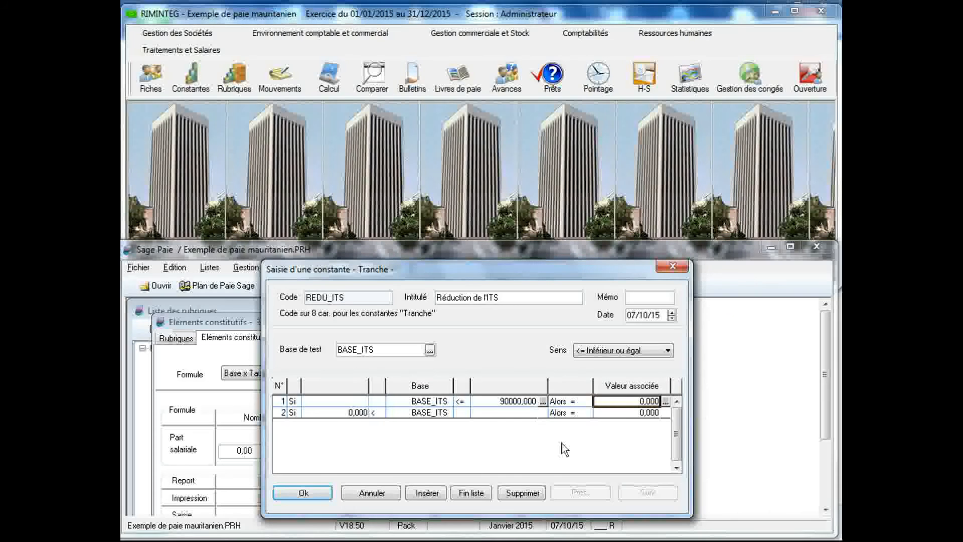
left_click(470, 494)
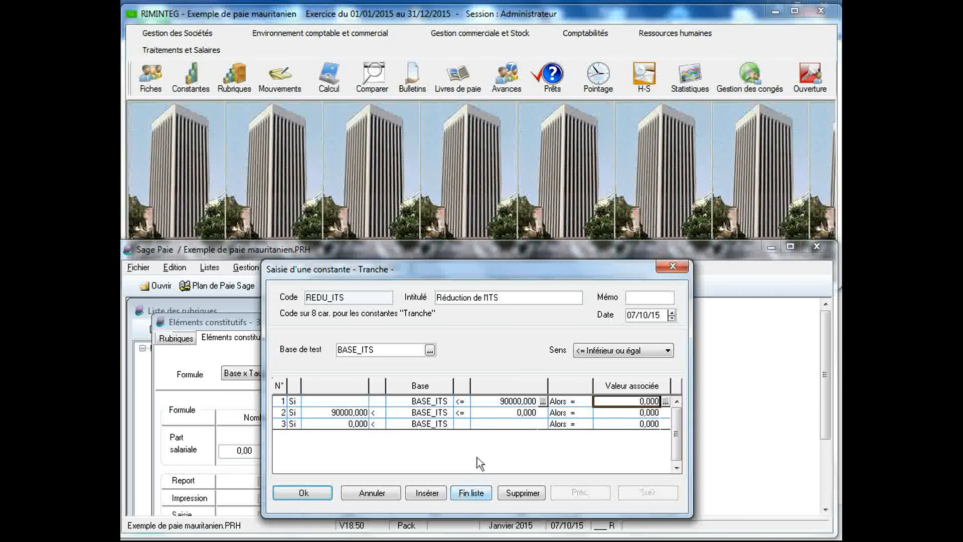
- Set the upper limit of the second REDU_ITS bracket to 210000 and its associated value to 9000
left_click(498, 413)
type("4")
type("10000")
left_click(614, 412)
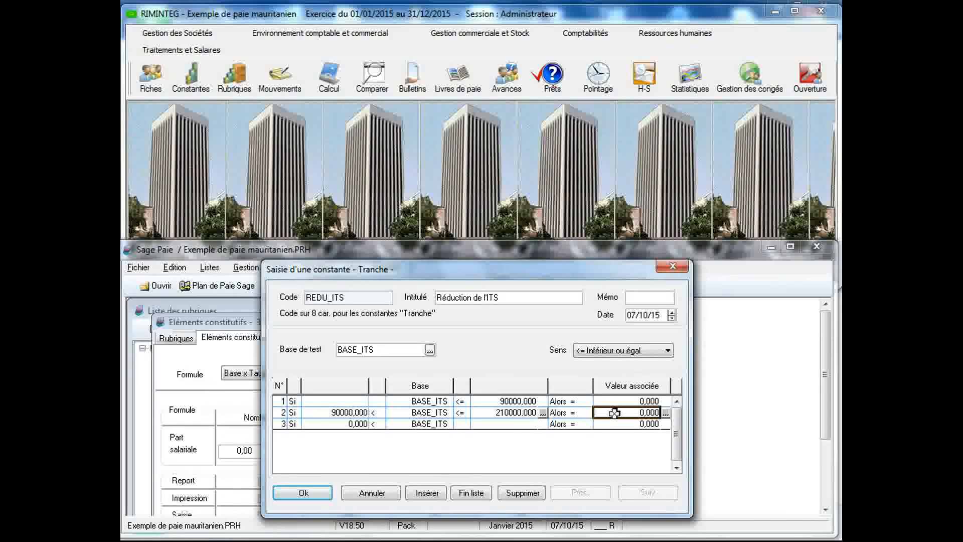
type("900")
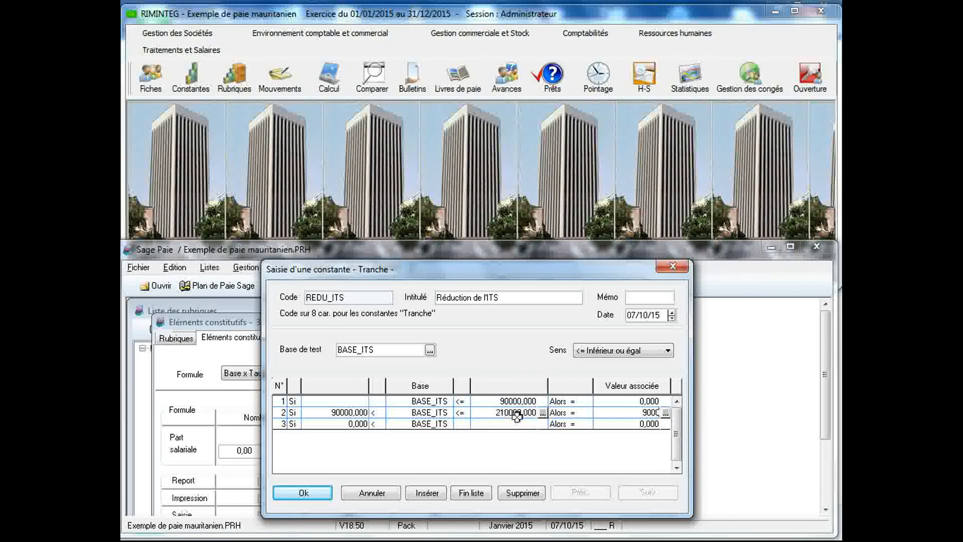
- Set the value of the last REDU_ITS bracket to 40500 and validate the constant
left_click(620, 424)
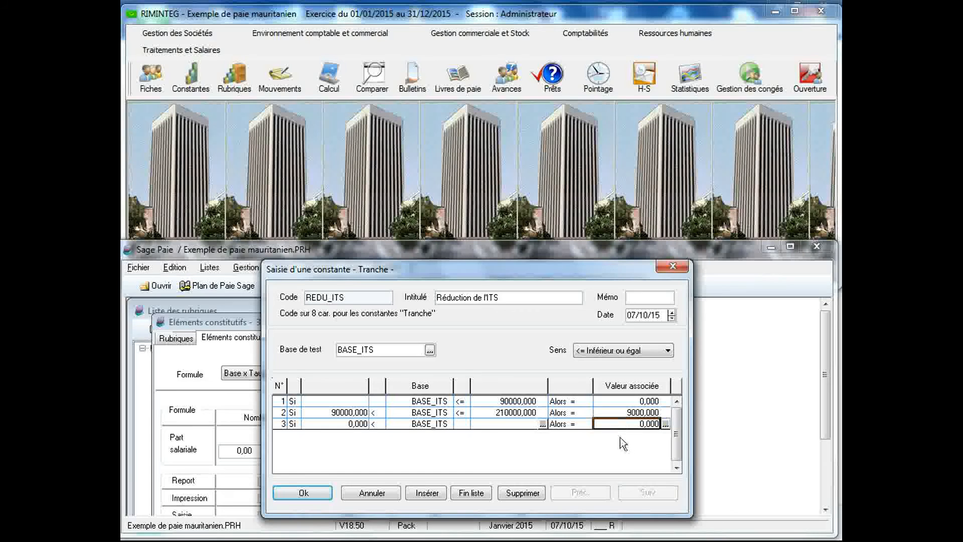
type("40500")
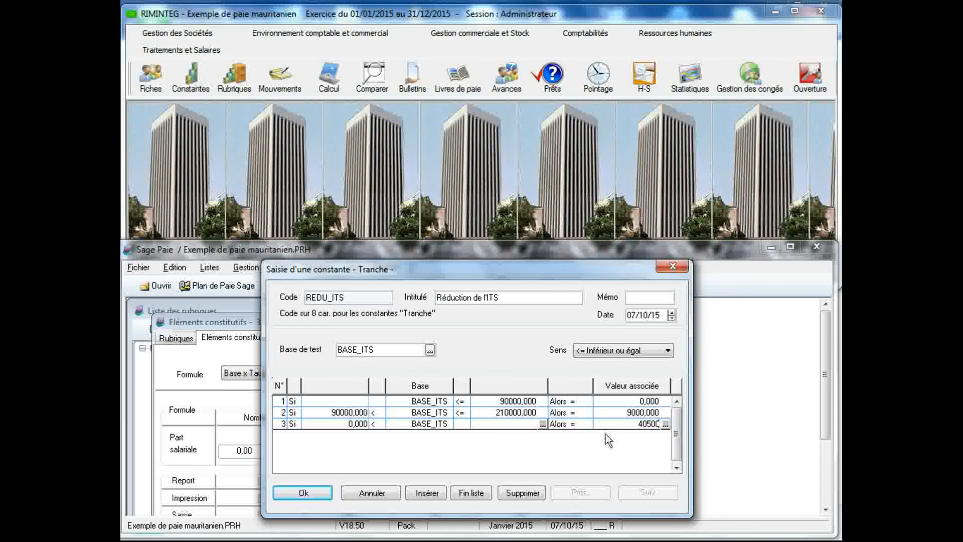
left_click(605, 413)
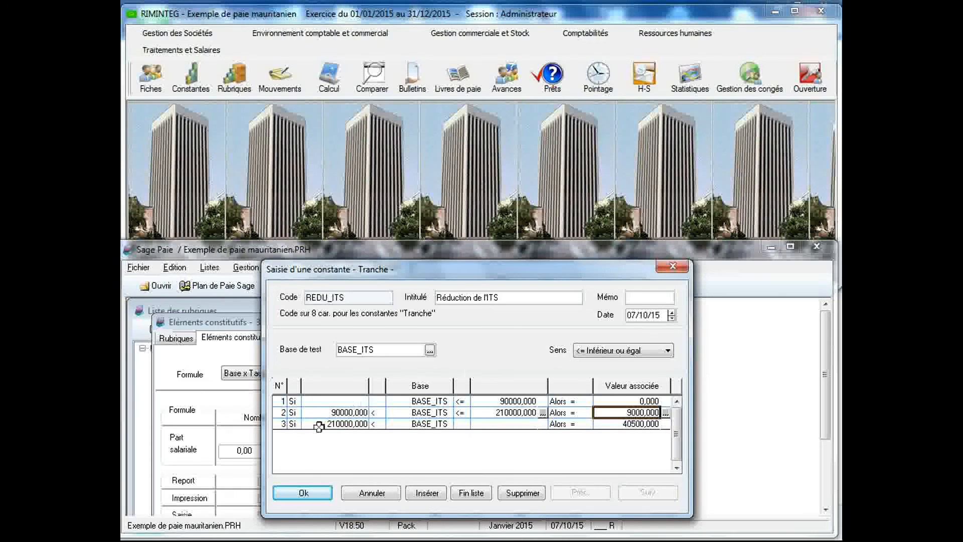
left_click(304, 493)
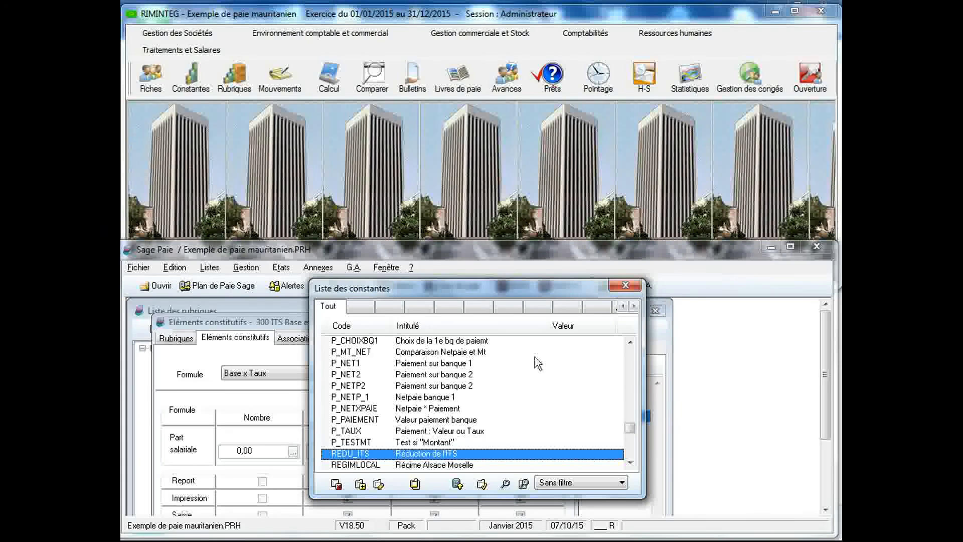
- Assign BASE_ITS as the base and TAUX_ITS as the rate in the formula of rubrique 300
left_click(625, 285)
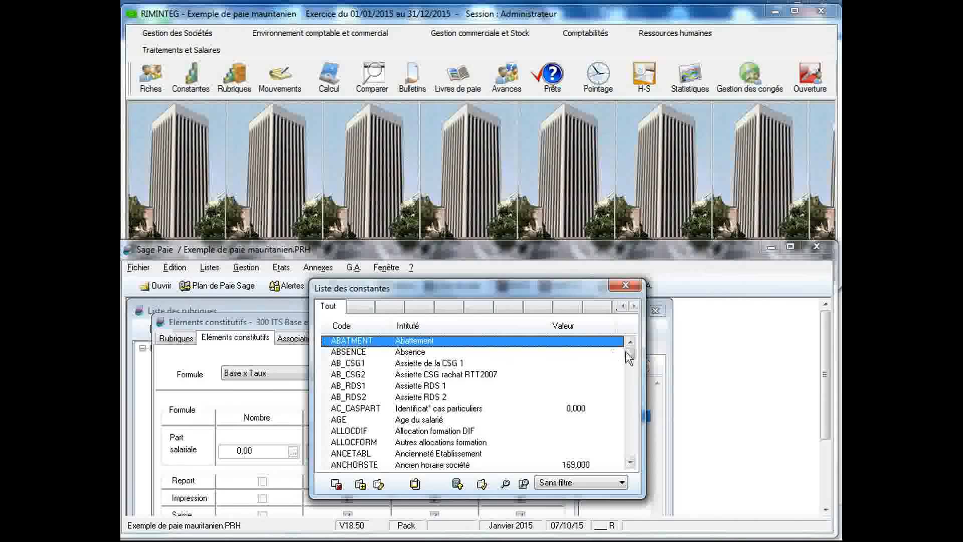
left_click_drag(630, 358, 631, 360)
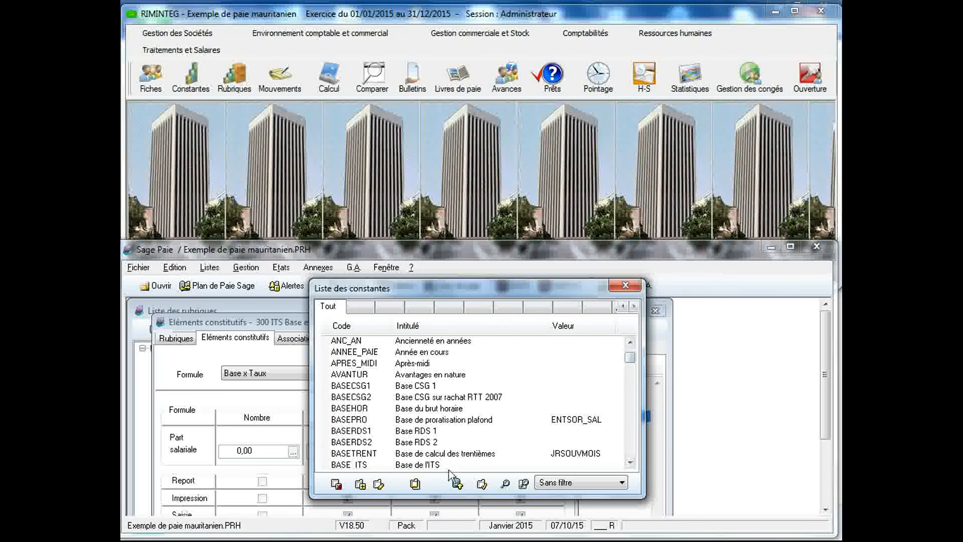
double_click(429, 465)
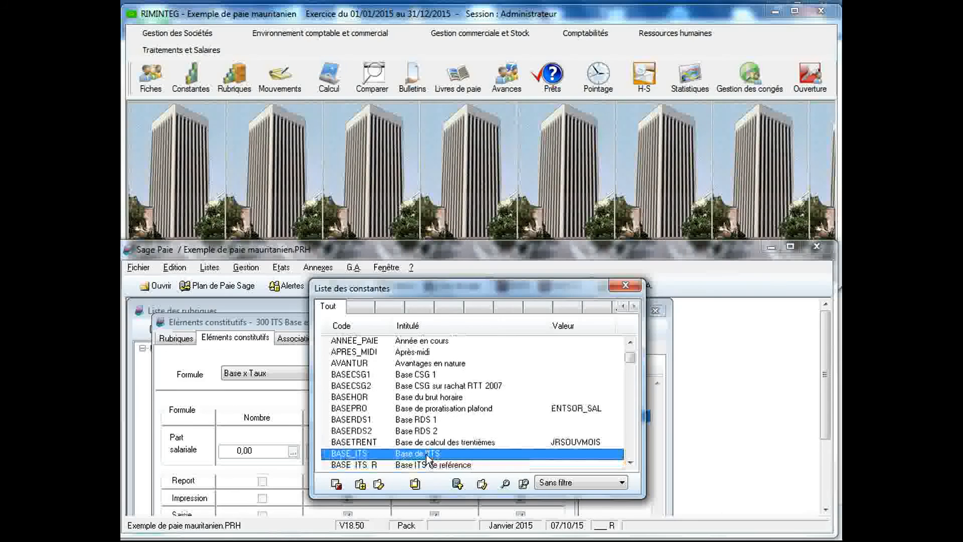
left_click(468, 452)
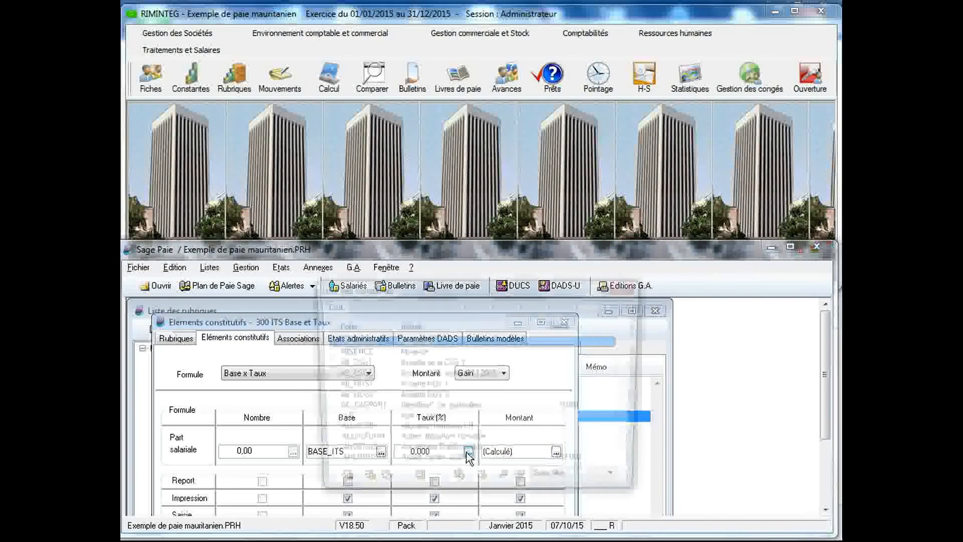
left_click_drag(631, 355, 632, 450)
double_click(434, 379)
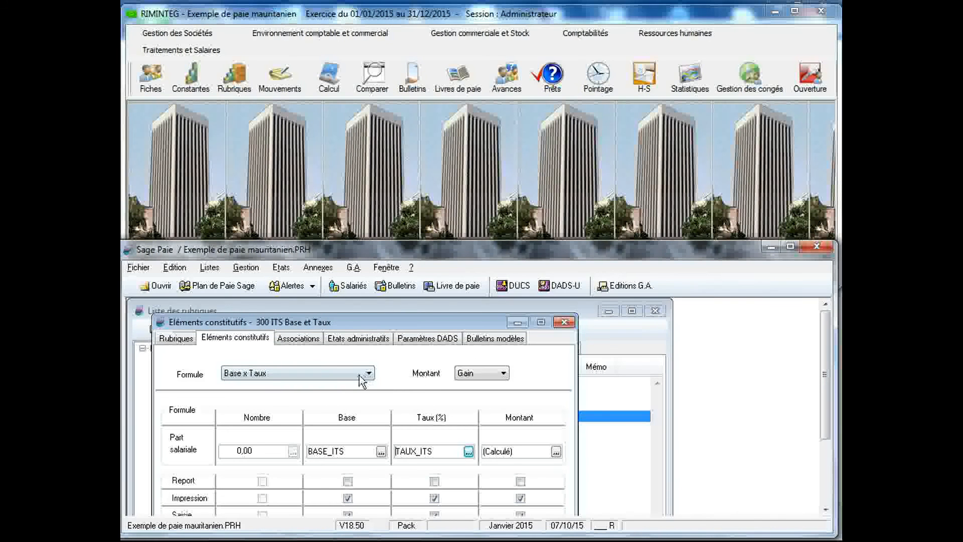
- Set the amount of rubrique 300 to Retenue and its association with Net à payer to Non
left_click(503, 373)
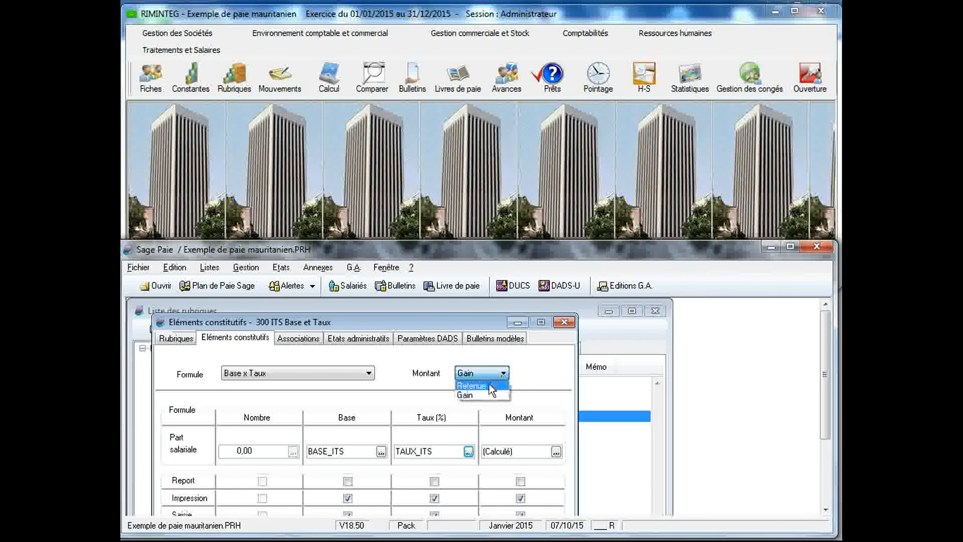
left_click(490, 384)
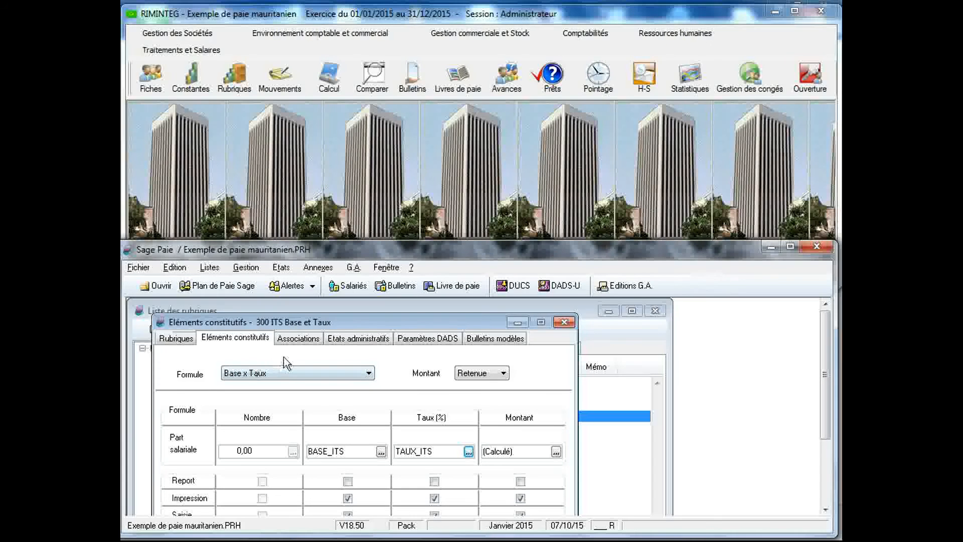
left_click(287, 339)
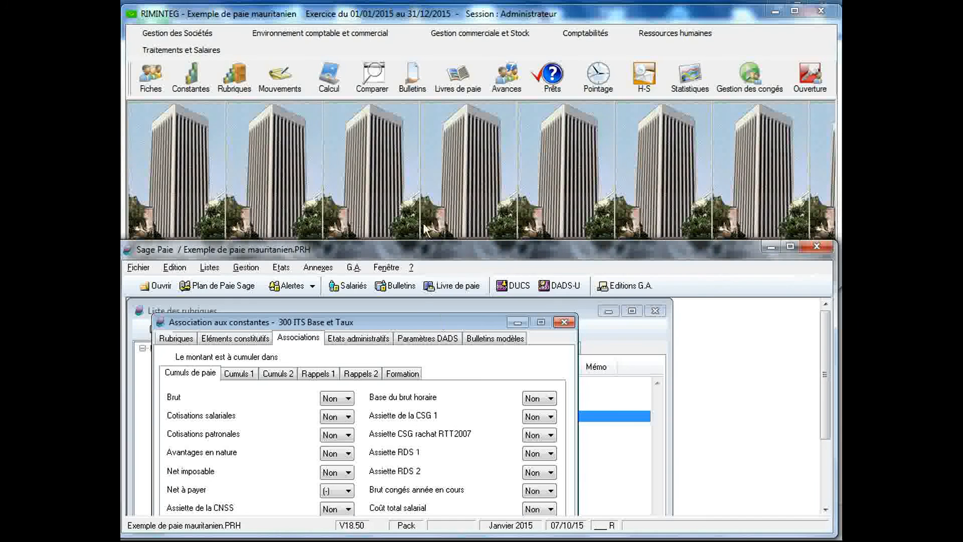
left_click_drag(422, 241, 431, 180)
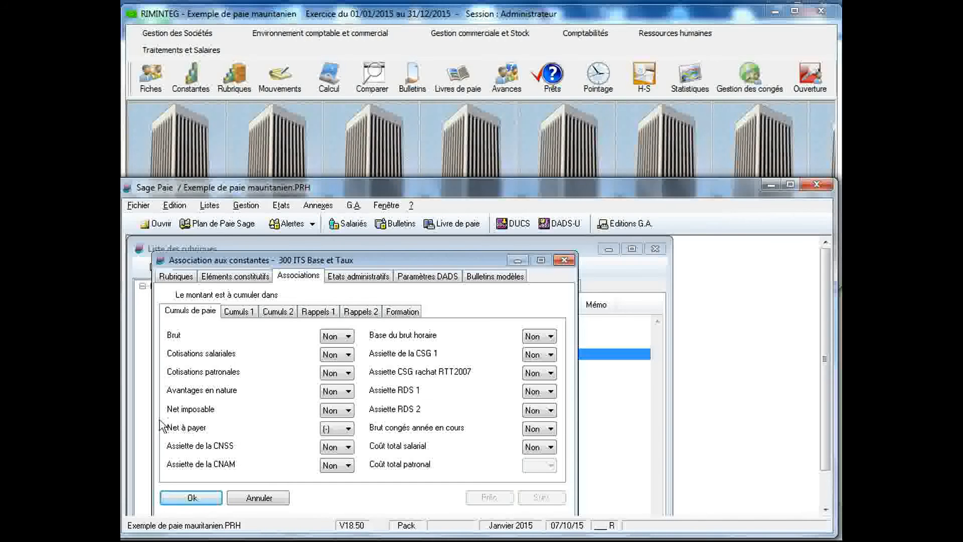
left_click(346, 429)
left_click(345, 451)
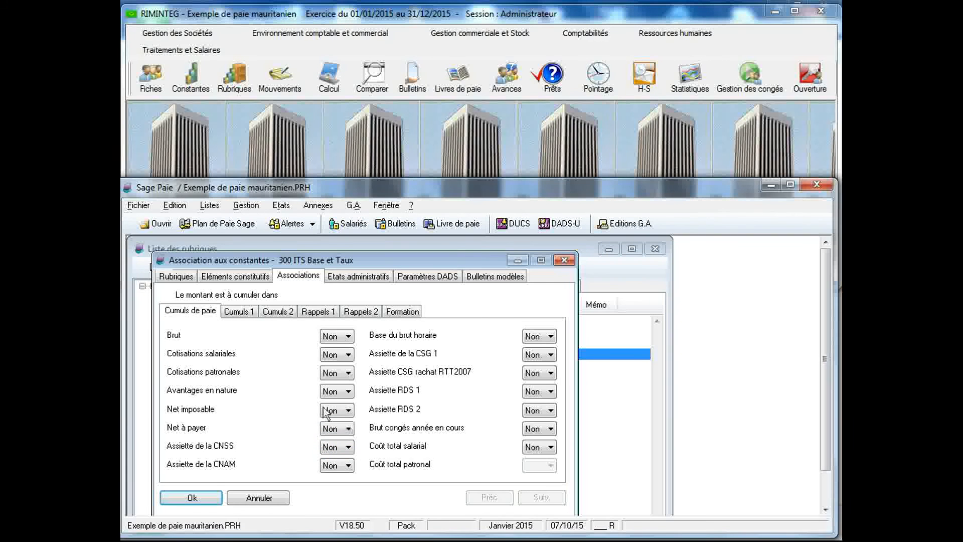
left_click(240, 311)
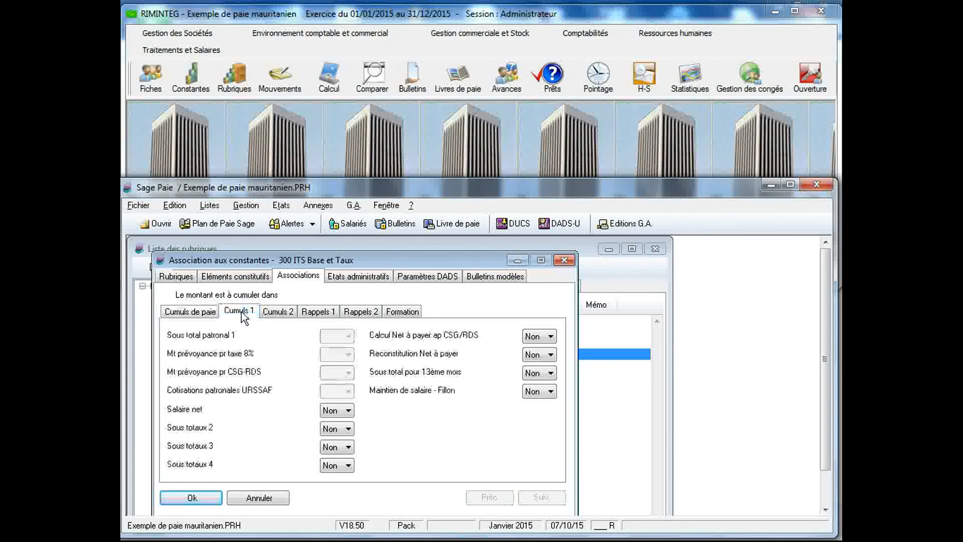
left_click(196, 311)
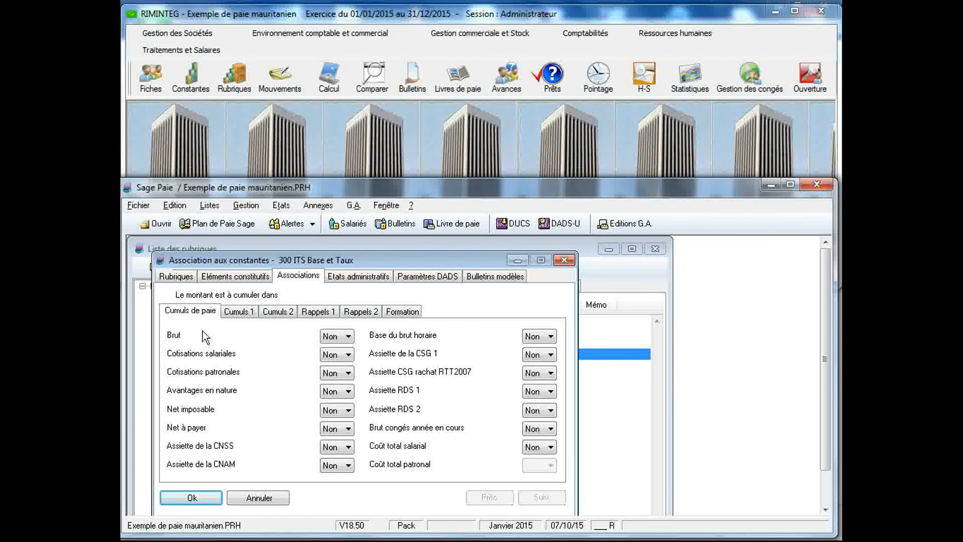
- Set the Imprimable property of rubrique 300 to Jamais and validate the rubrique
left_click(189, 278)
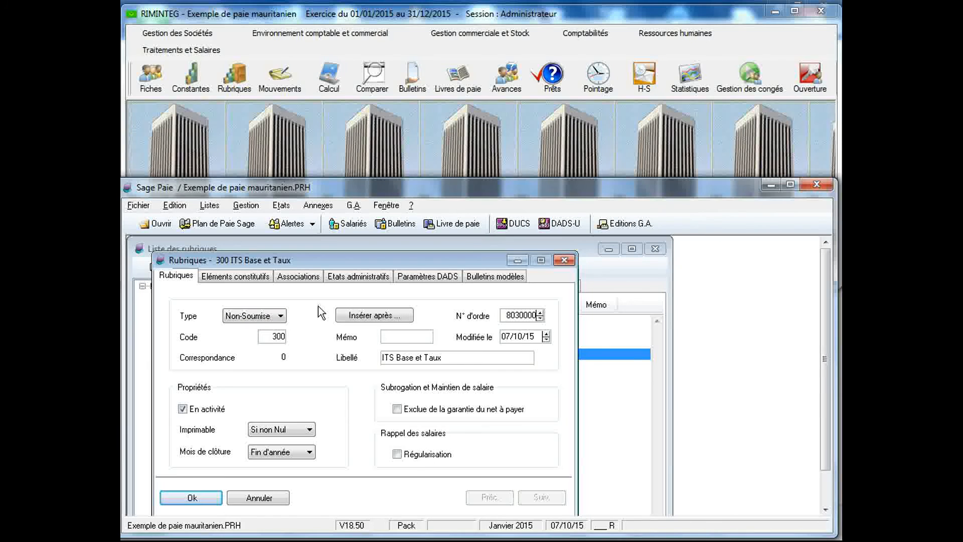
left_click(231, 279)
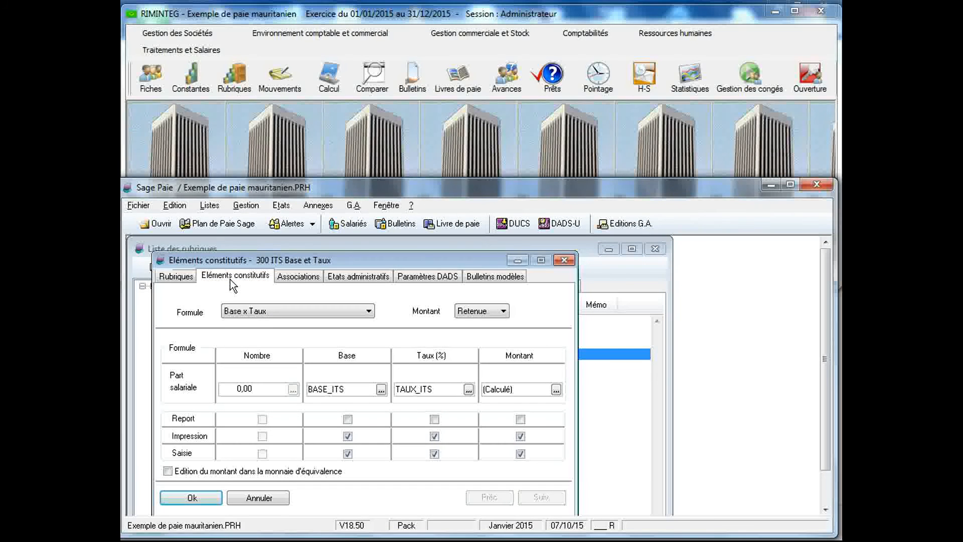
left_click(182, 280)
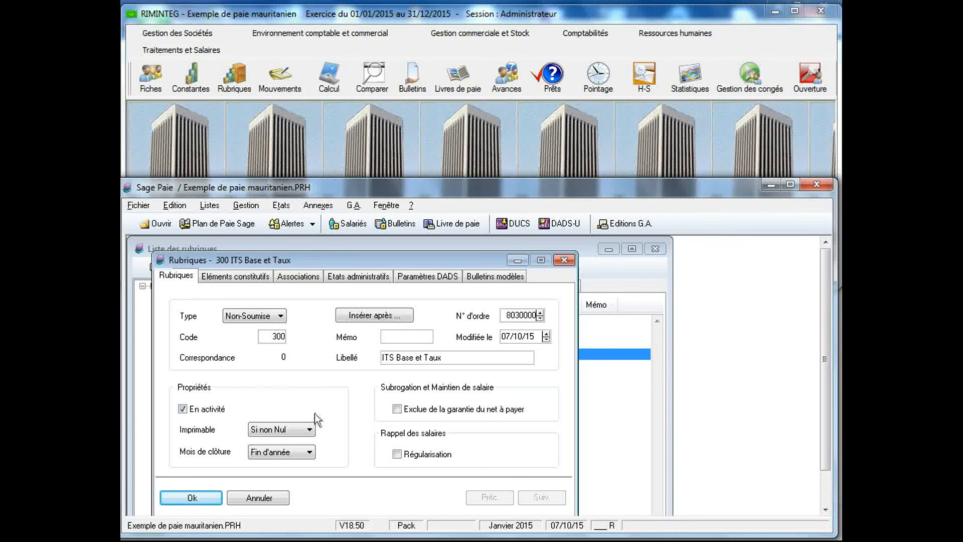
left_click(309, 430)
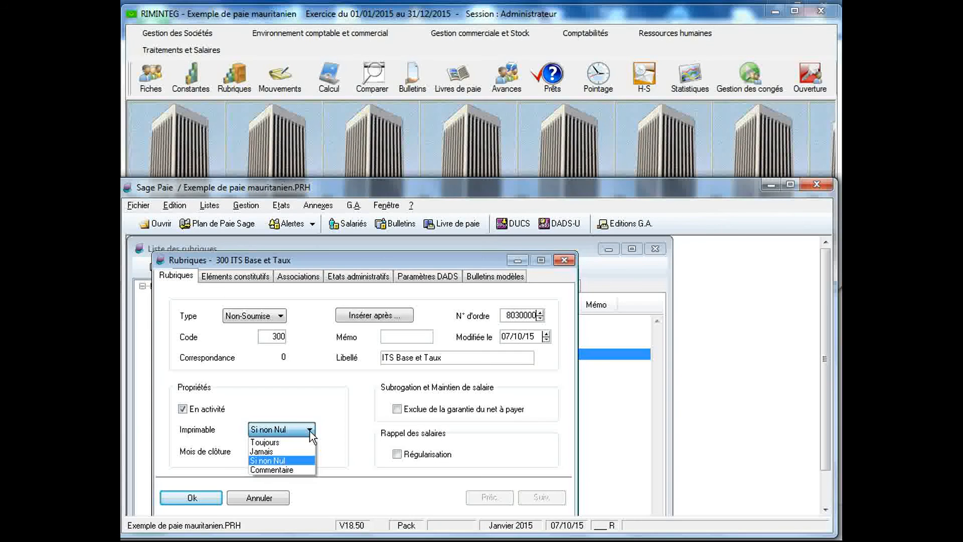
left_click(288, 454)
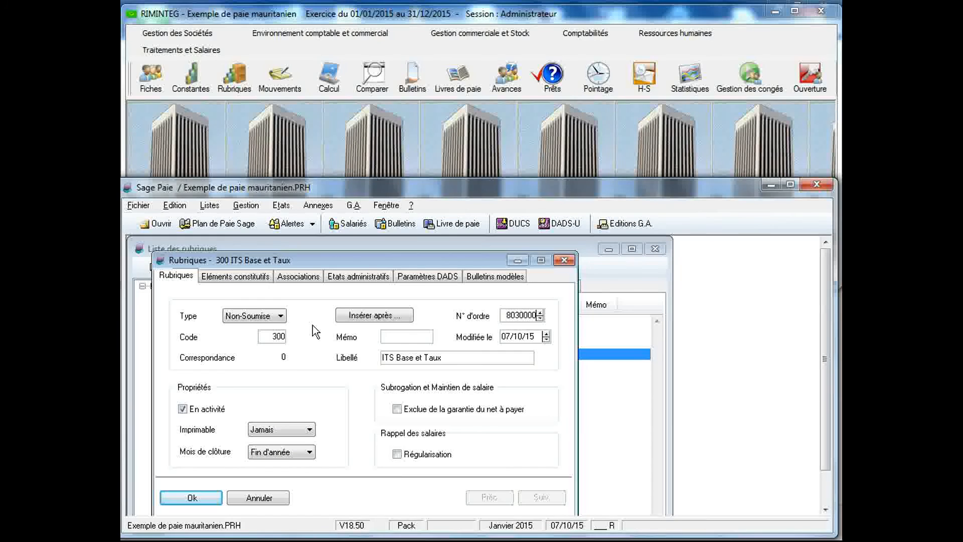
left_click(242, 281)
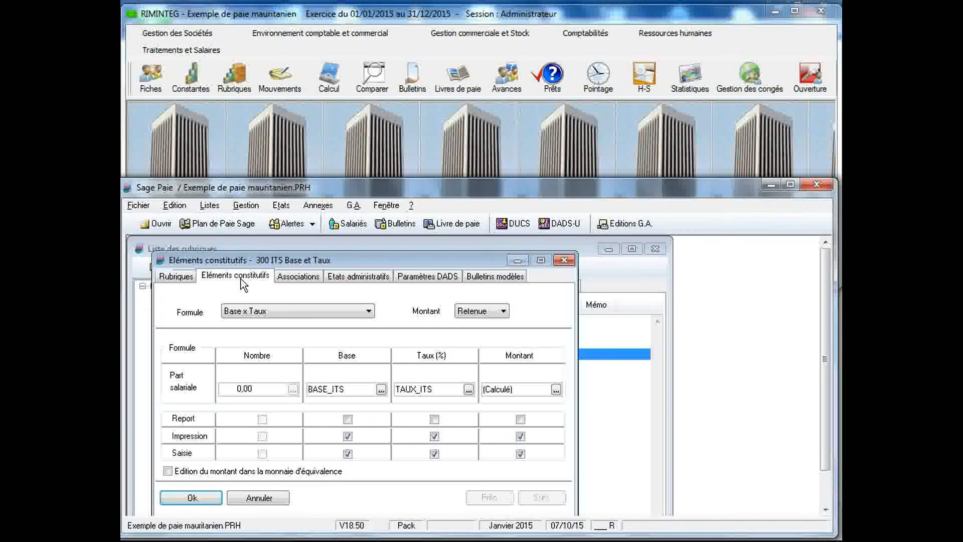
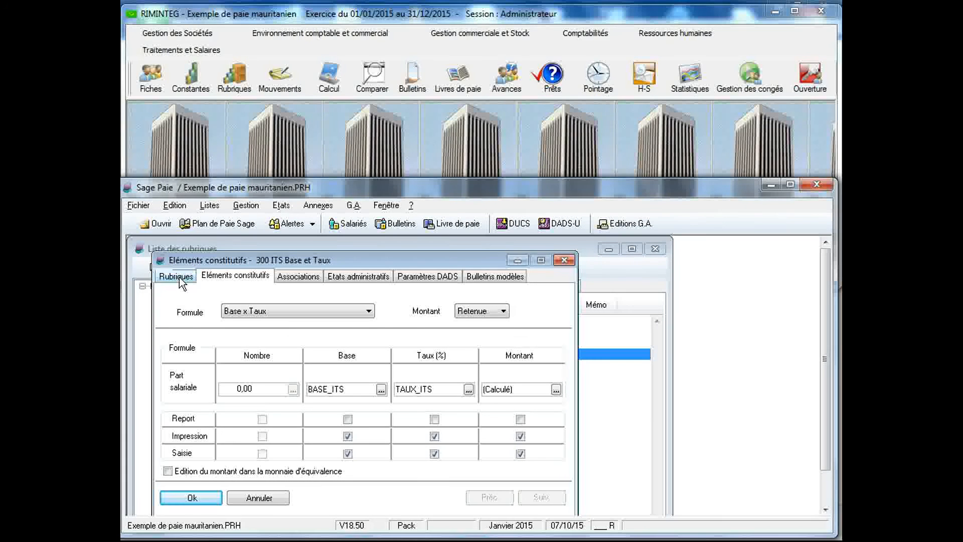
left_click(177, 277)
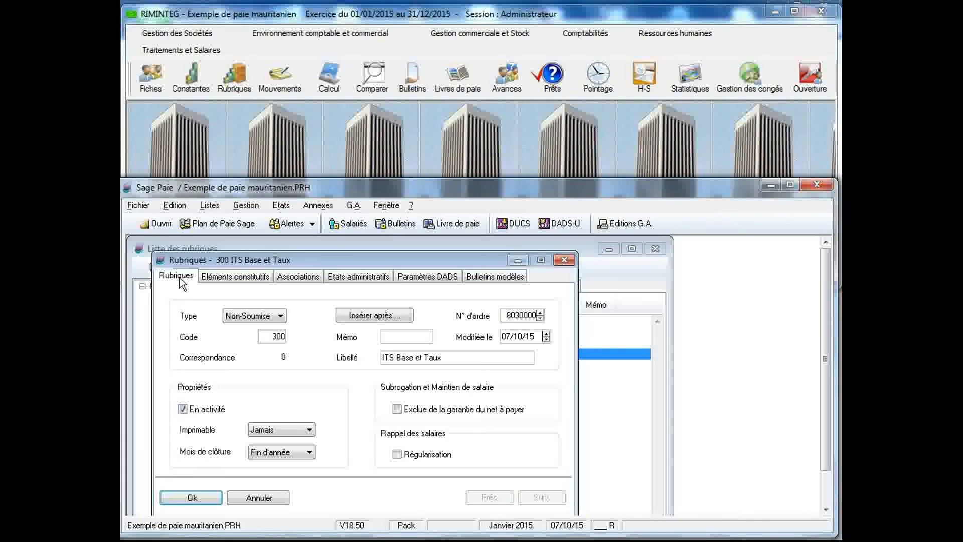
left_click(192, 498)
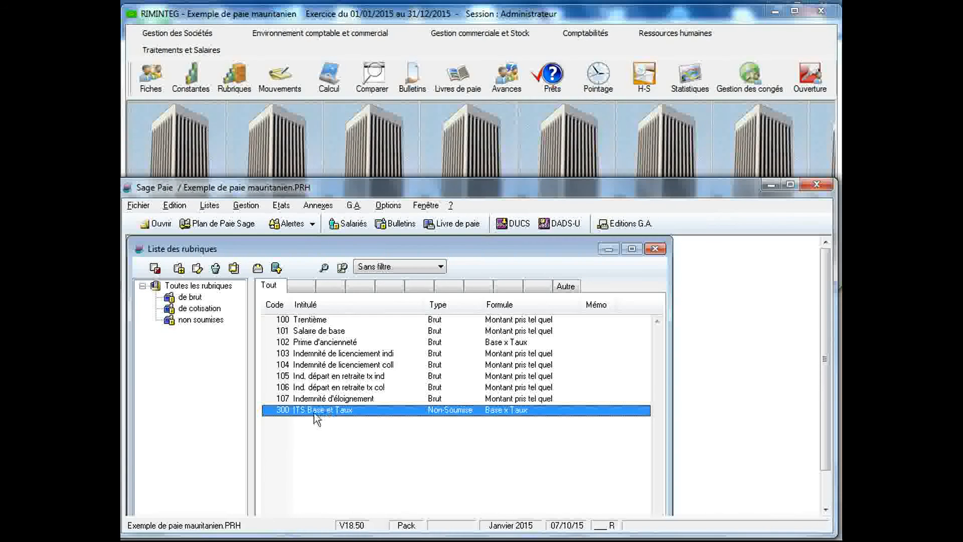
- Create a rubrique of type Non-Soumise with code 301 and label "Retenue de l'ITS"
left_click(179, 268)
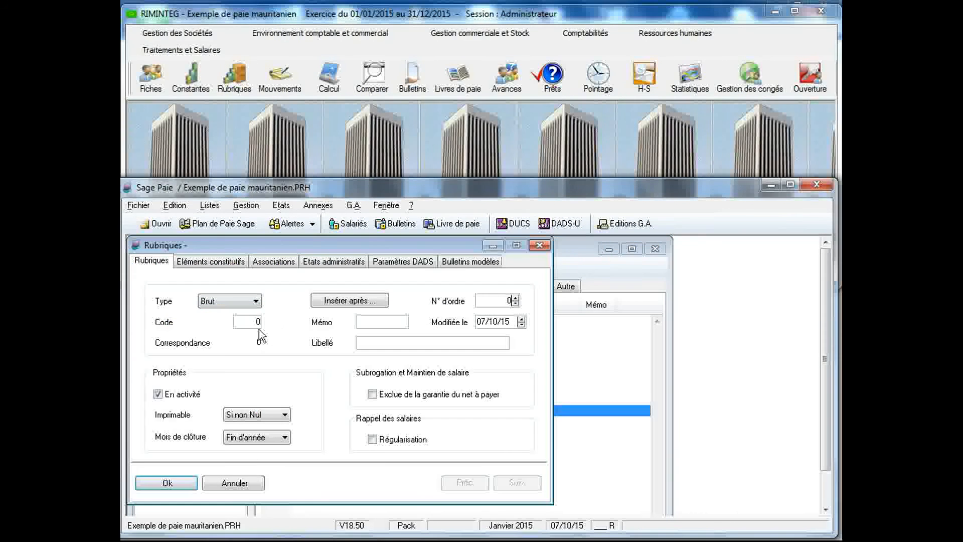
left_click(257, 302)
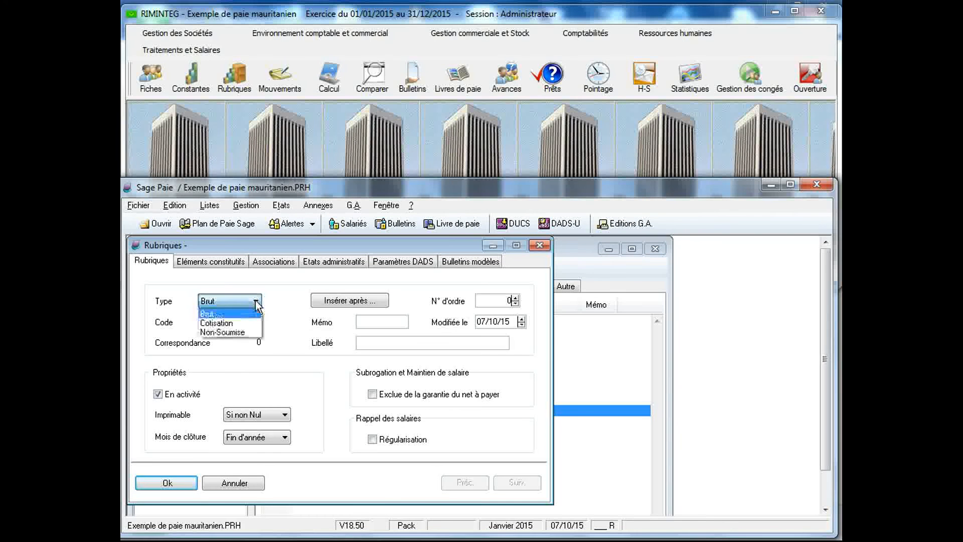
left_click(251, 332)
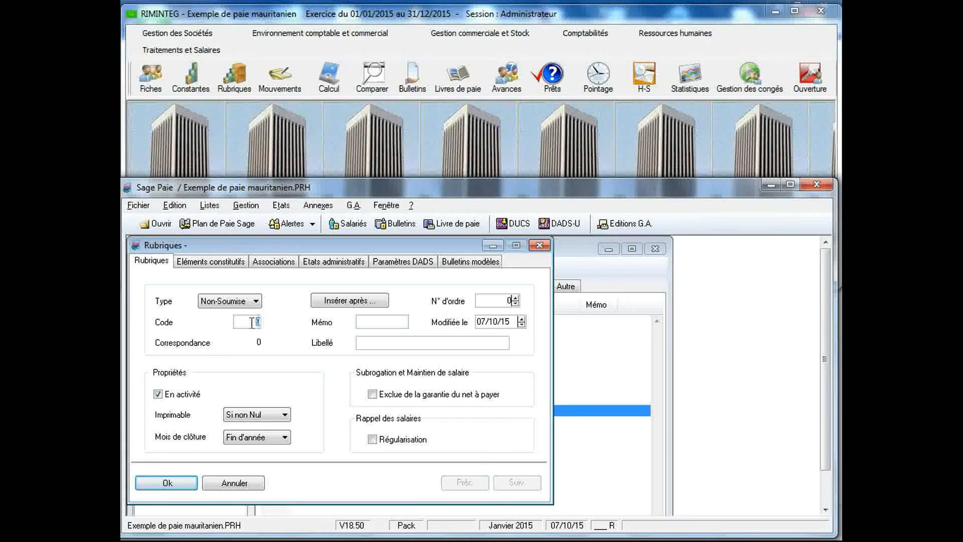
type("1")
left_click(380, 345)
type("Retenue")
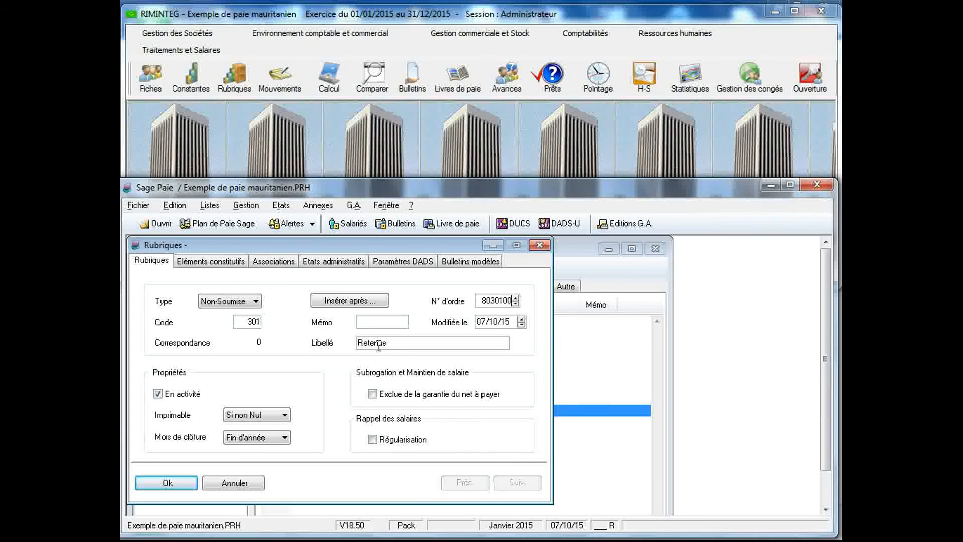
type(" de")
type(" l")
- Set the amount type of rubrique 301 to Retenue in its formula elements
left_click(219, 263)
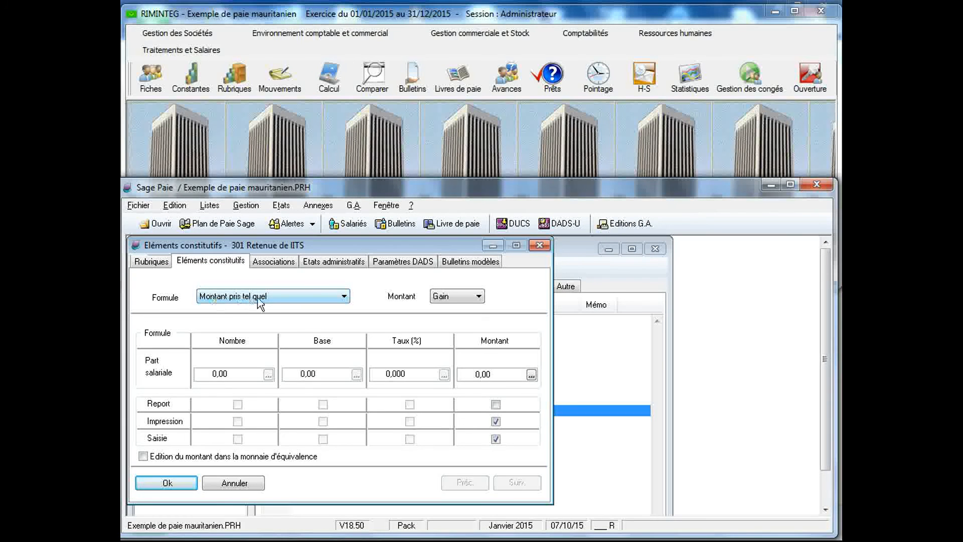
left_click(479, 300)
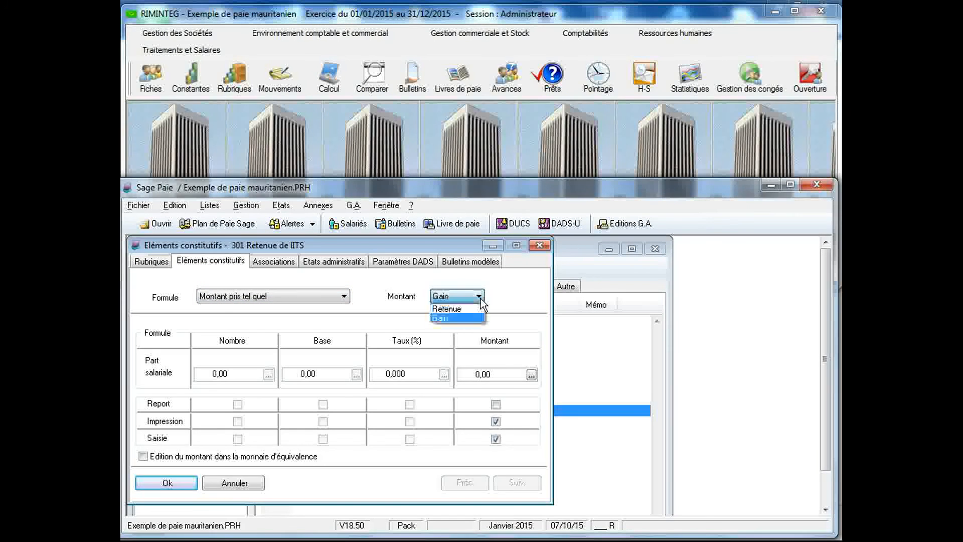
left_click(475, 307)
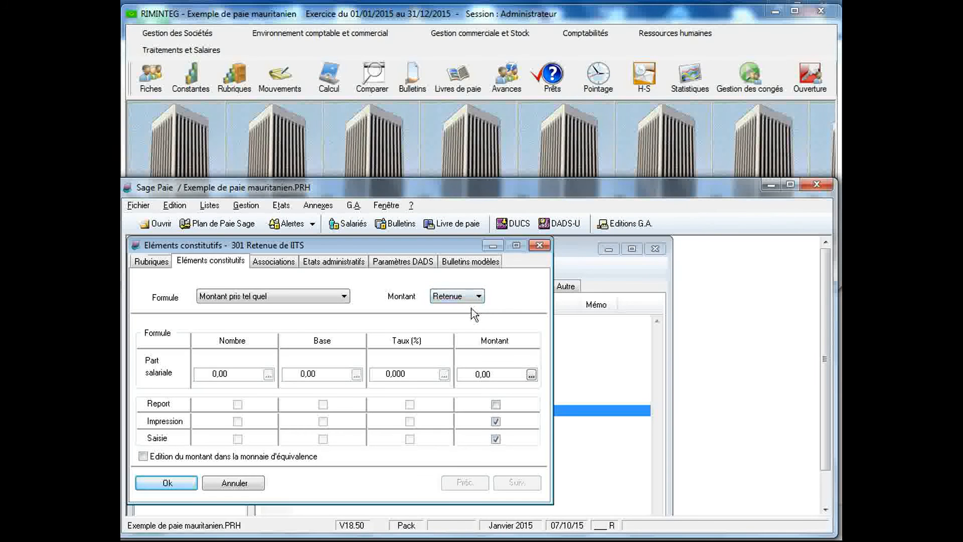
- Create a constant of type Calcul with code RETEN_ITS and title "Retenue de l'ITS" for the amount of rubrique 301
left_click(532, 375)
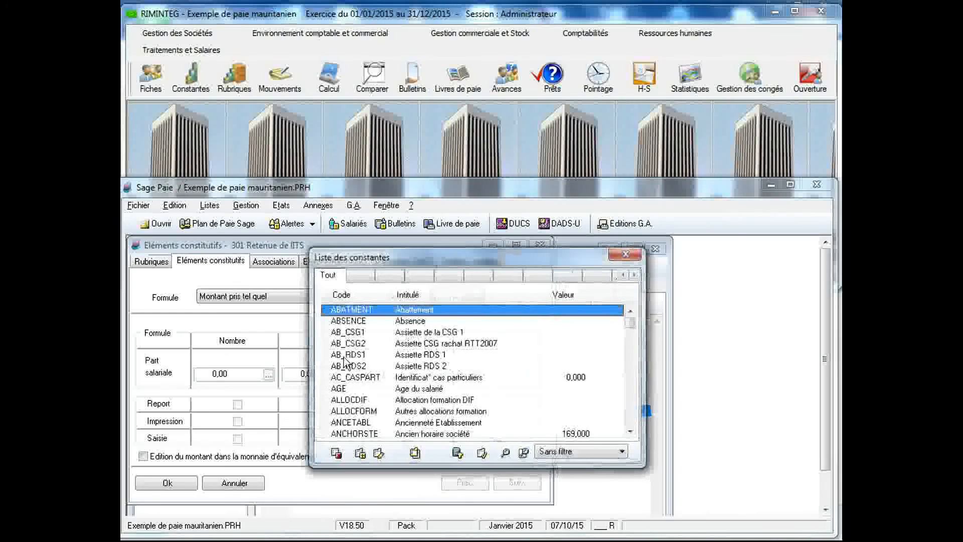
left_click(361, 454)
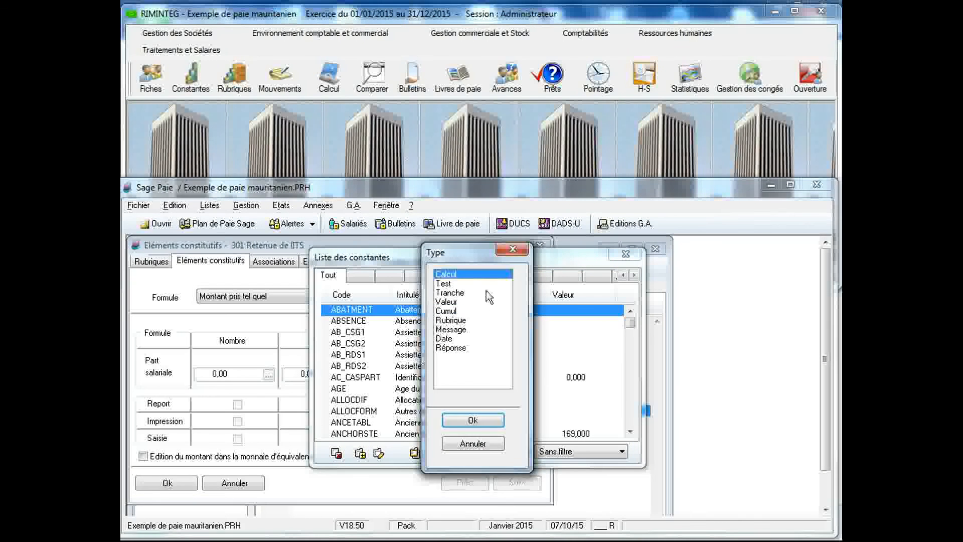
left_click(473, 420)
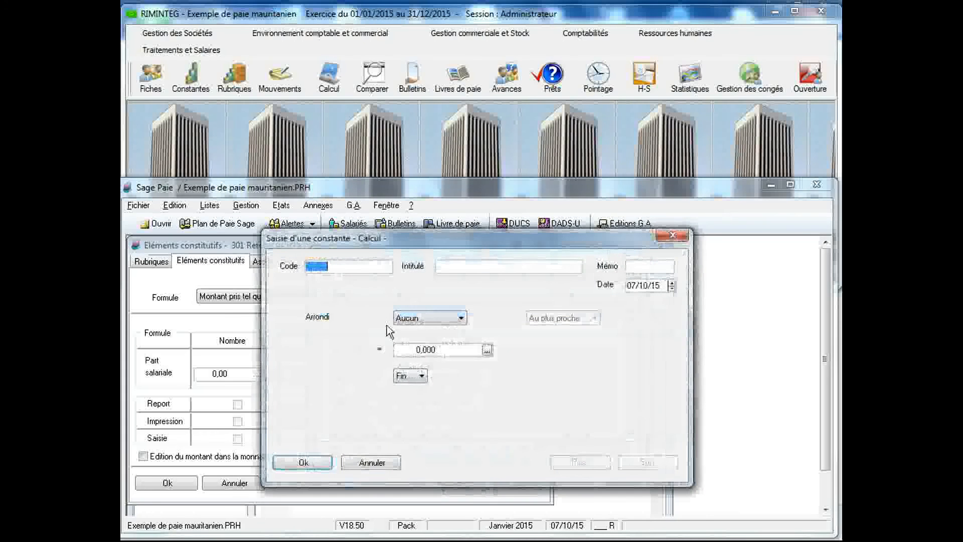
type("RE")
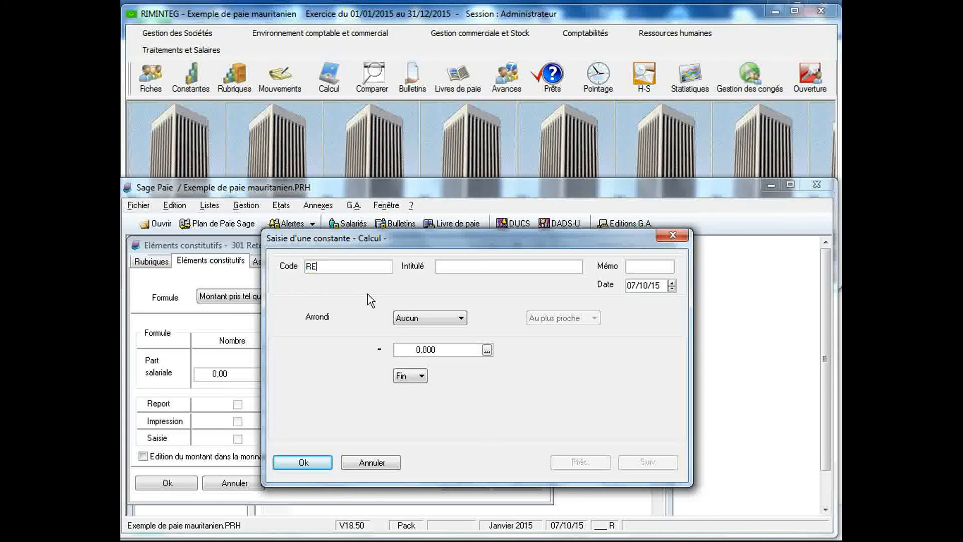
type("TEN_")
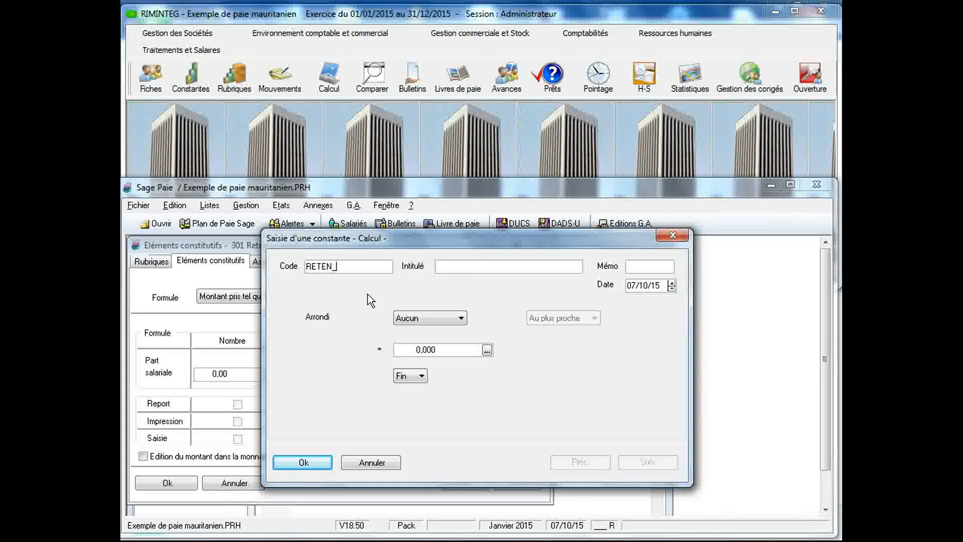
type("ITS")
left_click(447, 267)
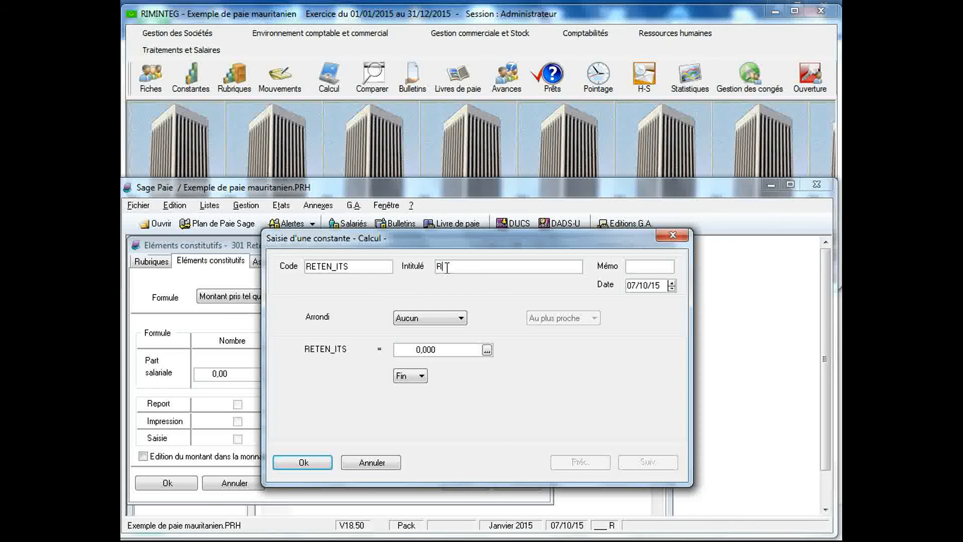
type("Retenue de l'ITS")
- Choose the constant BASE_ITS as the first term of the RETEN_ITS formula
left_click(457, 351)
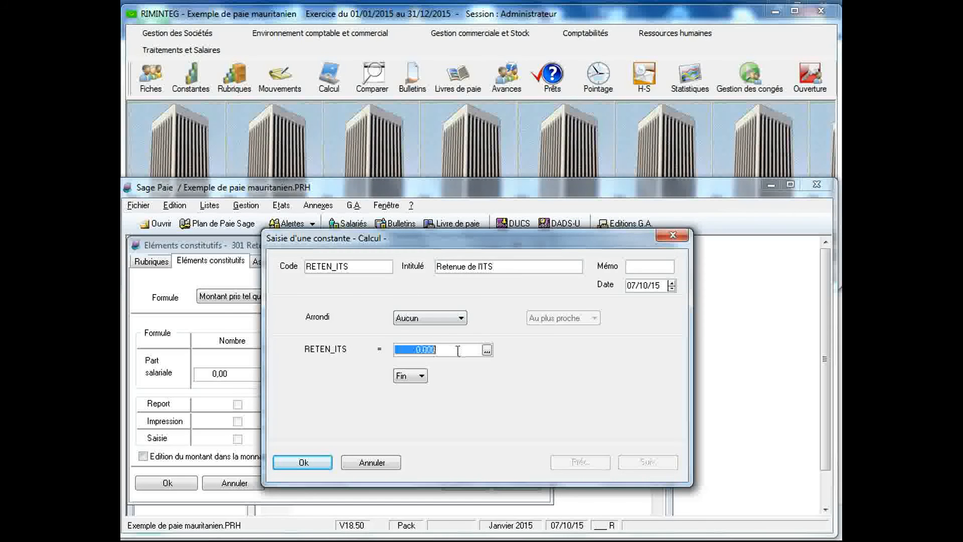
left_click(488, 350)
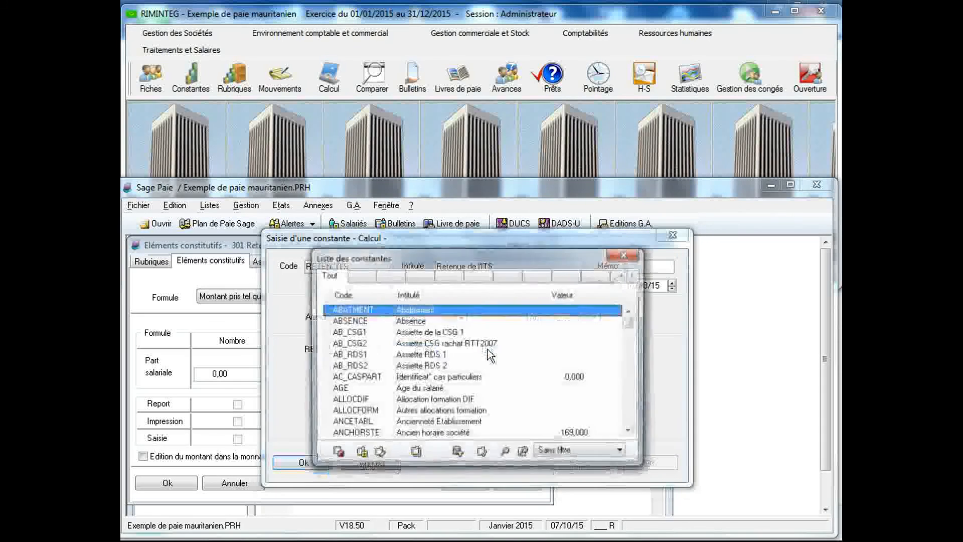
scroll(628, 322, "down", 6)
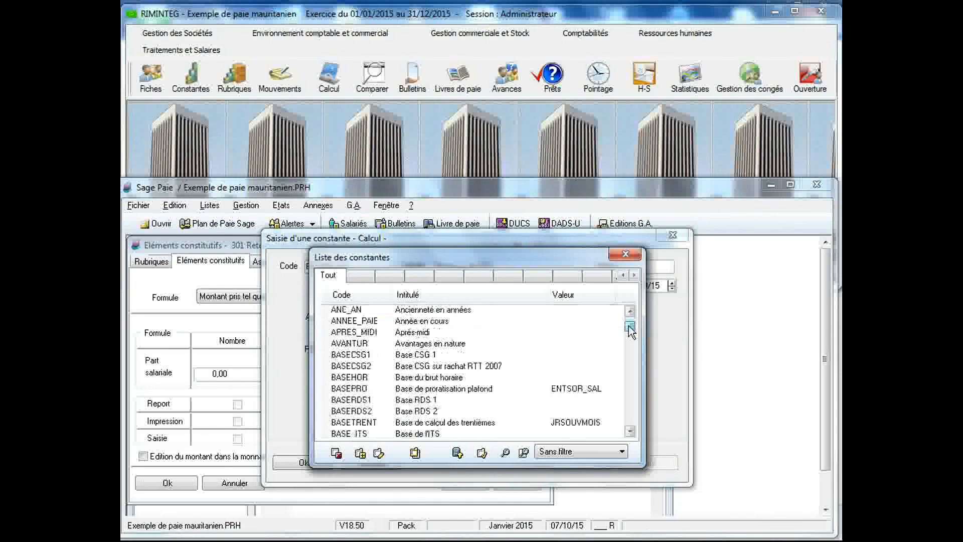
left_click(385, 433)
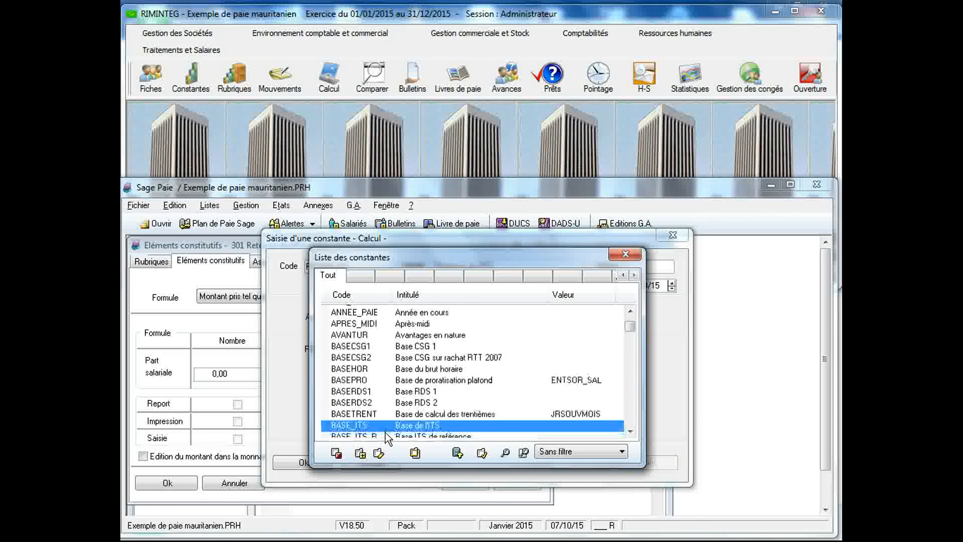
double_click(385, 425)
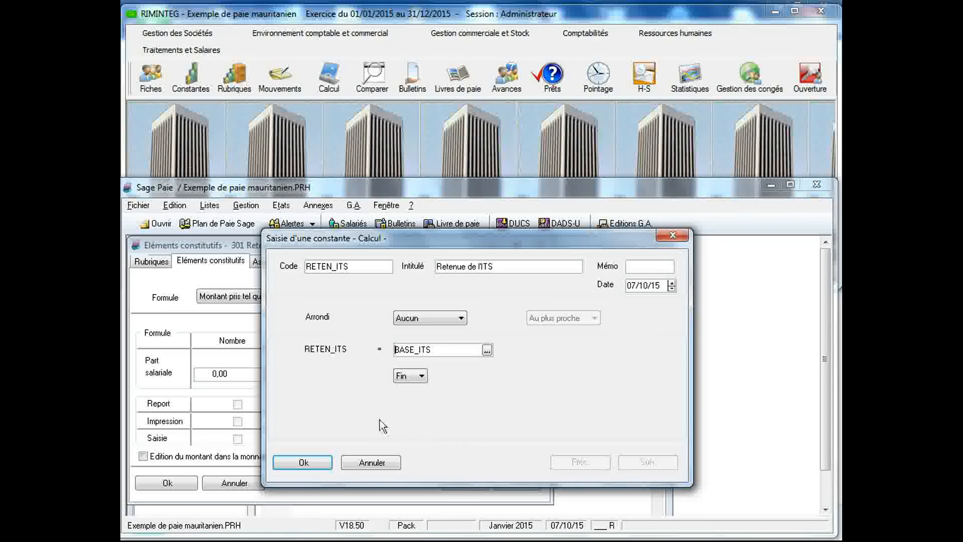
- Add the constant TAUX_ITS as the second term of the RETEN_ITS formula with the + operator
left_click(421, 375)
left_click(418, 398)
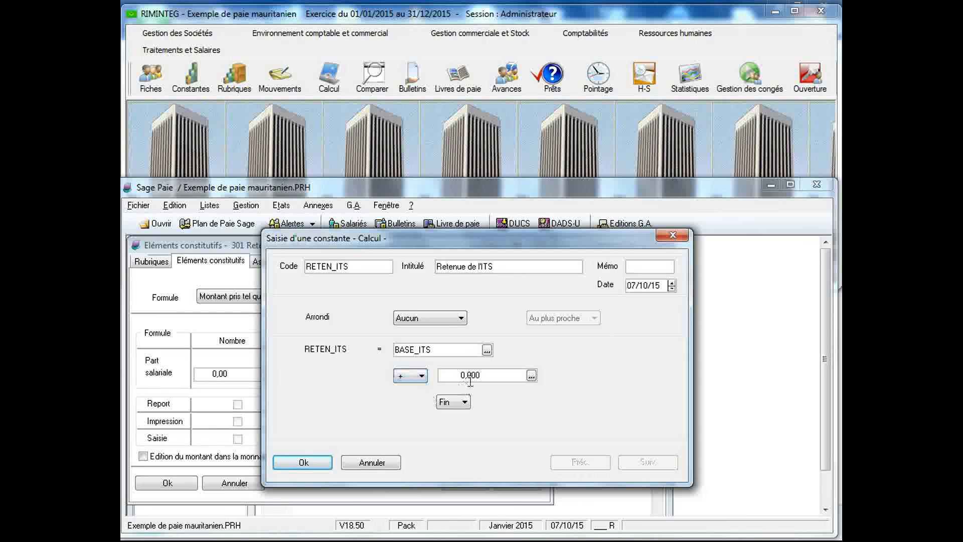
left_click(531, 376)
left_click_drag(630, 322, 639, 422)
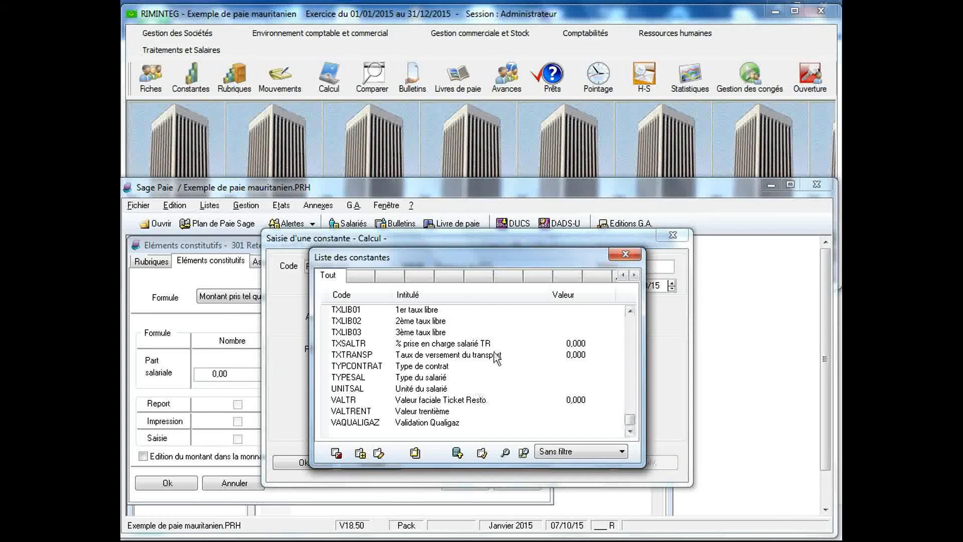
left_click(630, 311)
left_click(630, 311)
left_click(630, 311)
left_click(630, 311)
left_click(632, 315)
left_click(632, 315)
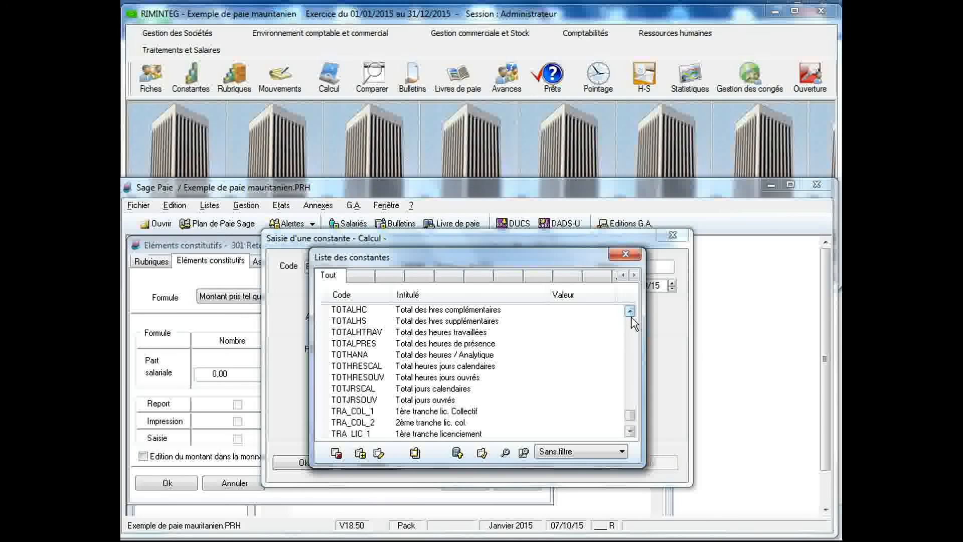
left_click(631, 313)
left_click(631, 313)
left_click(630, 312)
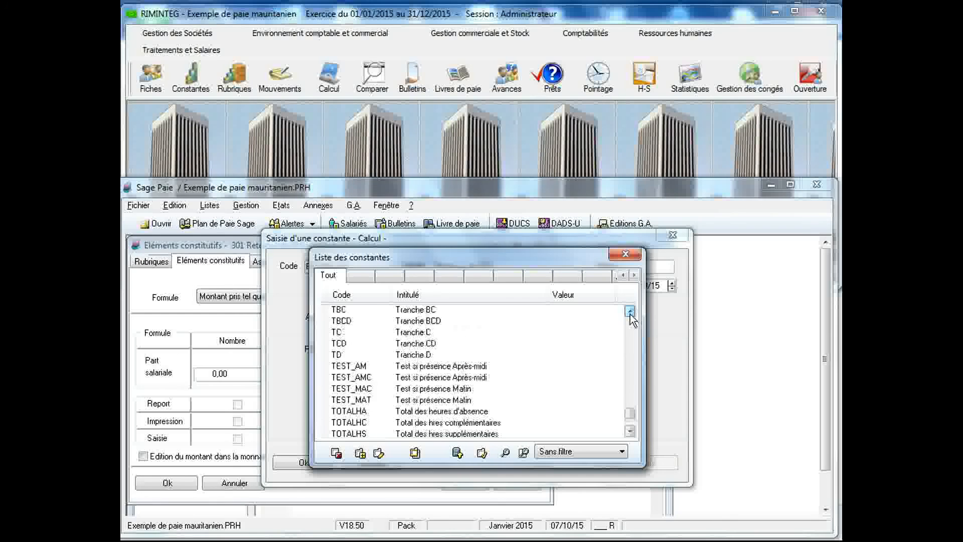
left_click(631, 312)
left_click(630, 312)
left_click(630, 312)
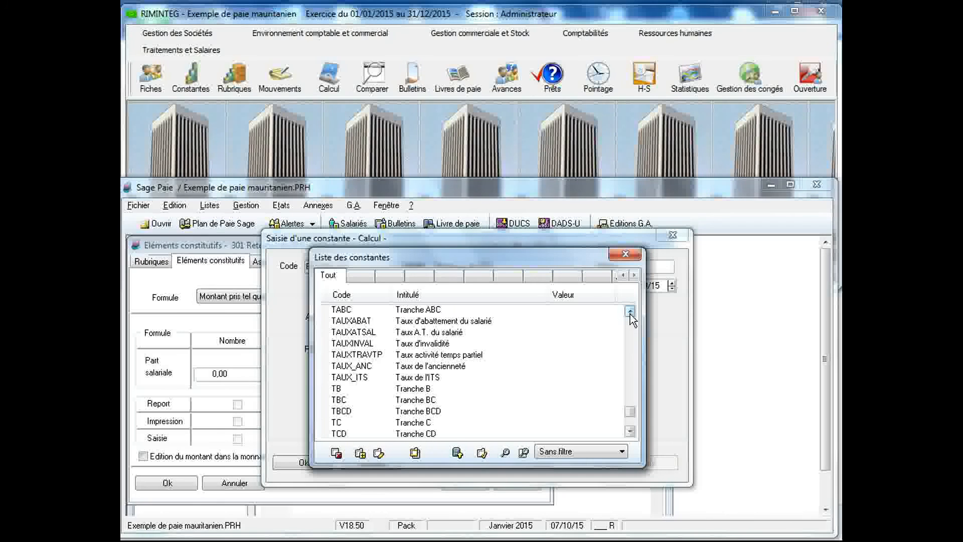
double_click(453, 379)
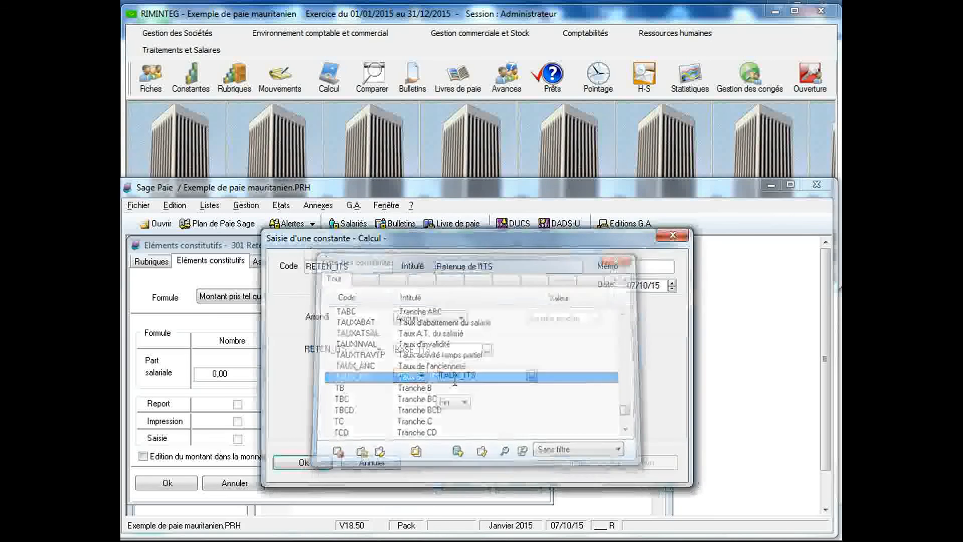
- Extend the RETEN_ITS formula with a division by 100
left_click(465, 402)
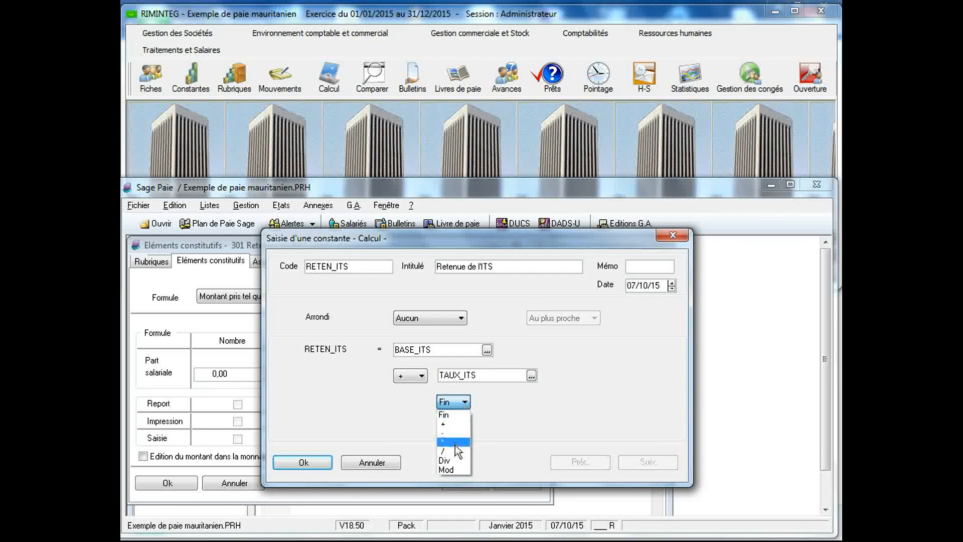
left_click(455, 449)
left_click(487, 401)
type("100")
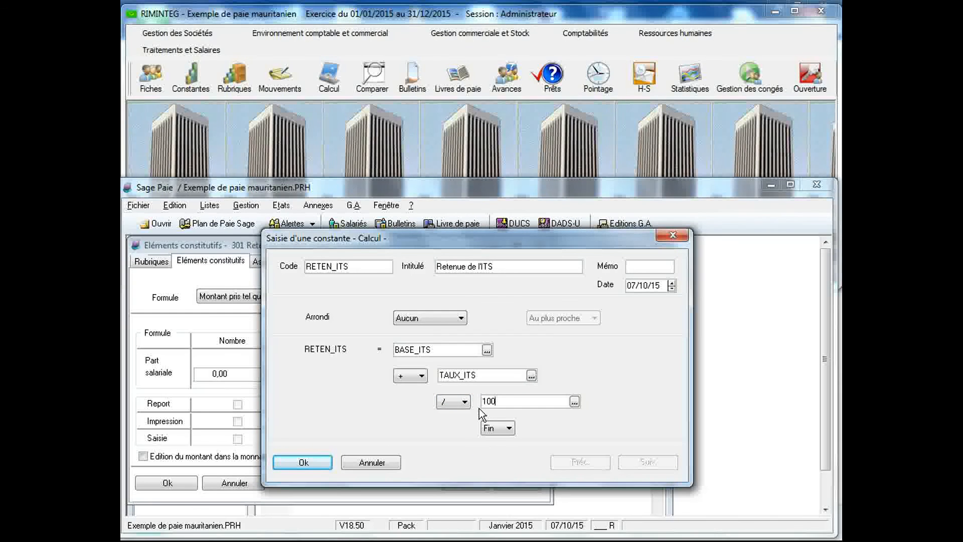
- Subtract the constant REDU_ITS as the last term of the RETEN_ITS formula
left_click(510, 428)
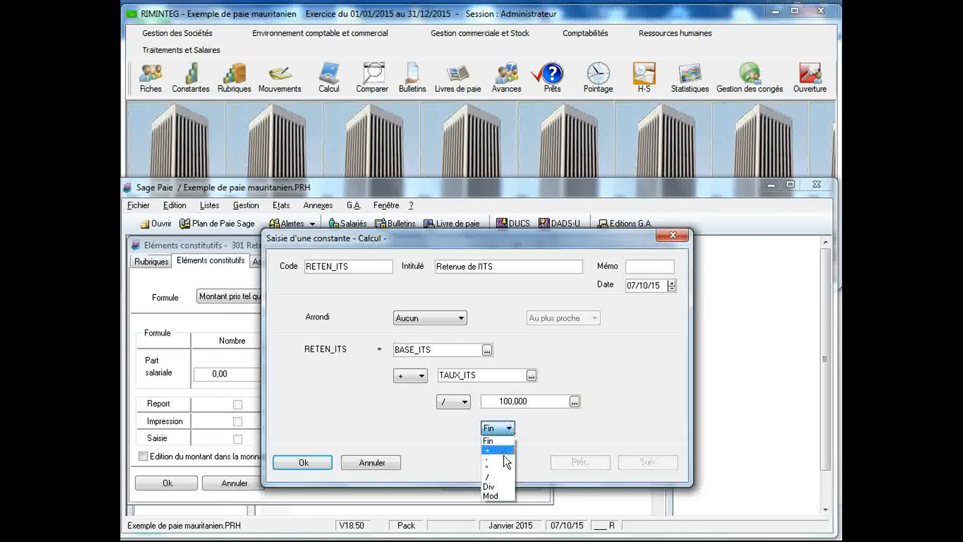
left_click(488, 458)
left_click(620, 429)
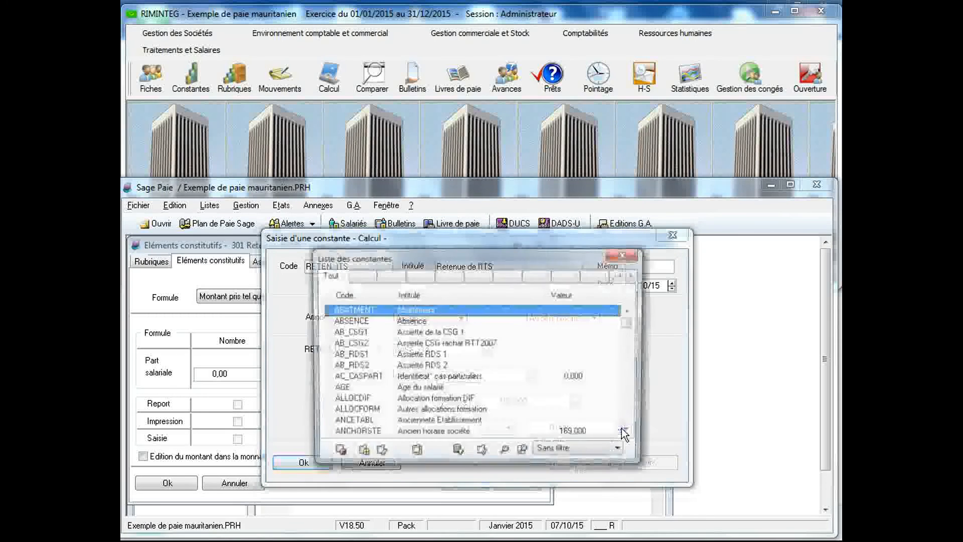
left_click_drag(629, 323, 631, 402)
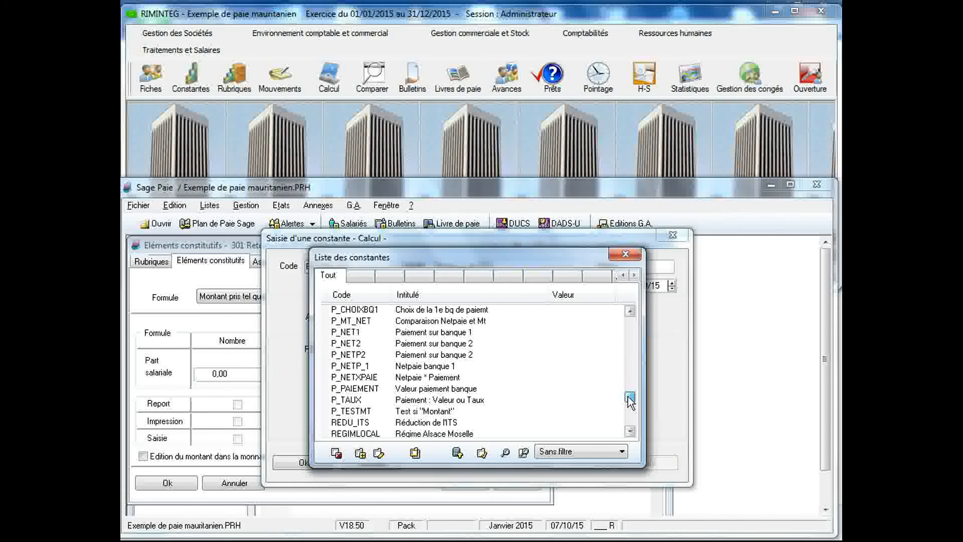
double_click(376, 422)
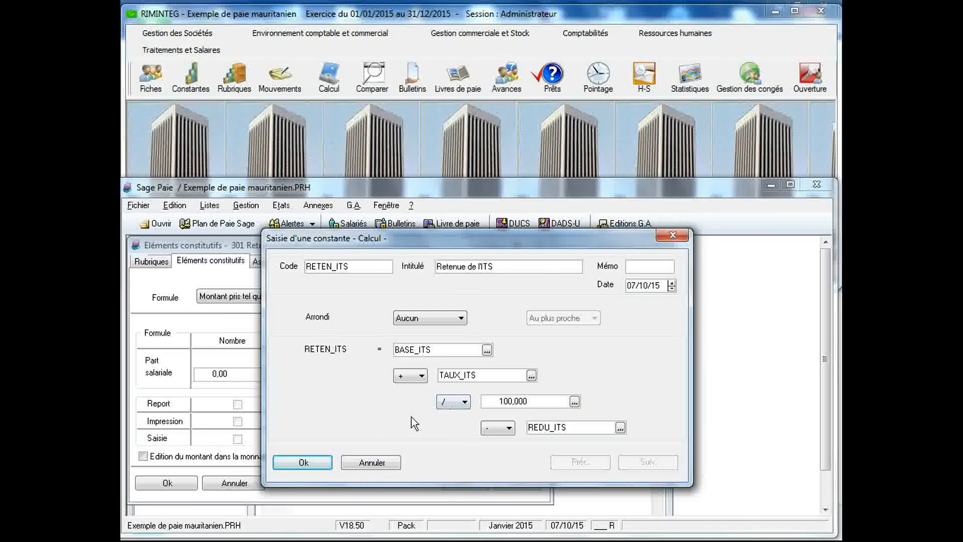
- Validate the RETEN_ITS constant and assign it as the amount of rubrique 301
left_click(292, 462)
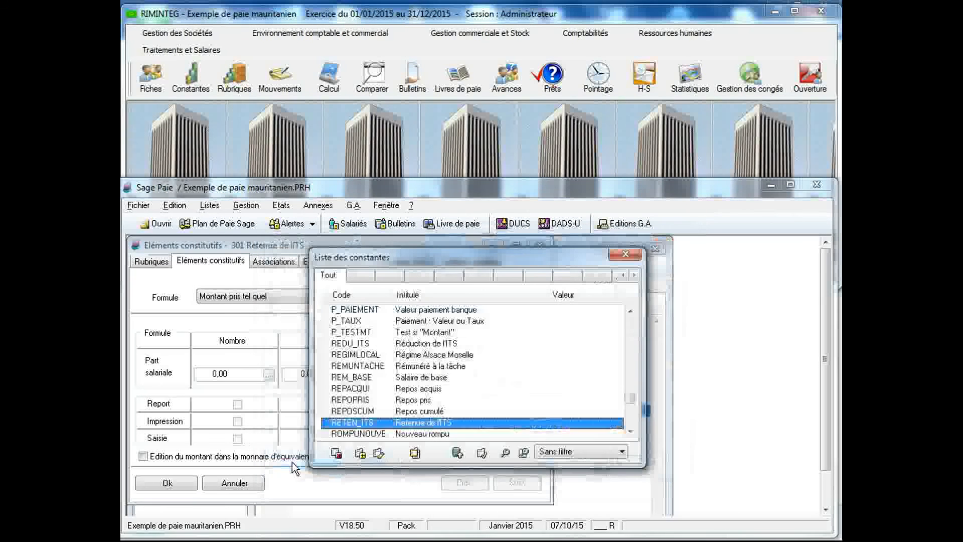
double_click(423, 425)
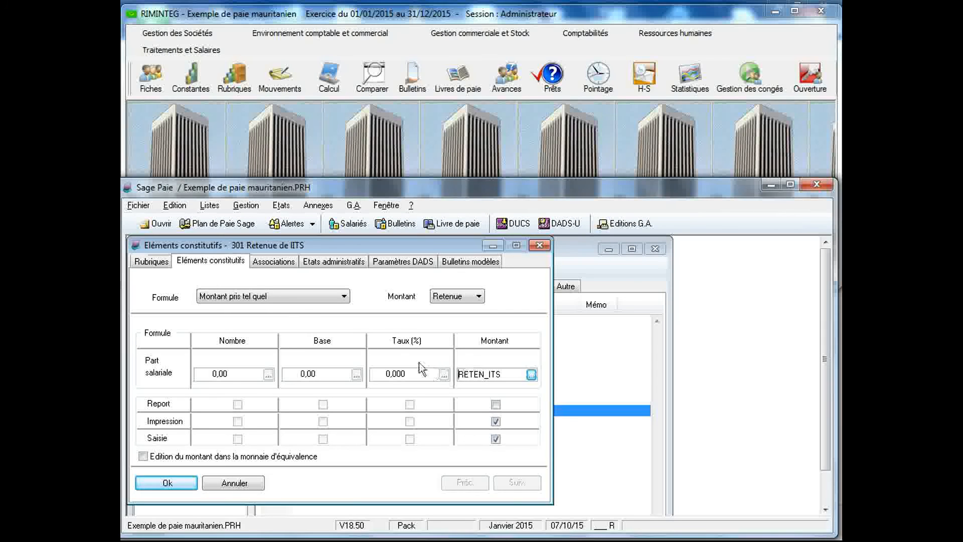
- Review rubrique 301's Cumuls de paie and Cumuls 1 associations, including Salaire net, along with its formula elements and general properties
left_click(273, 261)
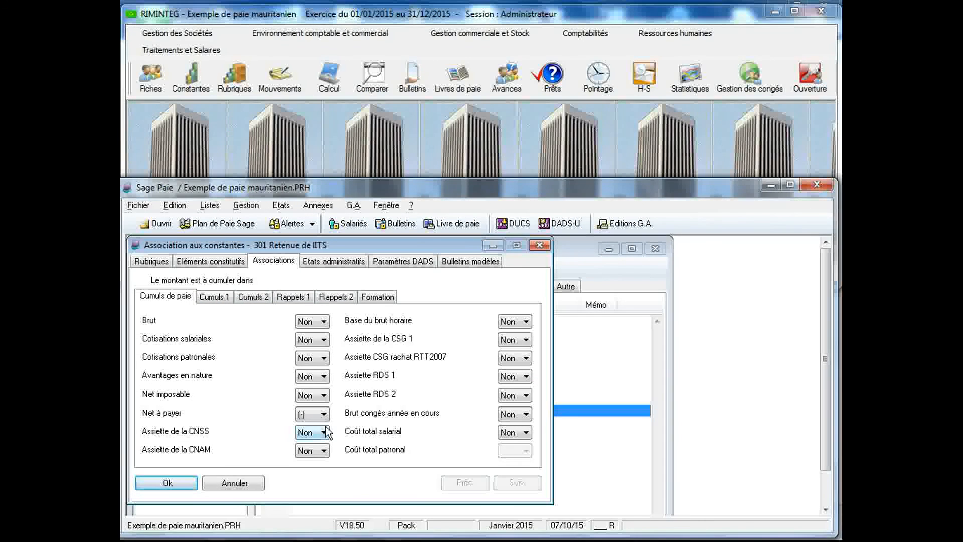
left_click(214, 300)
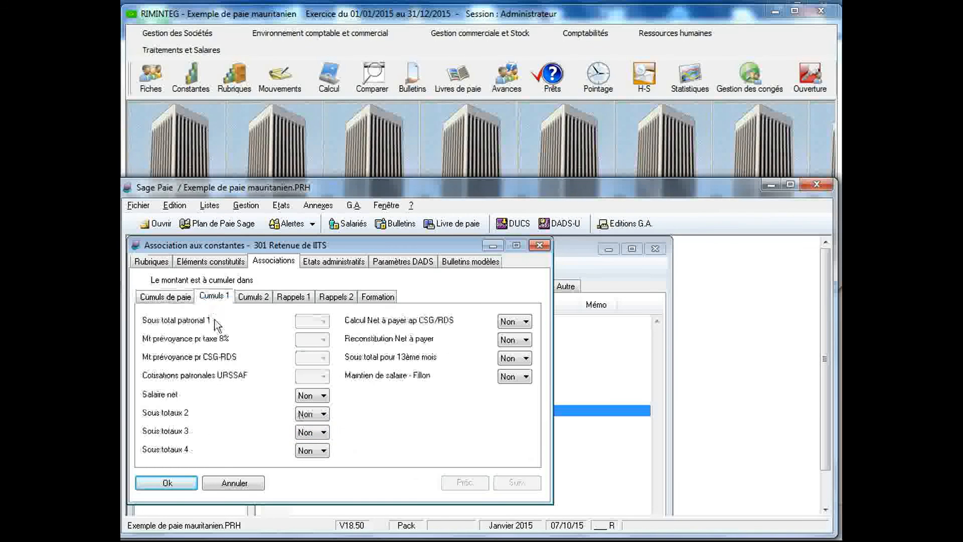
left_click(324, 396)
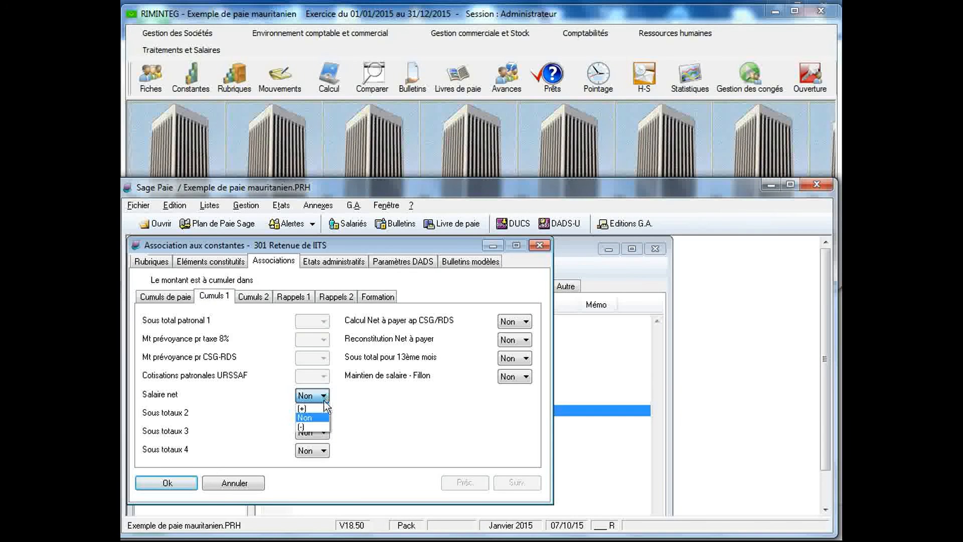
left_click(172, 299)
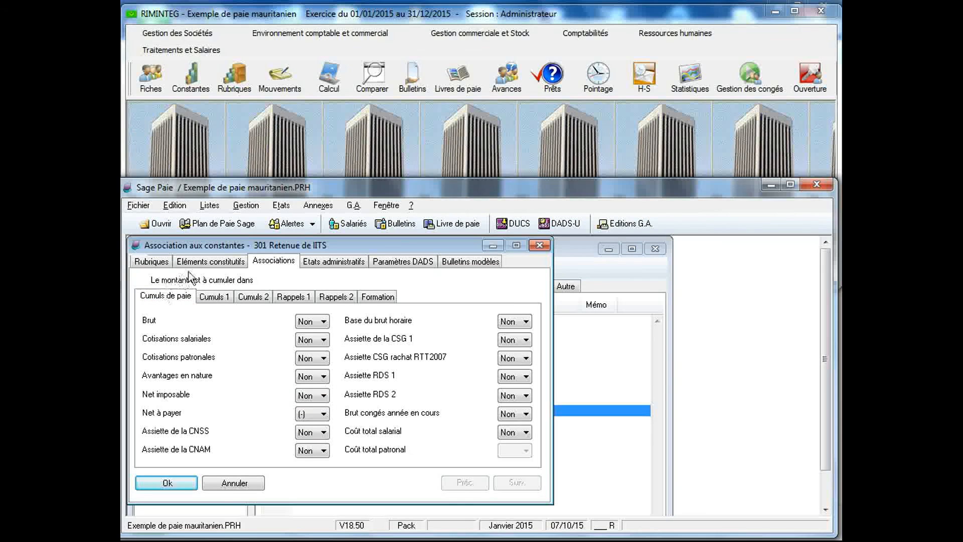
left_click(204, 263)
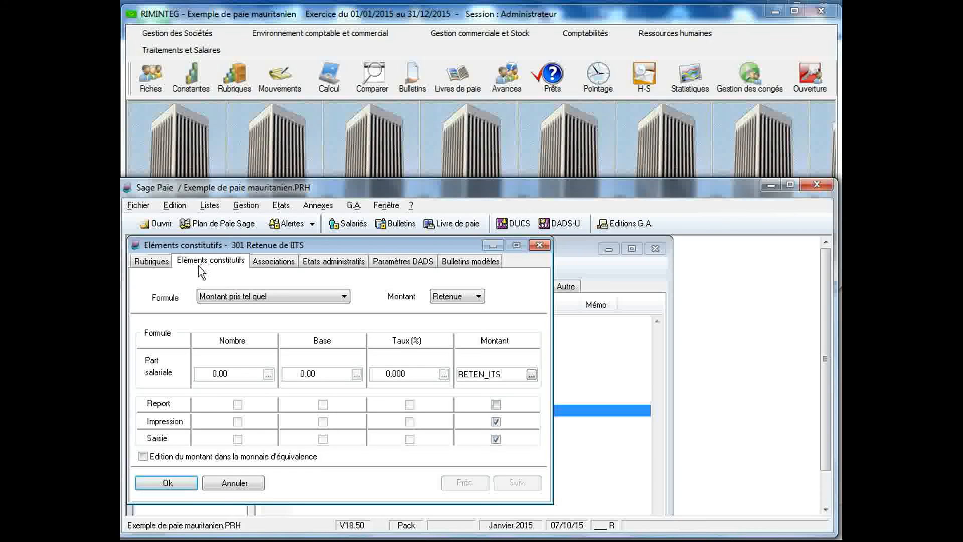
left_click(141, 263)
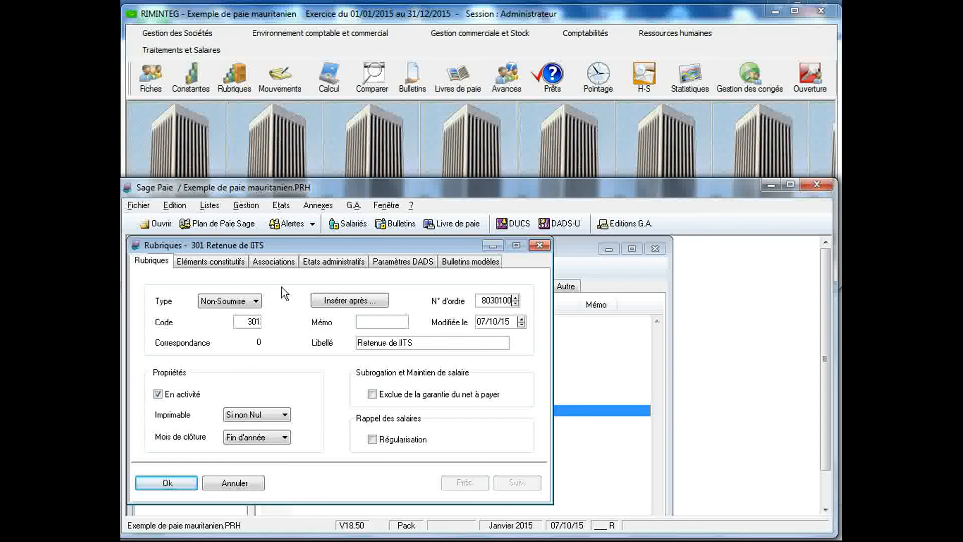
- Validate rubrique 301 and reduce the height of the Sage Paie window to uncover more of RIMINTEG
left_click(167, 482)
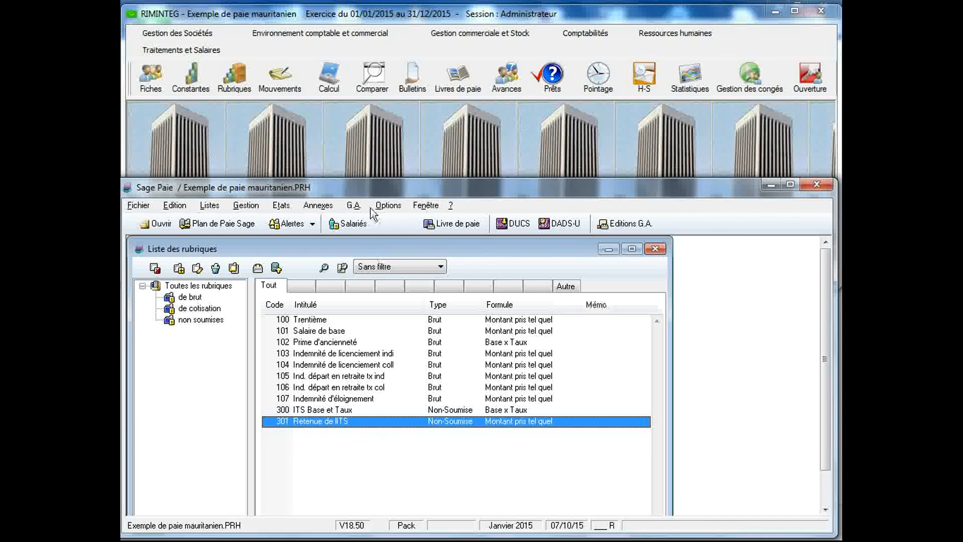
left_click_drag(373, 180, 367, 261)
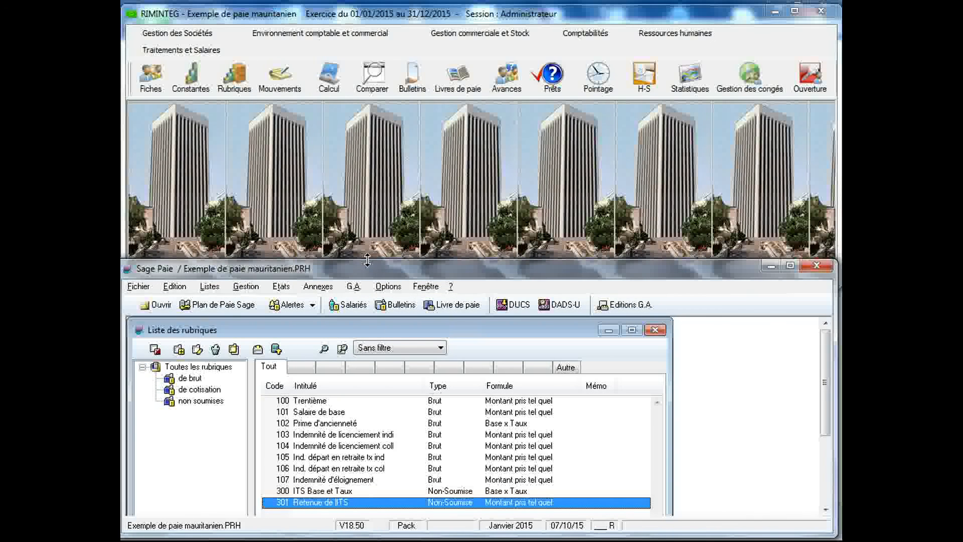